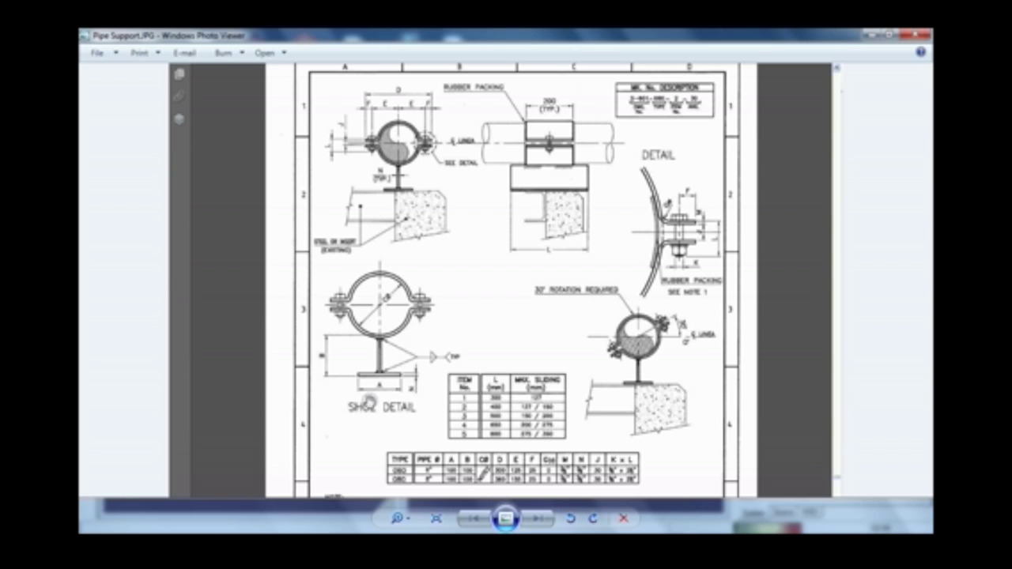
# - In the Piping task, inspect the nominal diameter in the properties of the straight pipe running from the elbow, leaving it unedited
pyautogui.scroll(4, 431, 473)
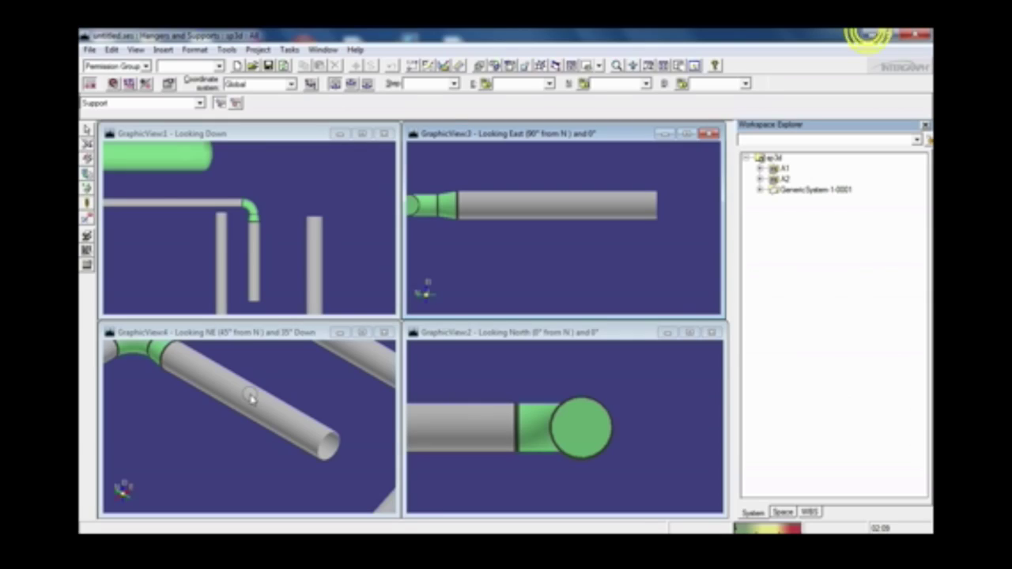
pyautogui.click(250, 400)
pyautogui.click(289, 49)
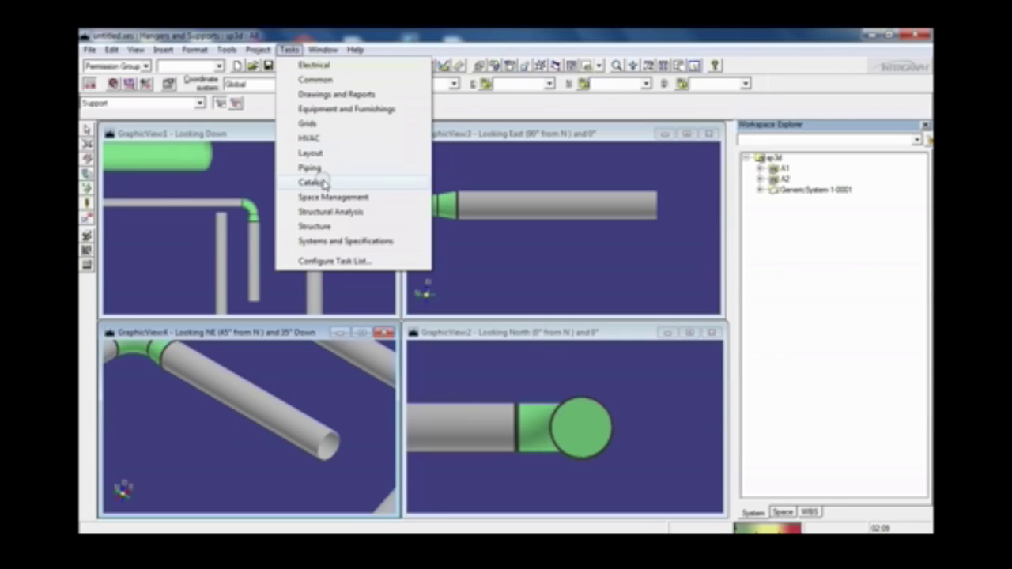
pyautogui.click(313, 167)
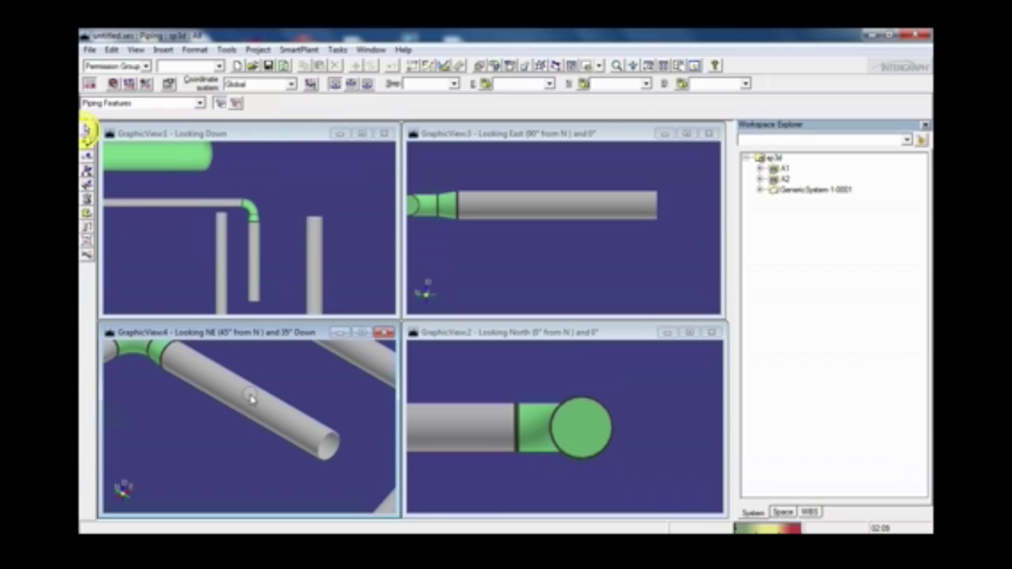
pyautogui.click(251, 395)
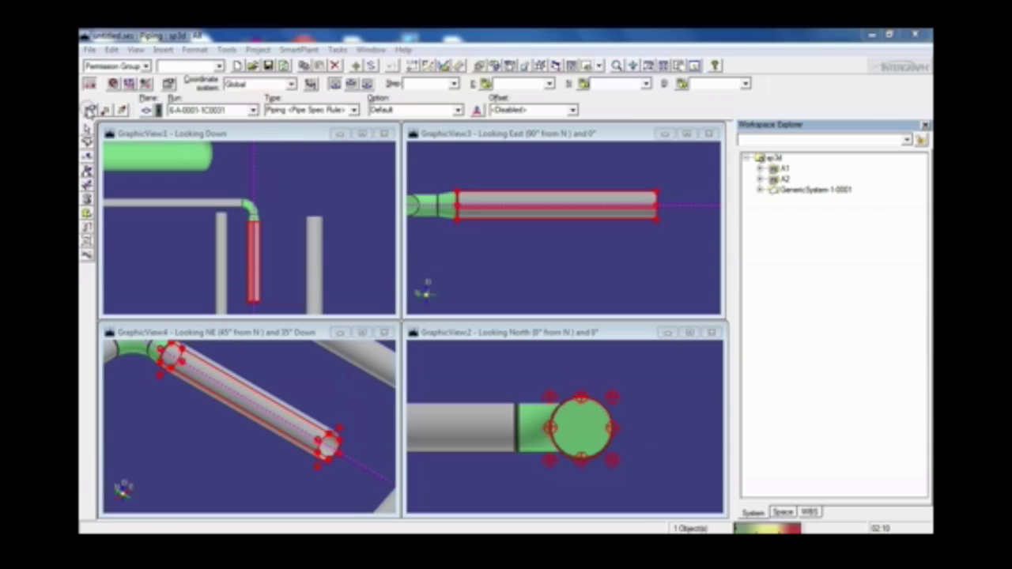
pyautogui.click(91, 109)
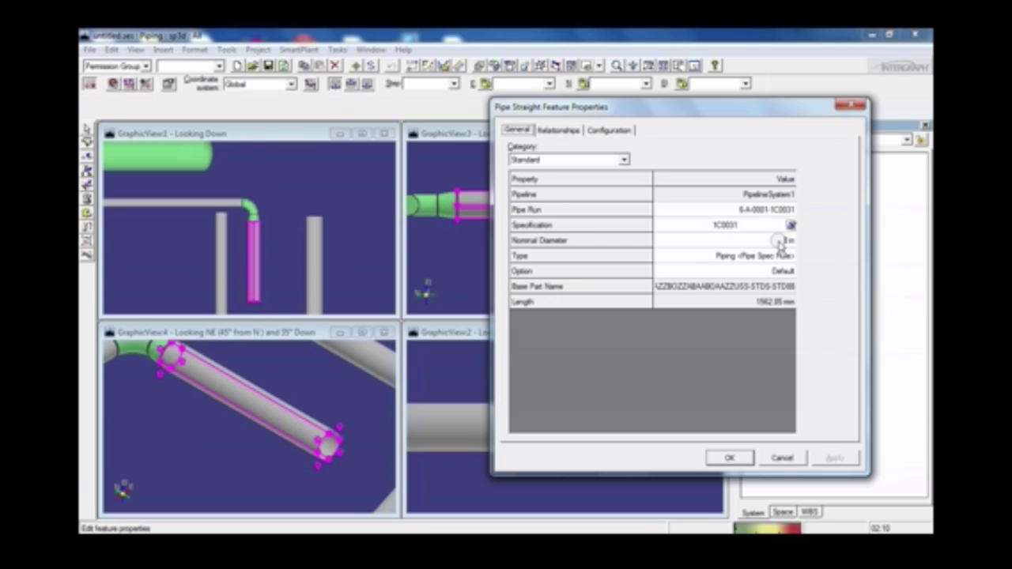
pyautogui.click(781, 242)
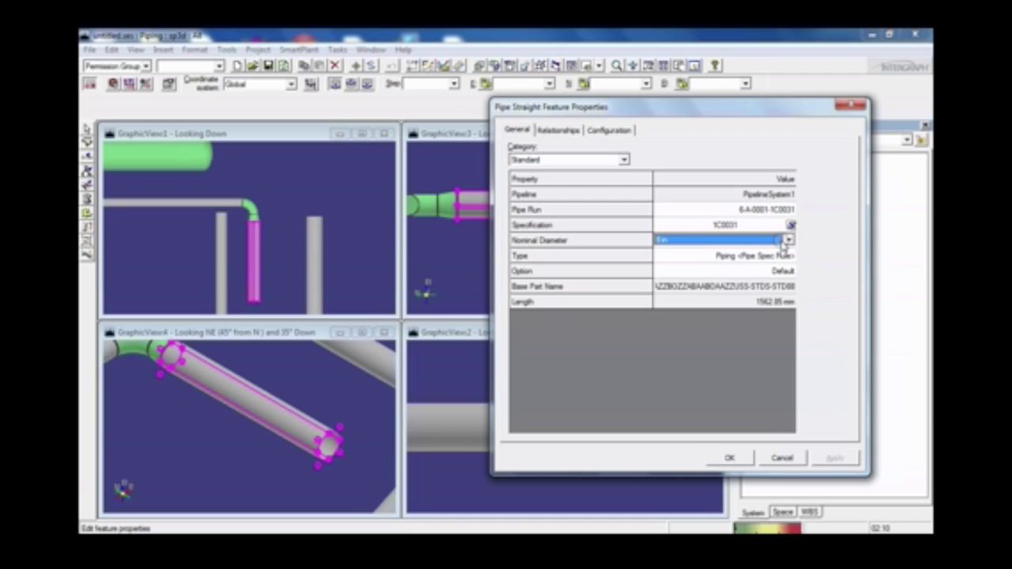
pyautogui.click(782, 457)
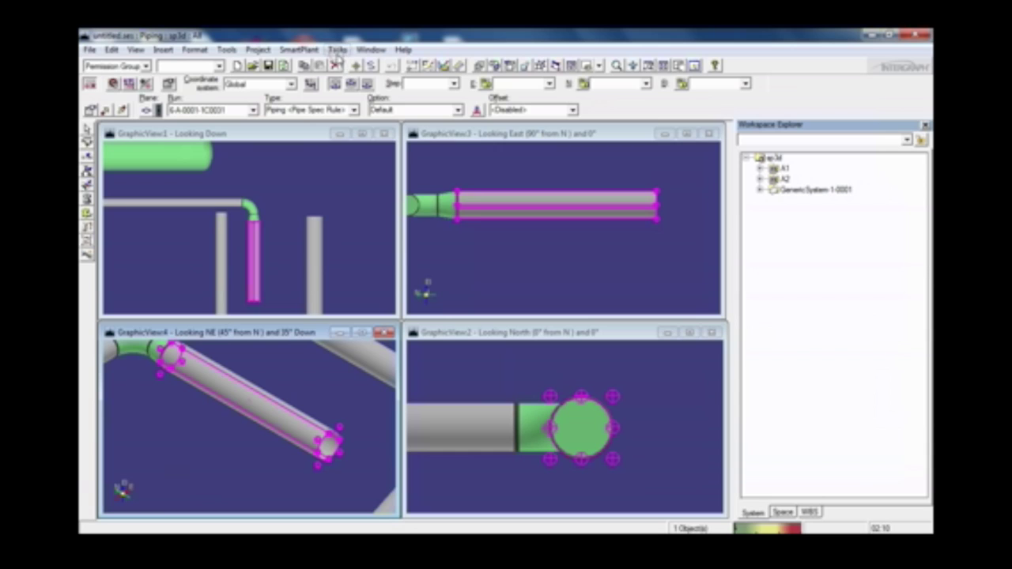
# - In the Hangers and Supports task, start a support midway along the straight pipe with its structure reference point about 544 mm below
pyautogui.click(338, 49)
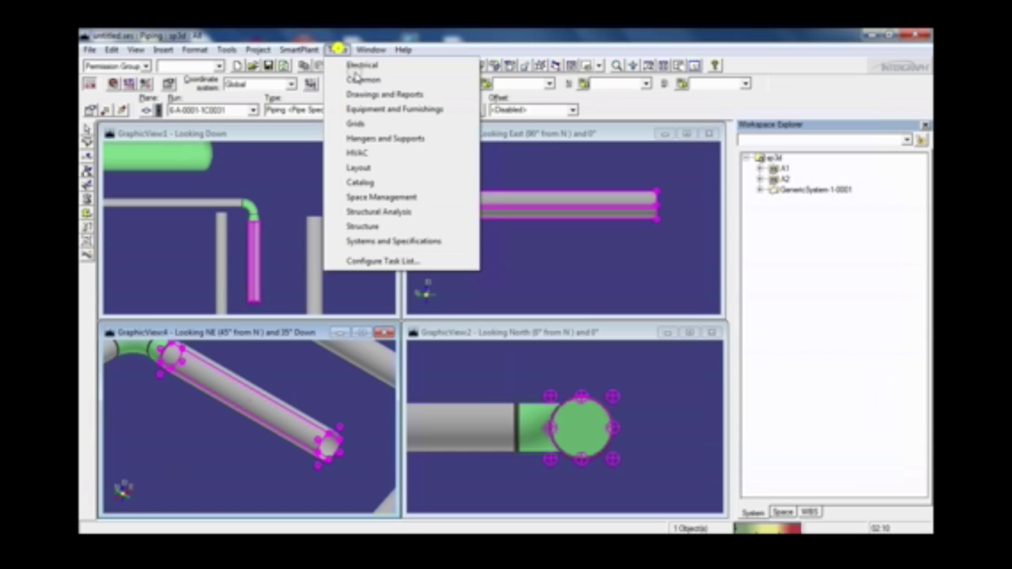
pyautogui.click(375, 139)
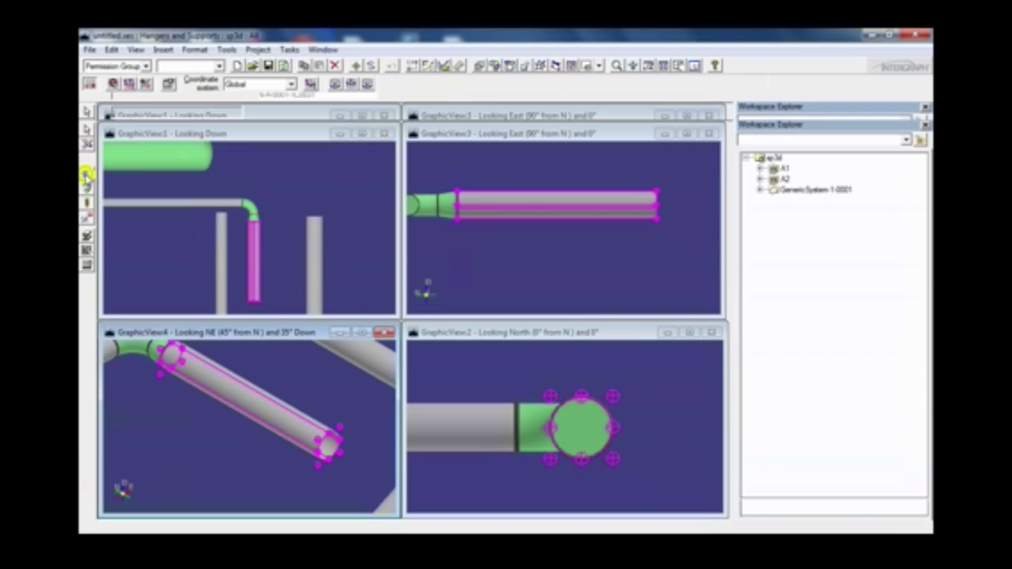
pyautogui.click(86, 175)
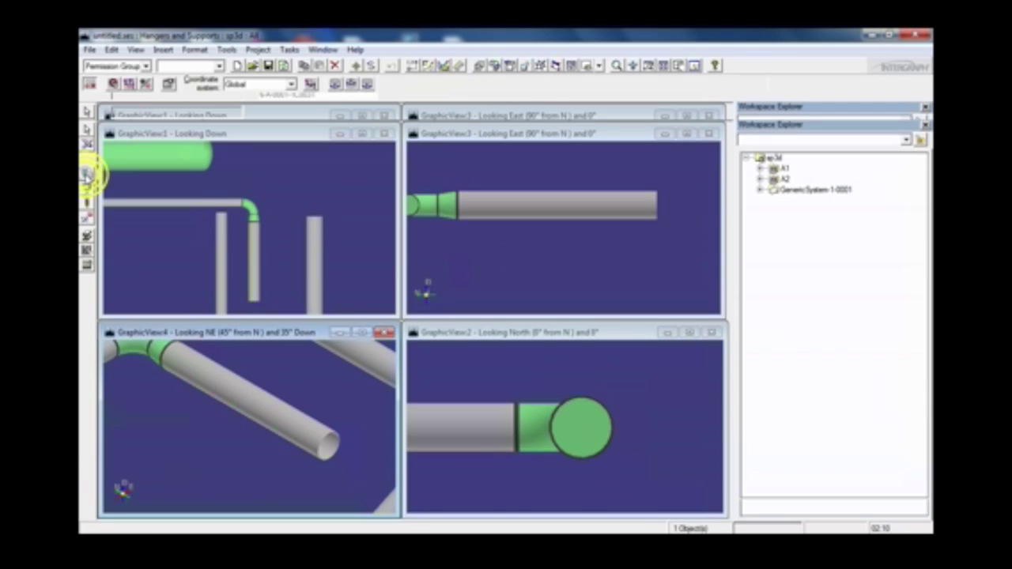
pyautogui.click(260, 407)
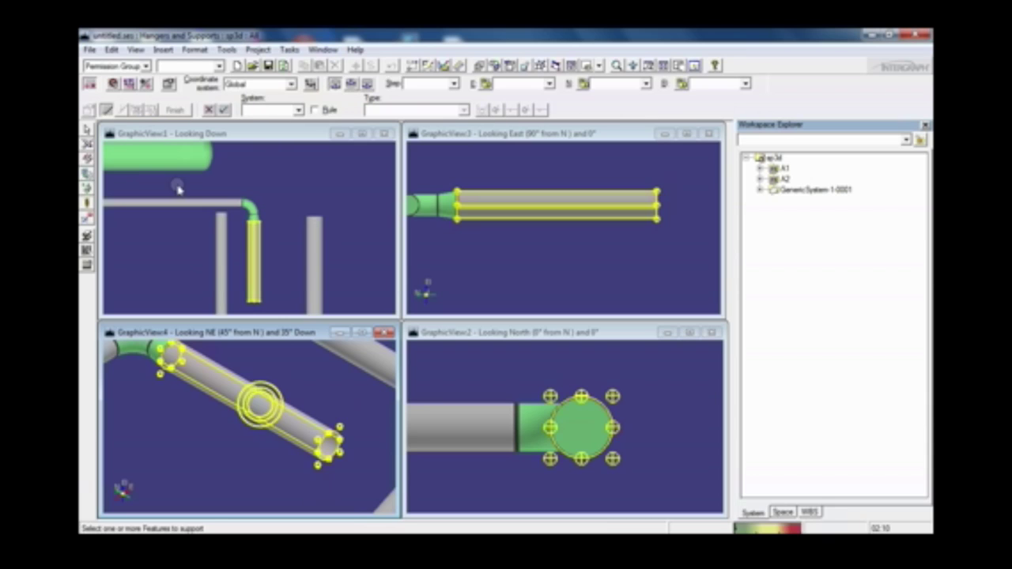
pyautogui.click(224, 110)
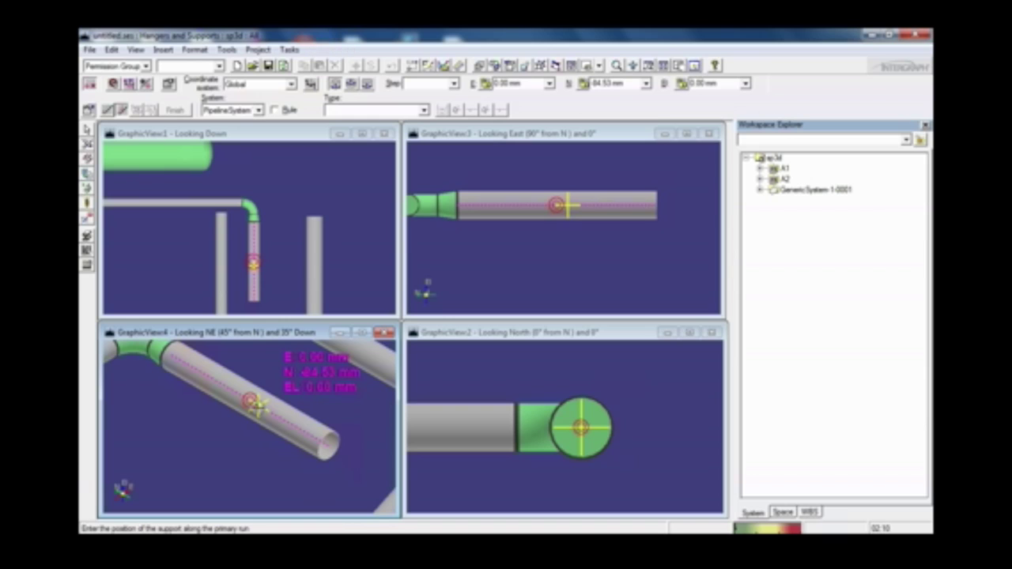
pyautogui.click(253, 403)
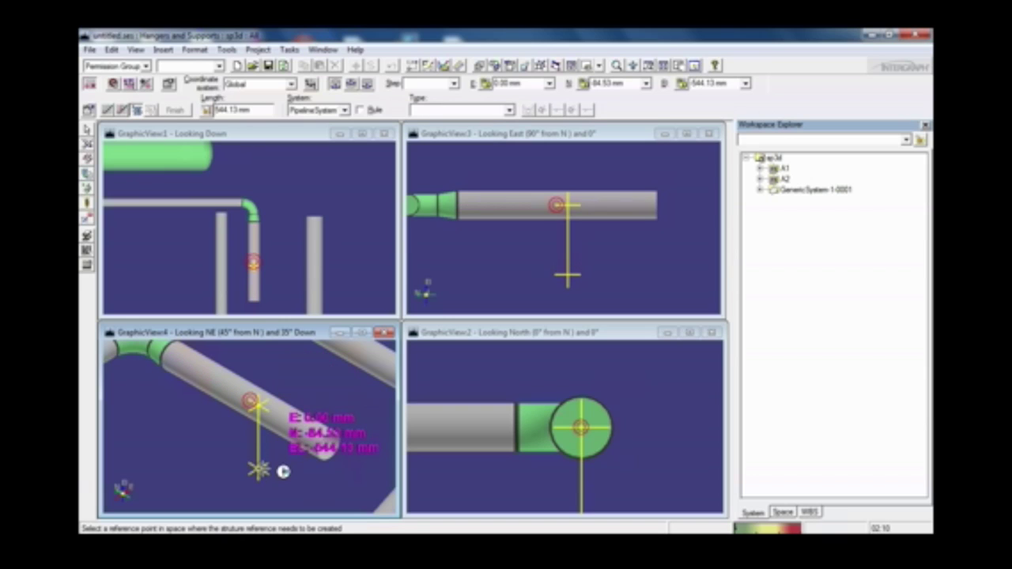
pyautogui.click(259, 468)
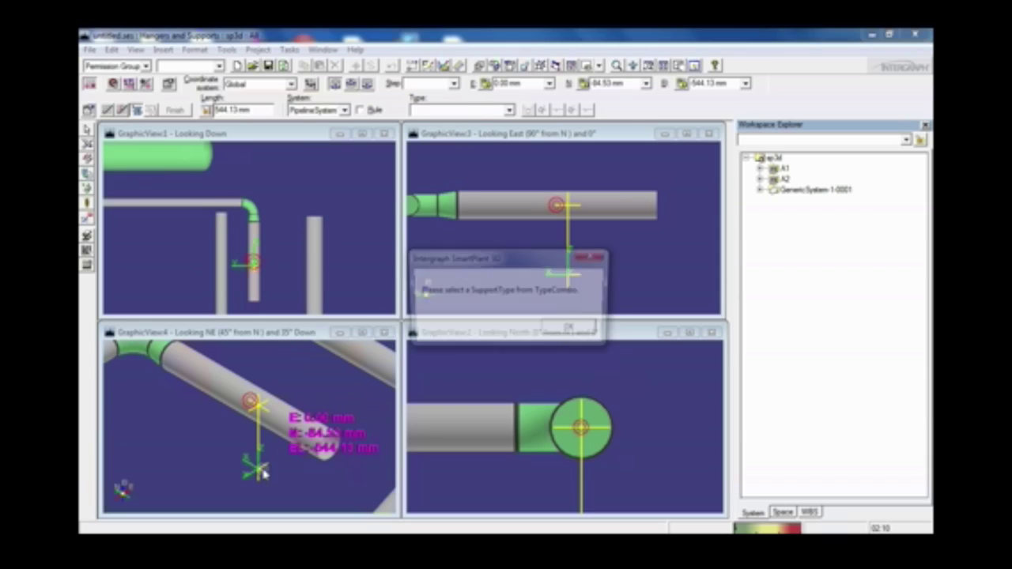
pyautogui.click(552, 331)
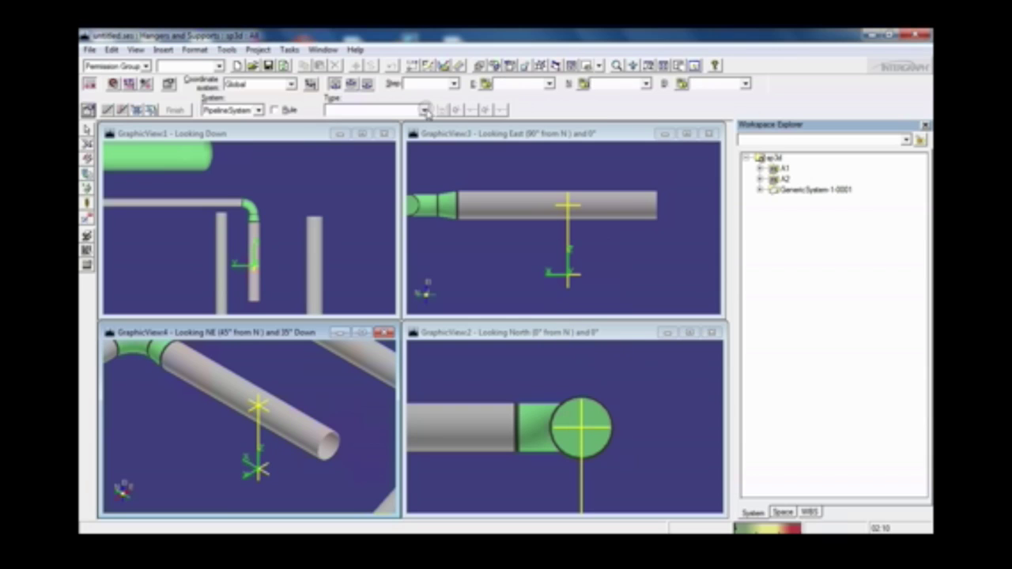
# - Browse the support catalog and expand the Special Support and Standard Support folders under SDG Support Standard
pyautogui.click(424, 110)
pyautogui.click(378, 153)
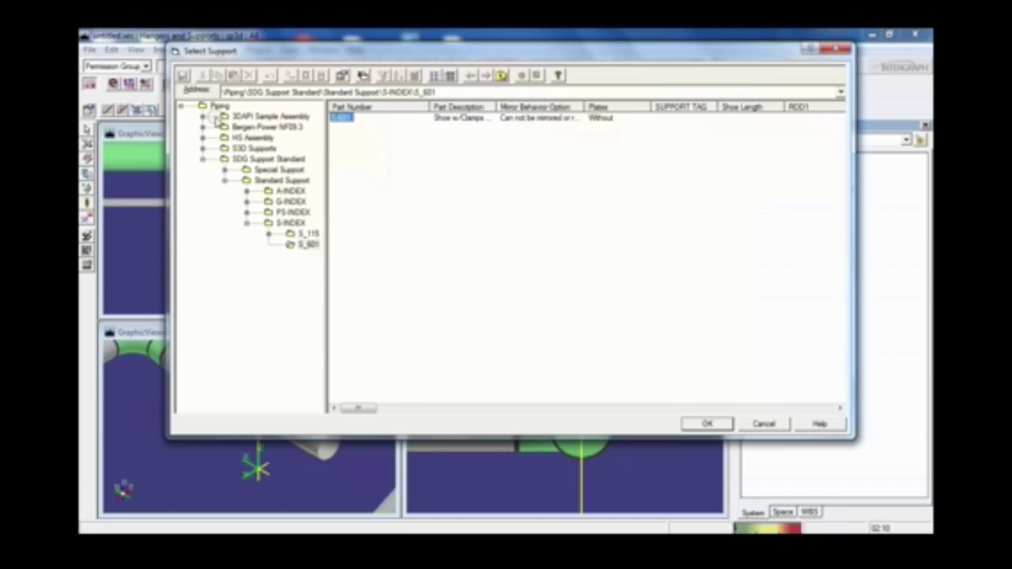
pyautogui.click(225, 181)
pyautogui.click(202, 159)
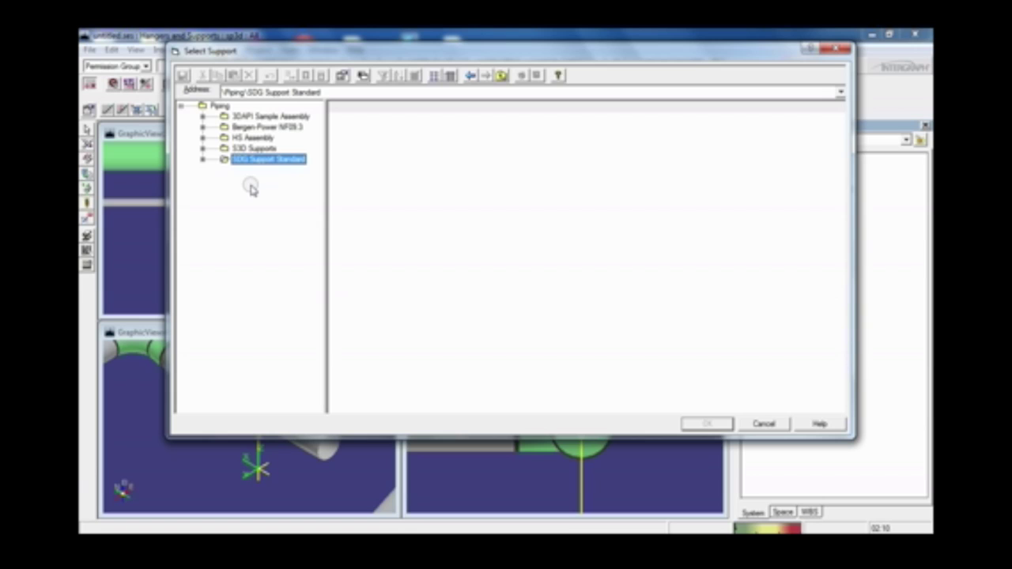
pyautogui.click(202, 160)
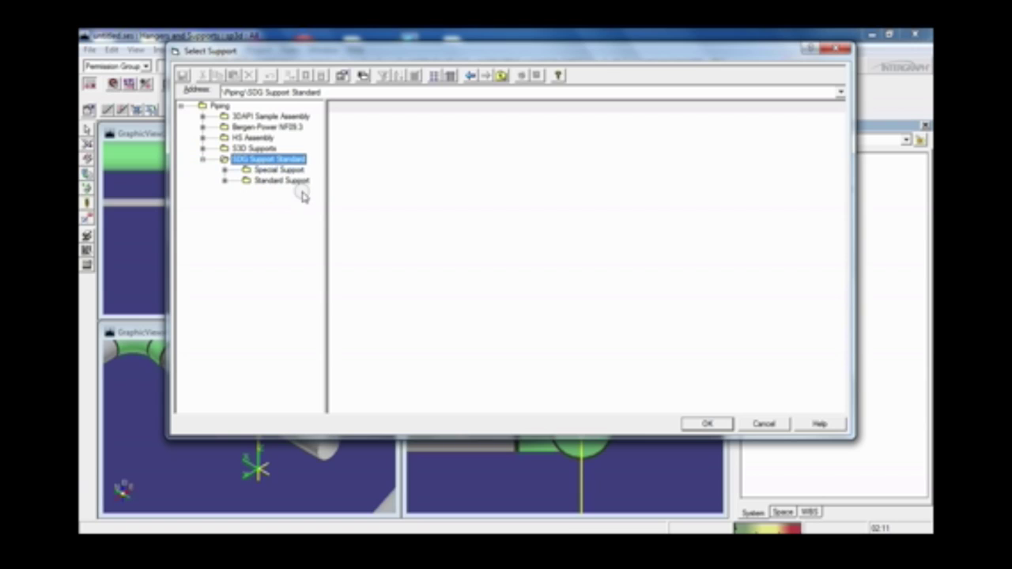
pyautogui.click(224, 169)
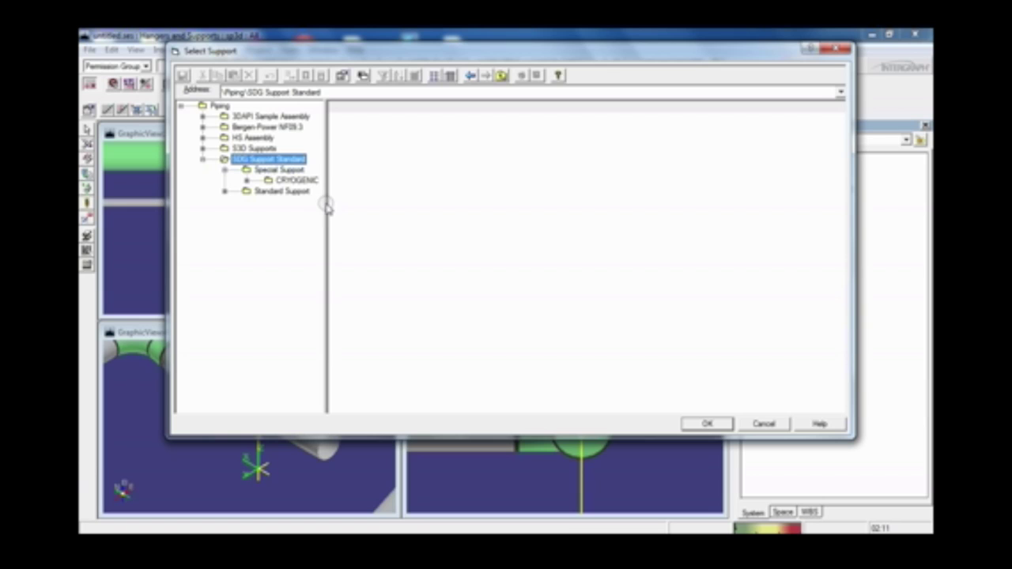
pyautogui.moveTo(325, 203); pyautogui.dragTo(350, 204)
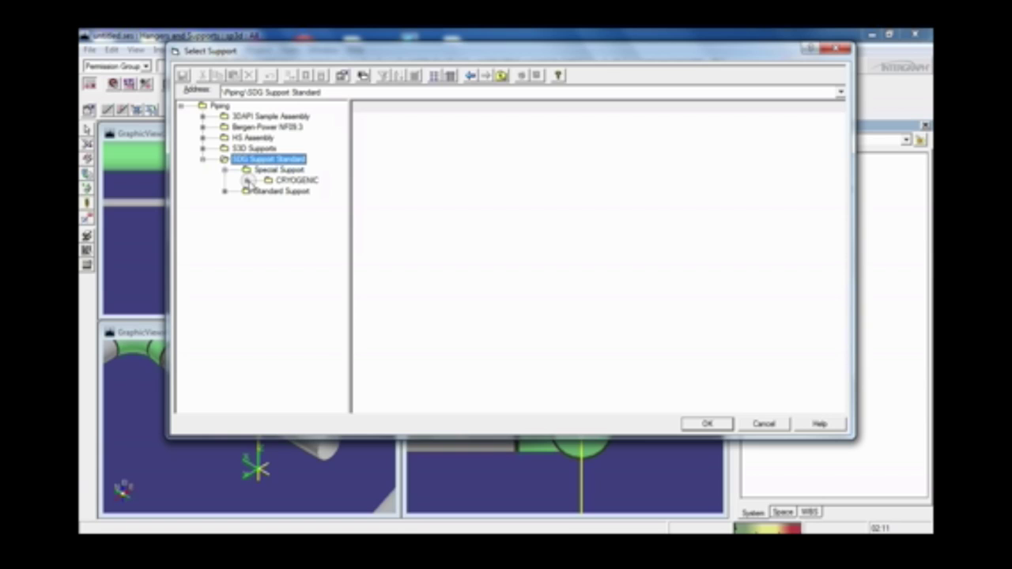
pyautogui.click(225, 192)
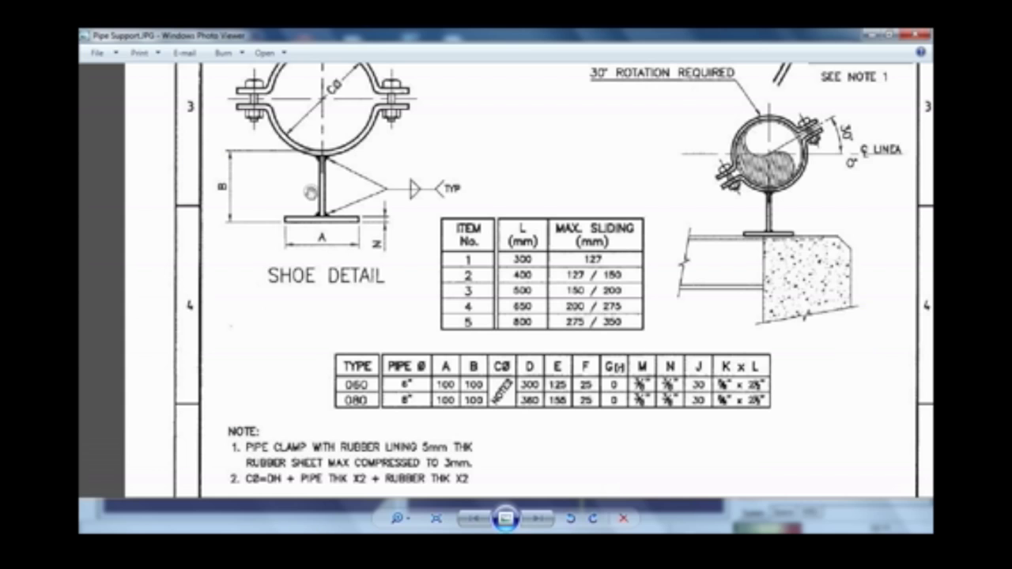
# - Review the shoe detail, dimension tables and mark number description in the Pipe Support.JPG drawing
pyautogui.scroll(2, 312, 193)
pyautogui.scroll(-1, 340, 294)
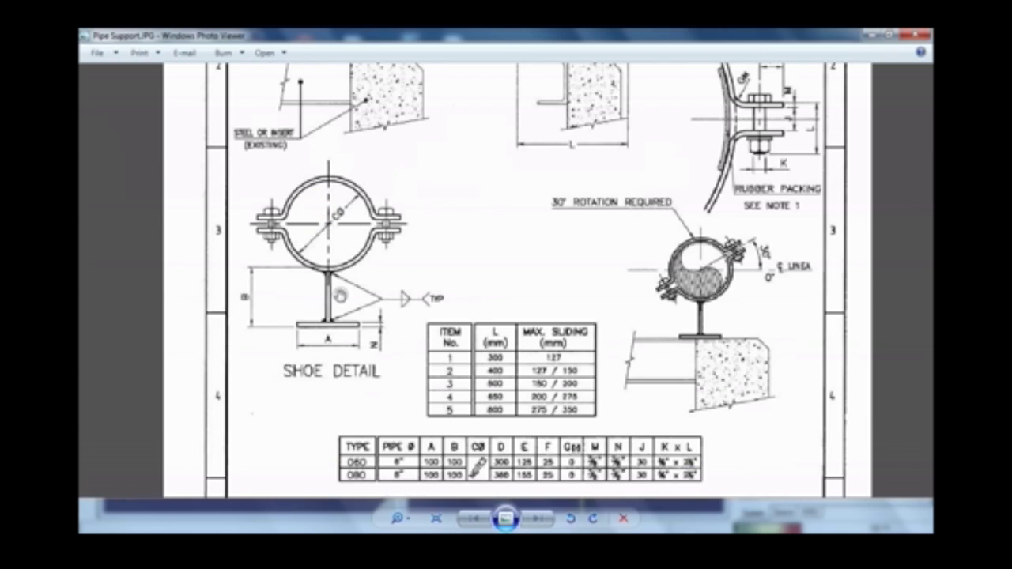
pyautogui.moveTo(340, 295); pyautogui.dragTo(296, 476)
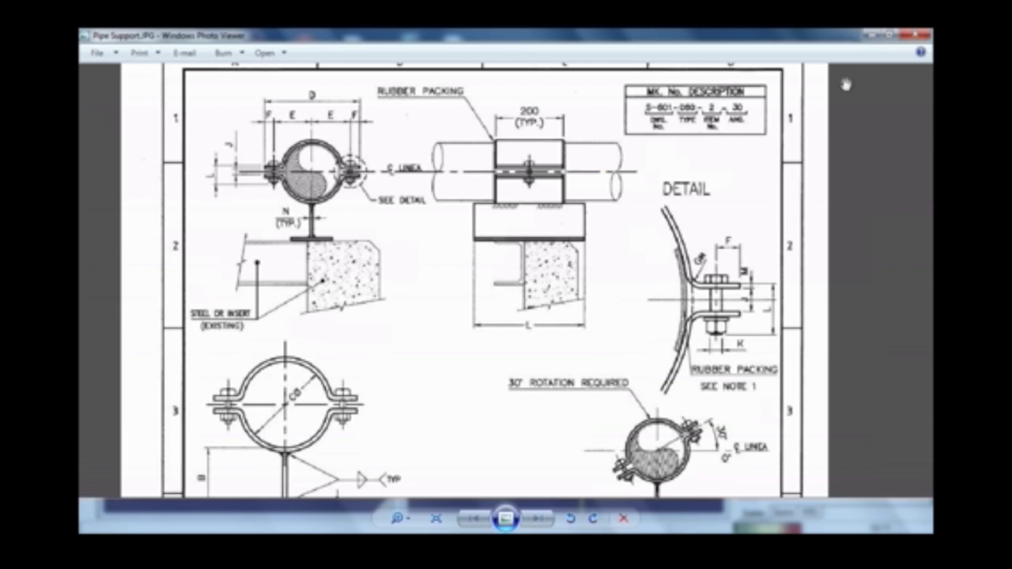
pyautogui.click(869, 34)
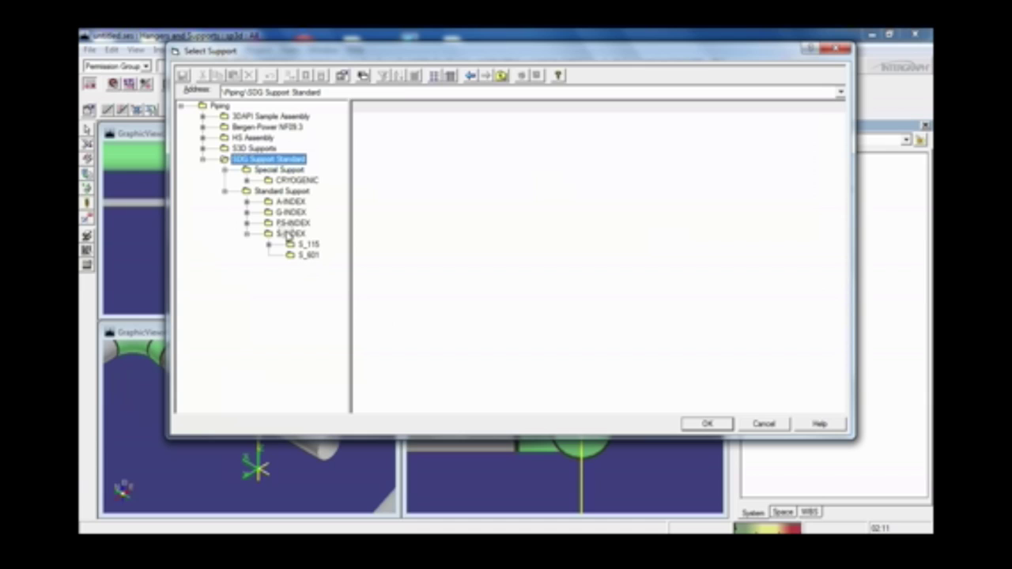
# - Choose the S-601 shoe with clamps from the S_601 folder of S-INDEX and finish placing the support
pyautogui.click(289, 234)
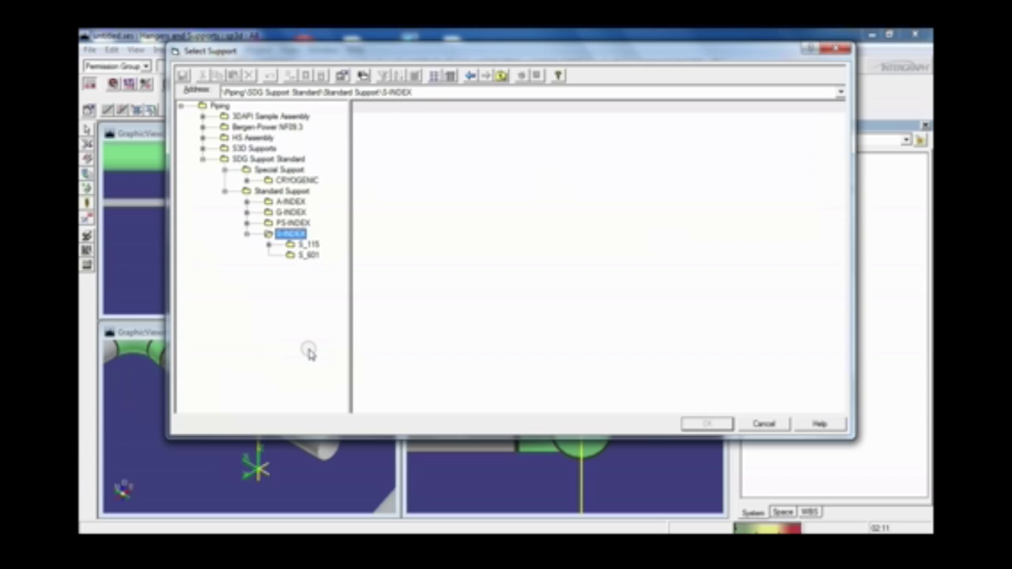
pyautogui.click(292, 254)
pyautogui.click(366, 117)
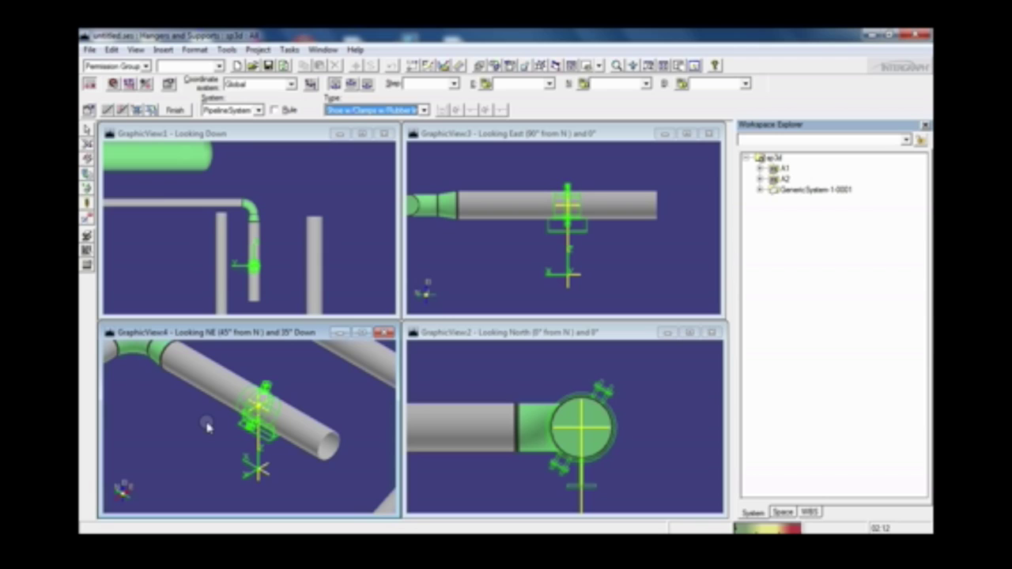
pyautogui.click(175, 109)
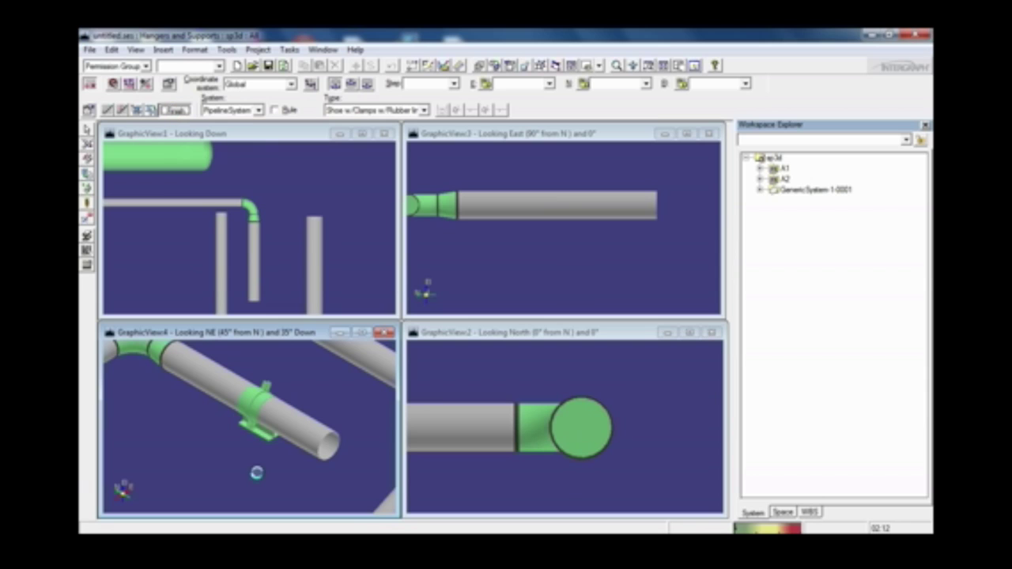
# - Select the placed support and compare it with the shoe detail and dimension tables in the Pipe Support.JPG drawing
pyautogui.click(259, 415)
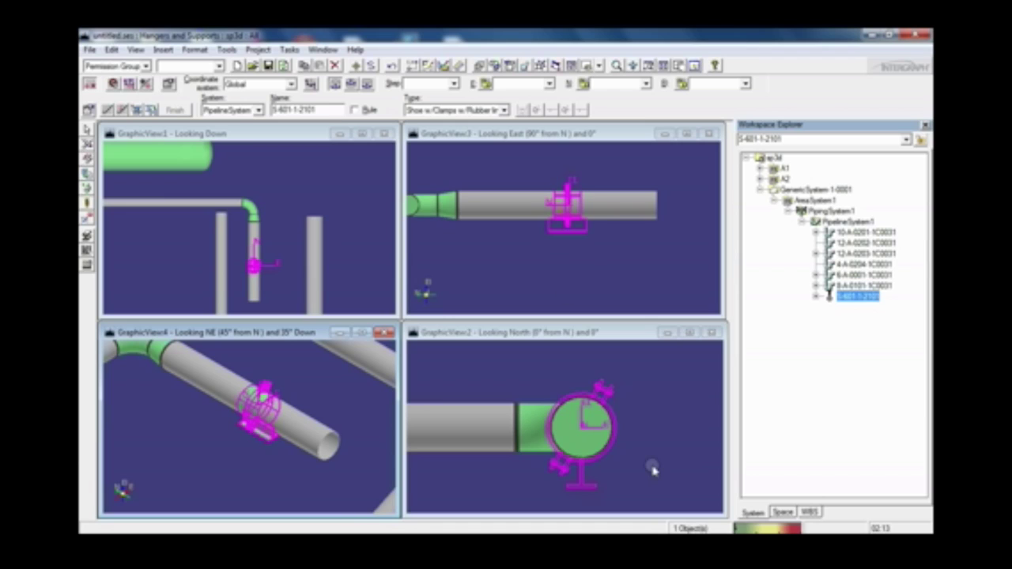
pyautogui.click(317, 547)
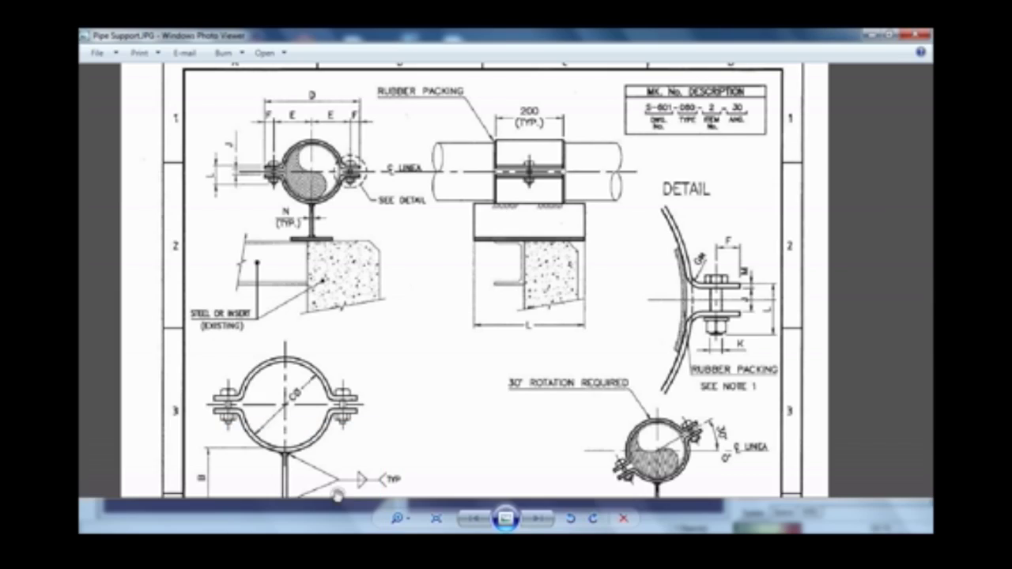
pyautogui.scroll(-1, 437, 356)
pyautogui.moveTo(508, 422); pyautogui.dragTo(612, 359)
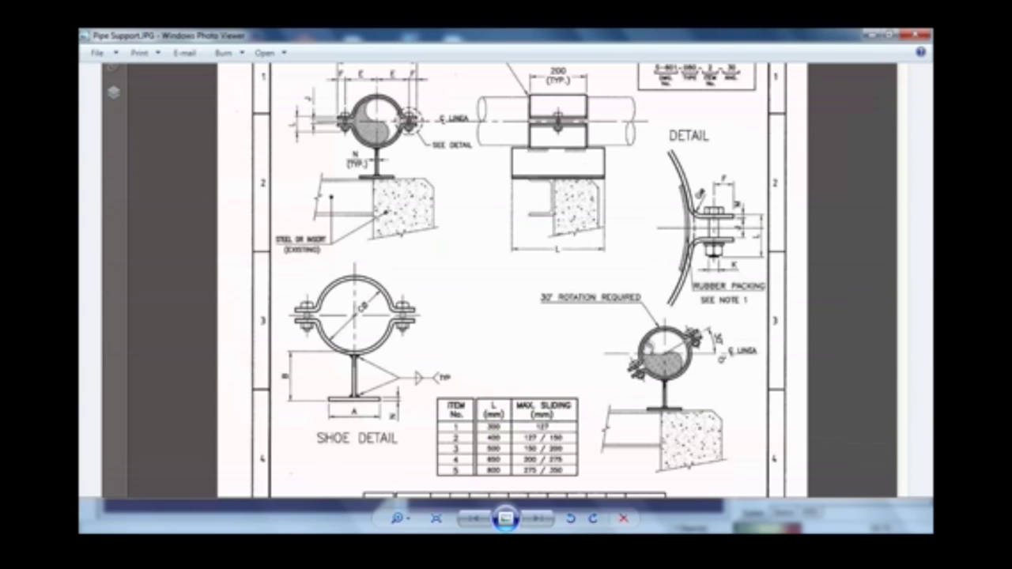
pyautogui.click(871, 36)
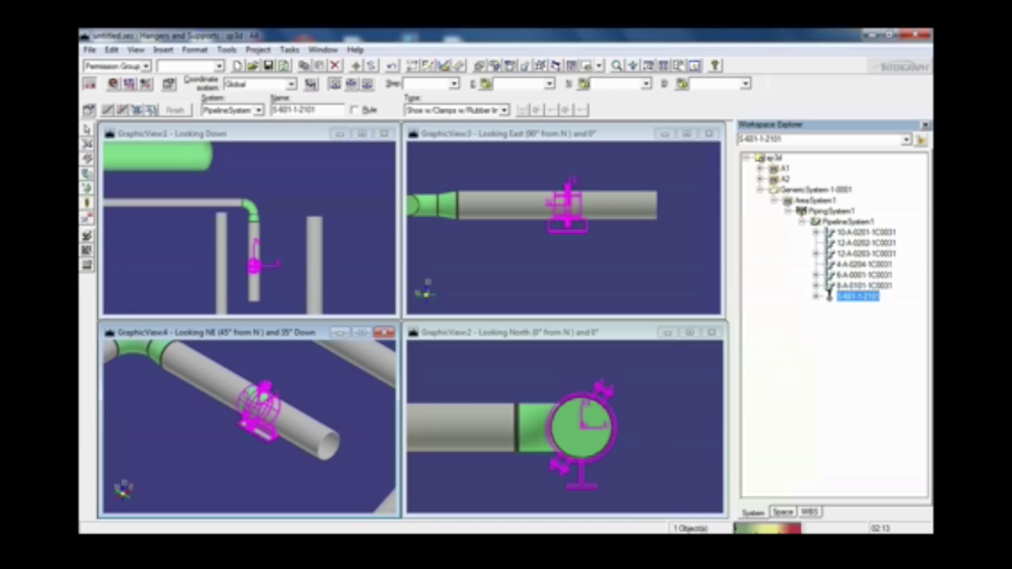
pyautogui.moveTo(304, 544)
pyautogui.click(304, 474)
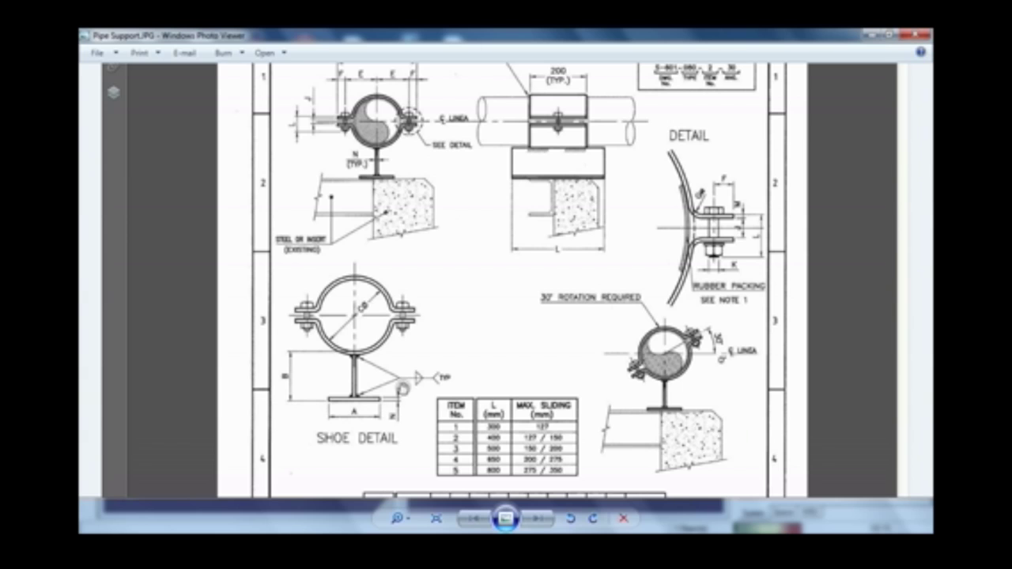
pyautogui.scroll(2, 415, 451)
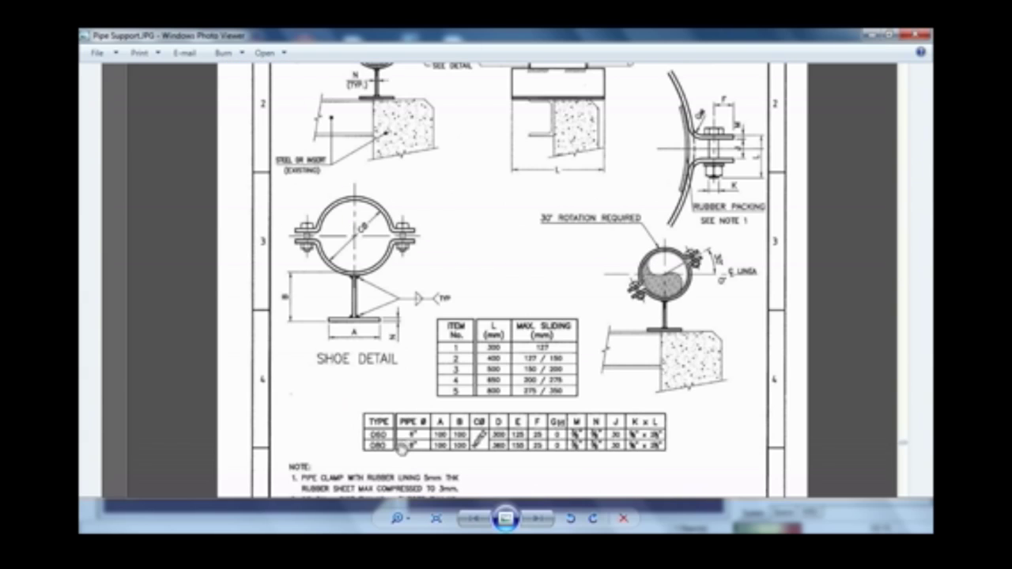
pyautogui.scroll(2, 377, 447)
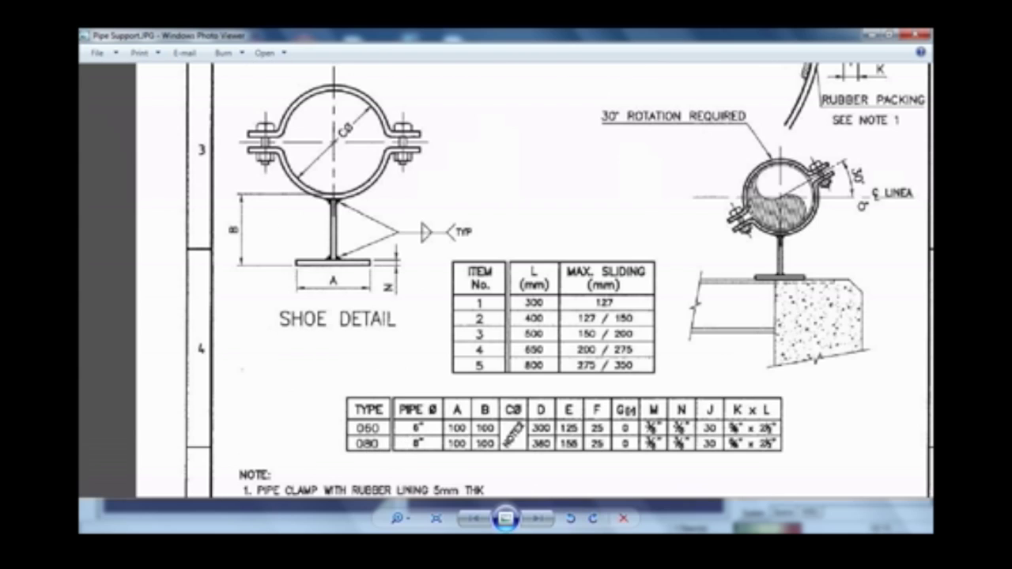
pyautogui.hotkey('alt', 'Tab')
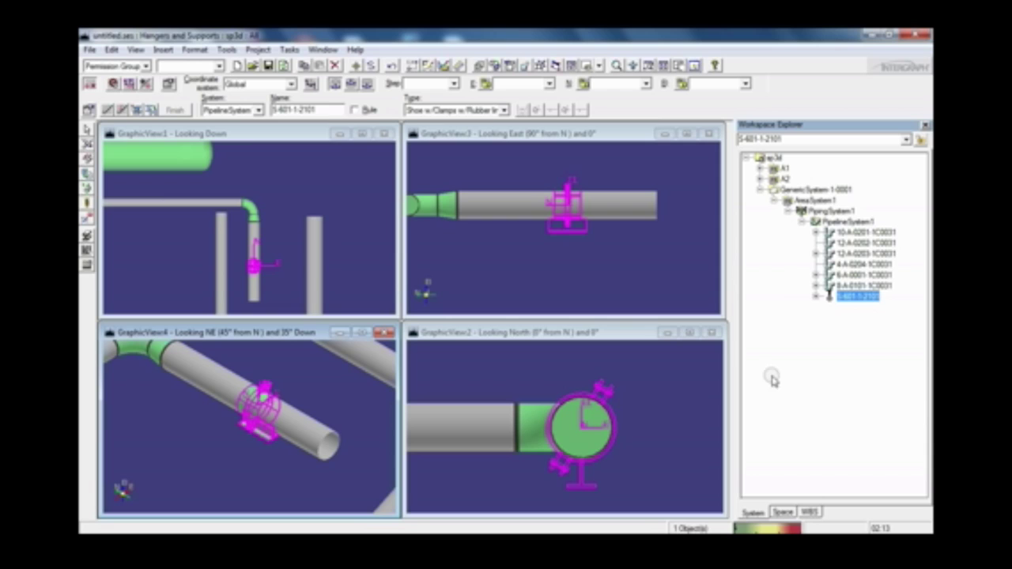
# - Expand the placed S-601-1-2101 support in the system tree, filter selection to Support Component and select its S_601_TYPE080-1-C1201 clamp part
pyautogui.click(815, 298)
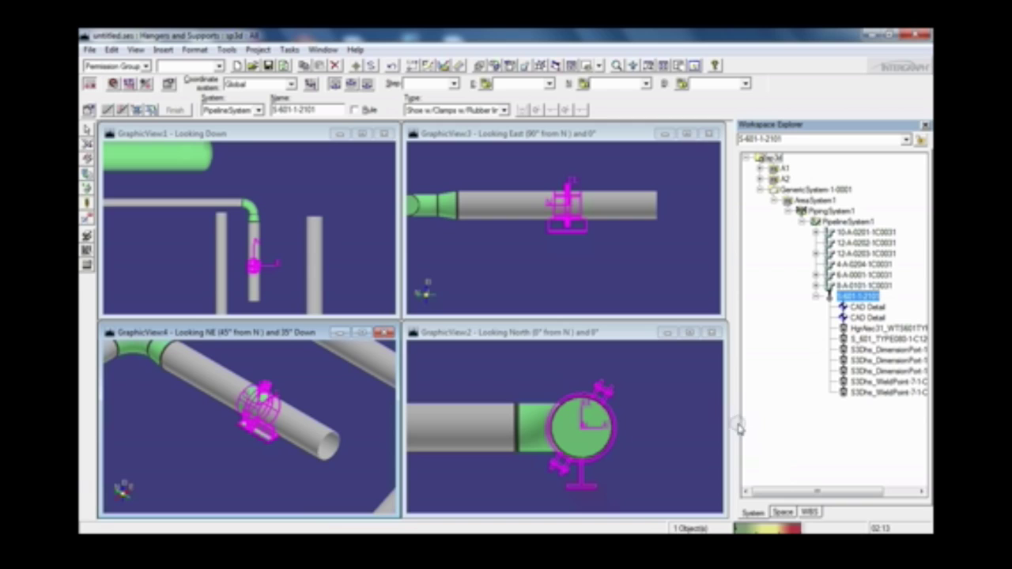
pyautogui.moveTo(814, 492); pyautogui.dragTo(829, 490)
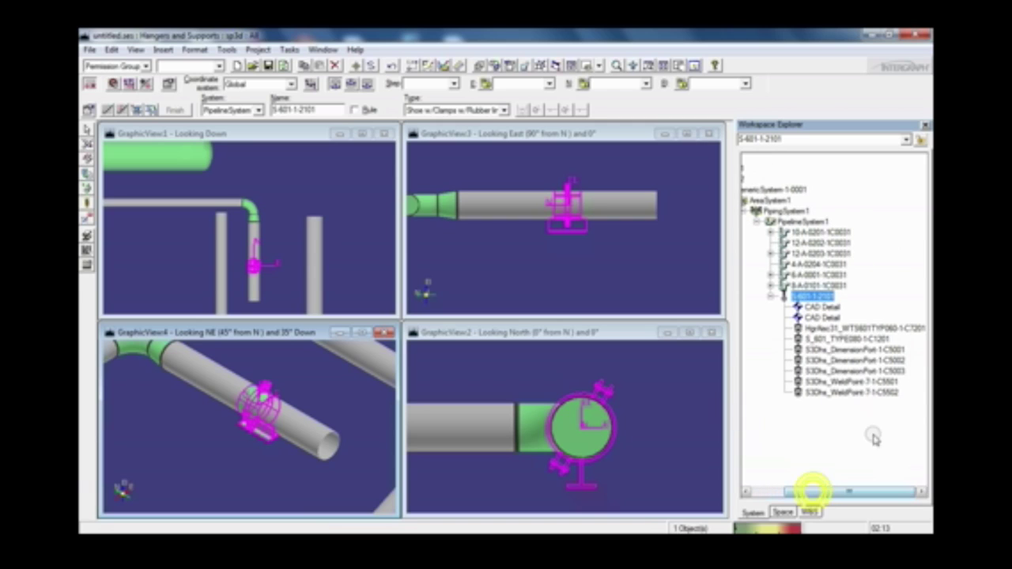
pyautogui.click(849, 340)
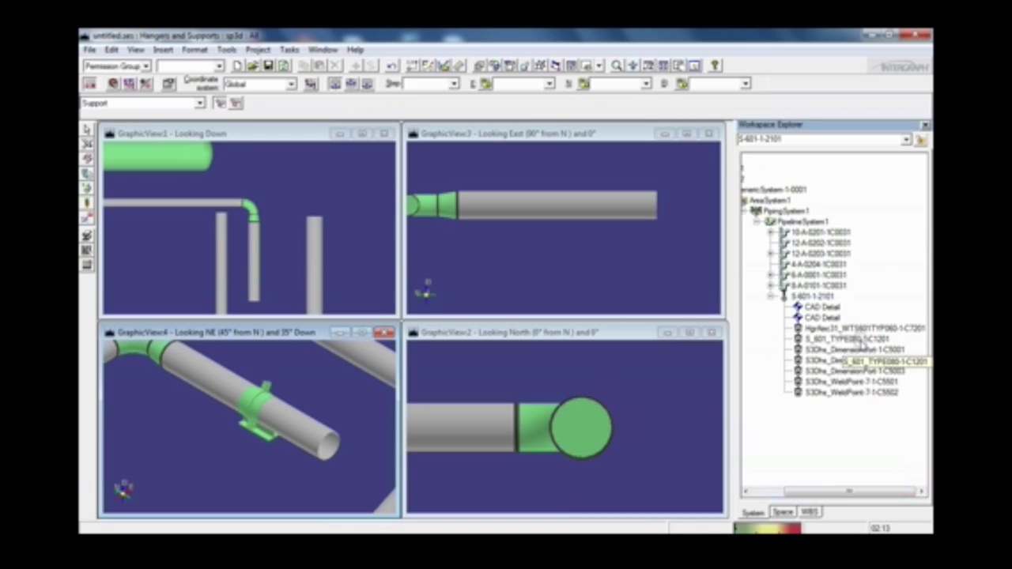
pyautogui.click(201, 102)
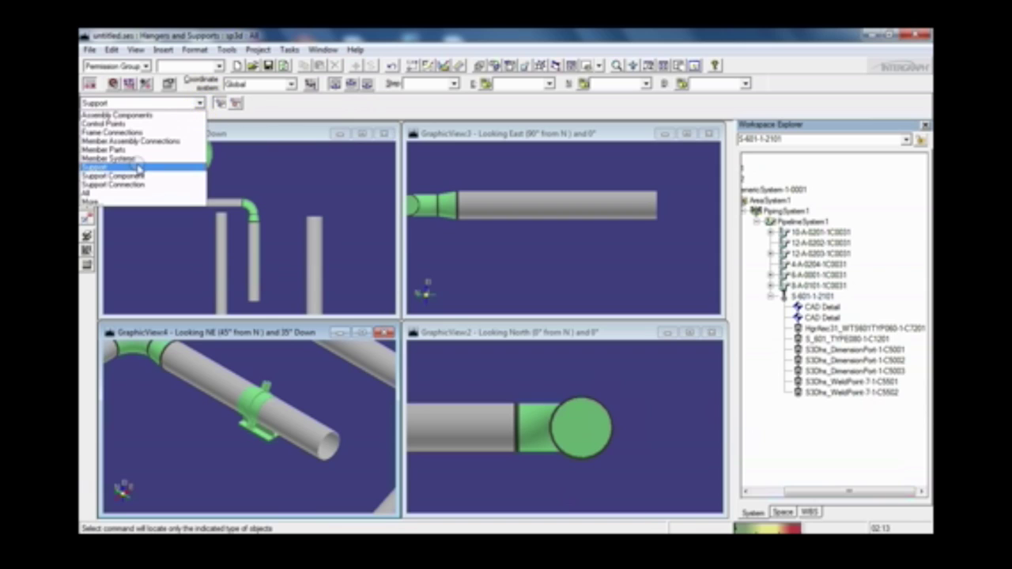
pyautogui.click(142, 176)
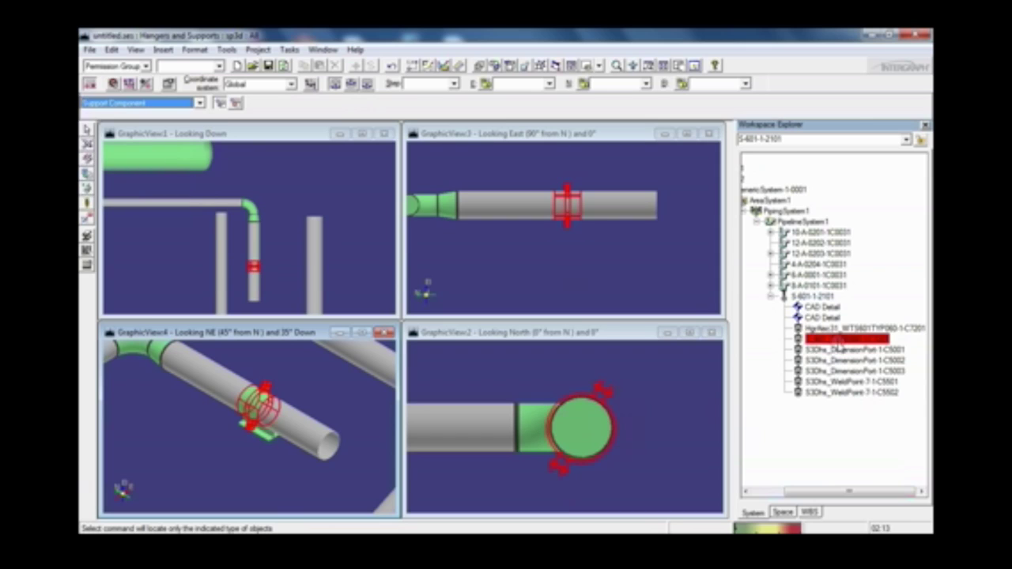
pyautogui.click(839, 344)
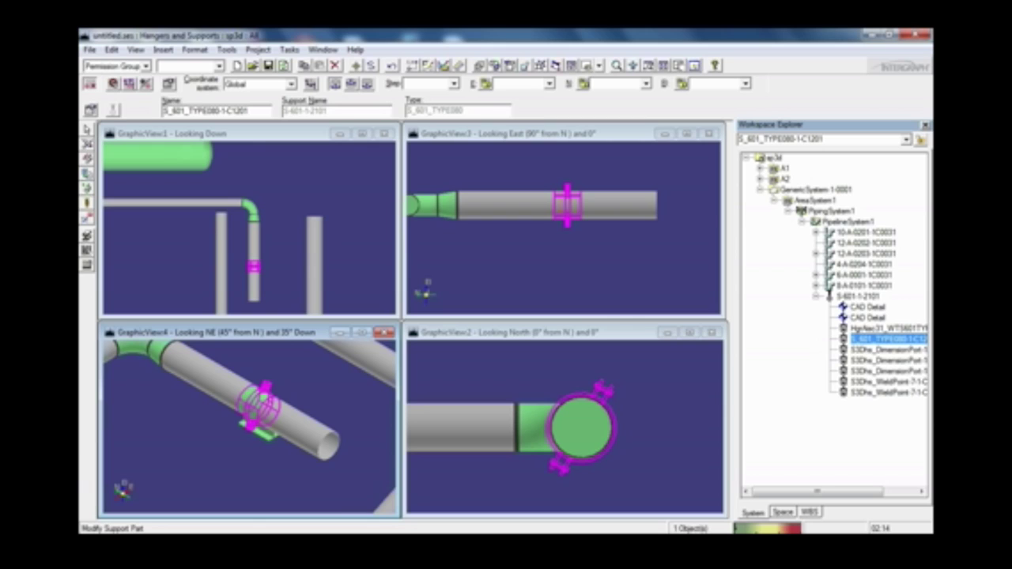
# - Examine the 30° rotation detail and clamp bolt detail in the Pipe Support.JPG drawing, and return to the model
pyautogui.click(304, 545)
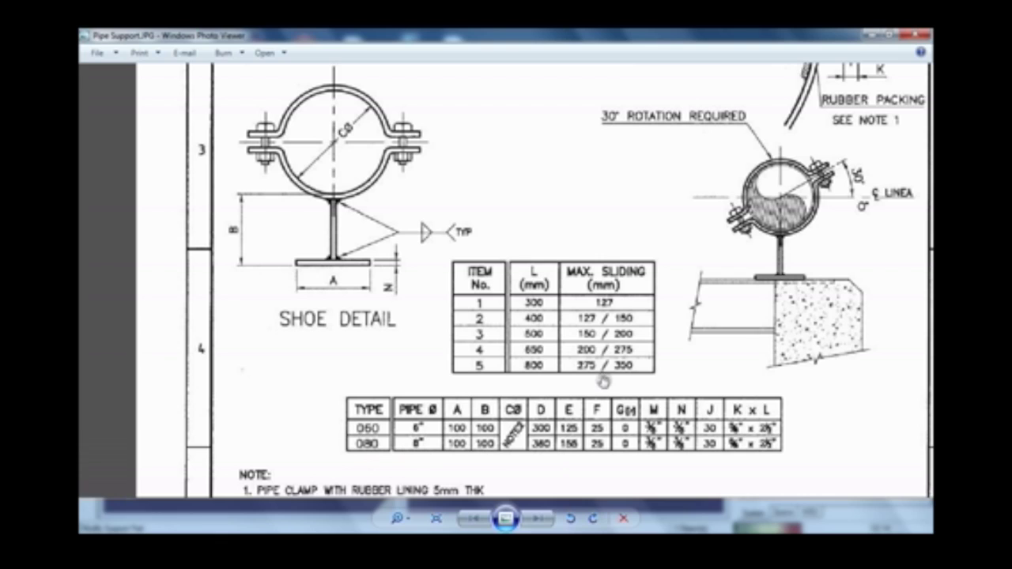
pyautogui.moveTo(771, 152); pyautogui.dragTo(581, 335)
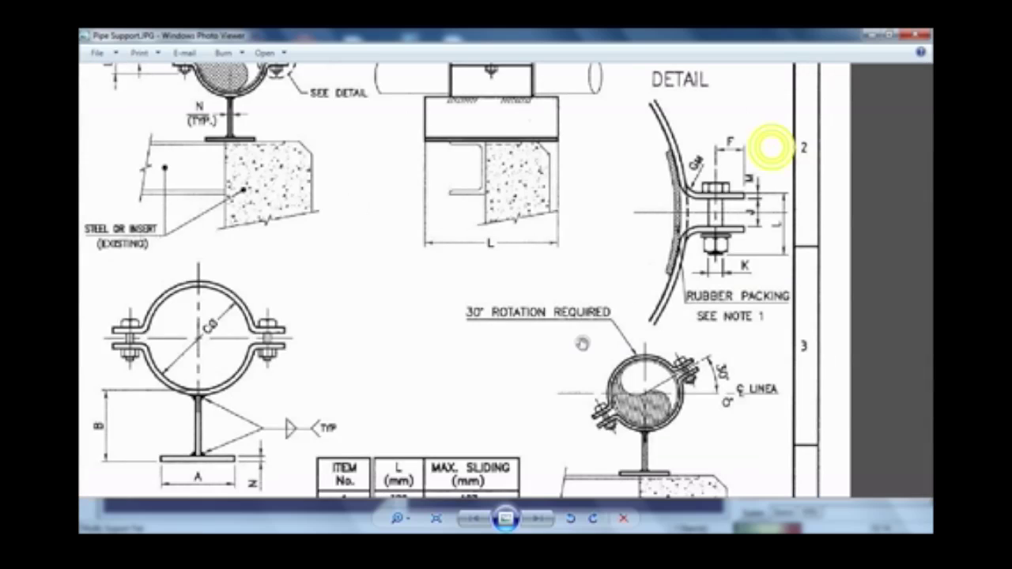
pyautogui.scroll(-5, 581, 336)
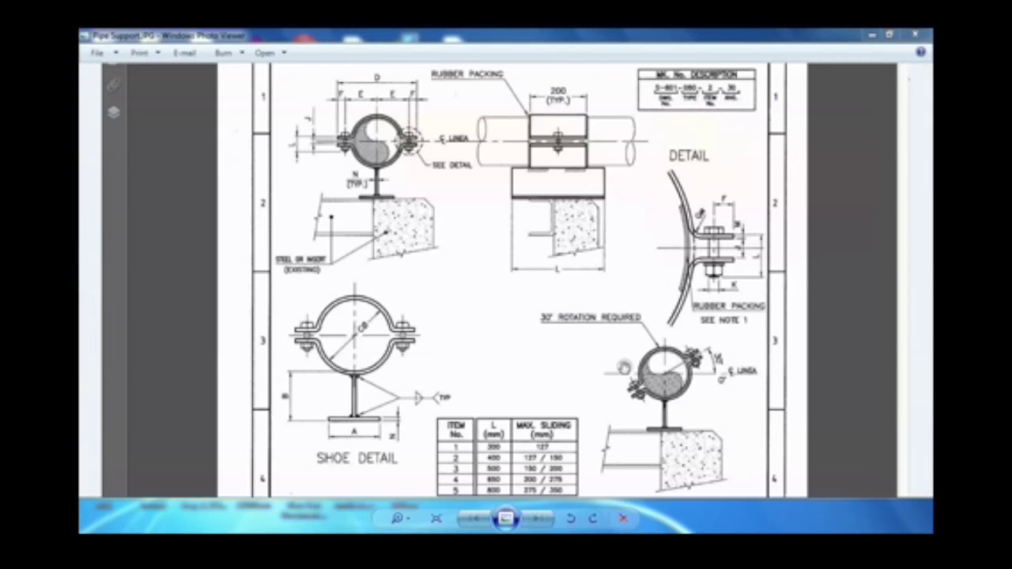
pyautogui.moveTo(625, 368); pyautogui.dragTo(629, 342)
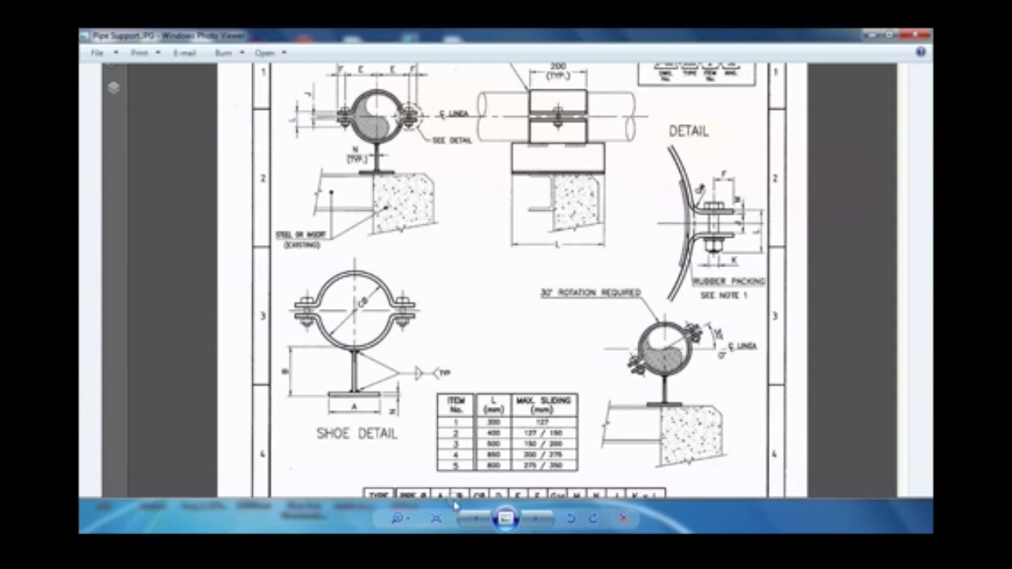
pyautogui.click(454, 544)
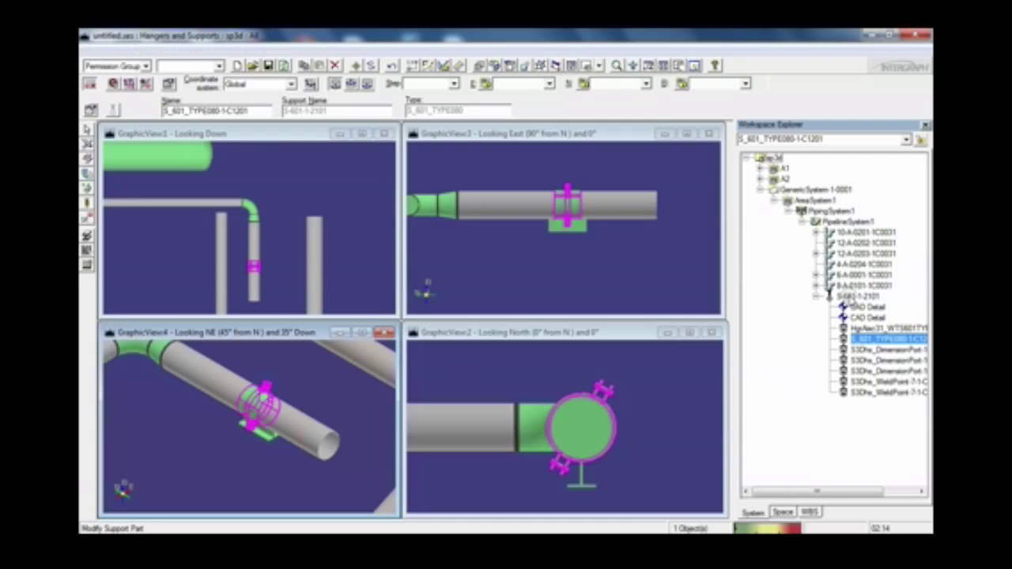
# - Set the selection filter back to Support and select the whole clamped shoe support on the pipe
pyautogui.click(849, 297)
pyautogui.click(181, 105)
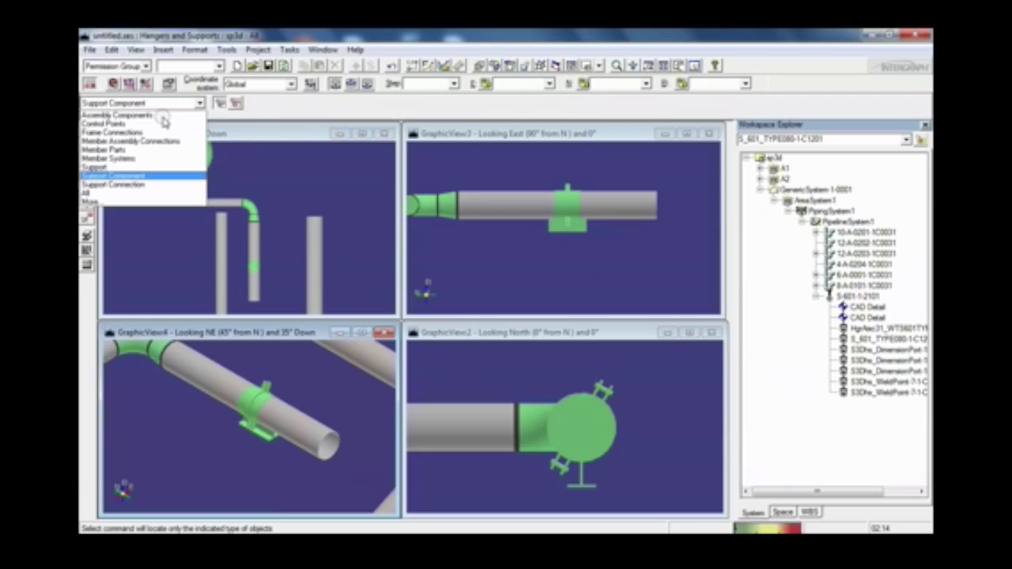
pyautogui.click(101, 165)
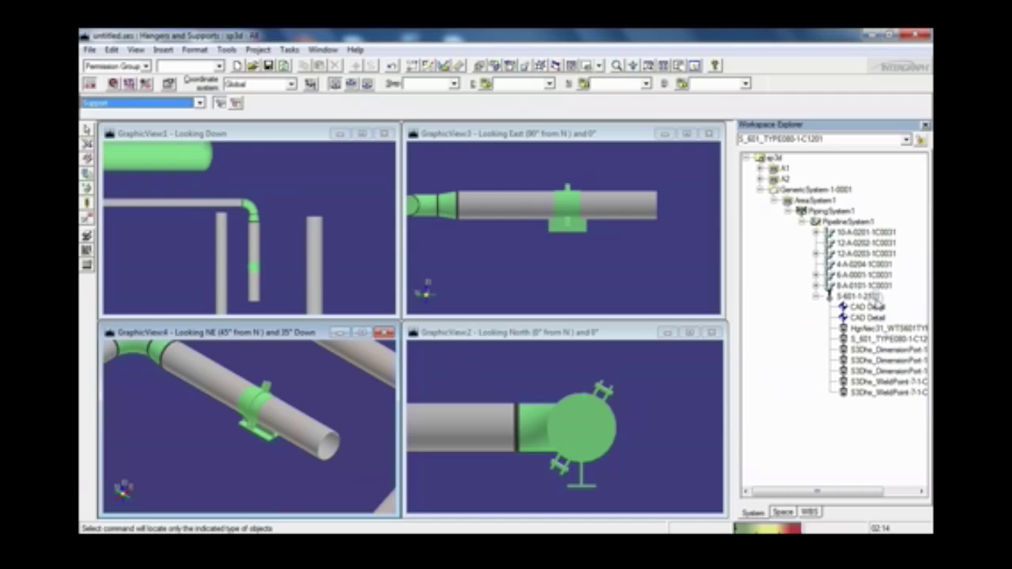
pyautogui.click(254, 265)
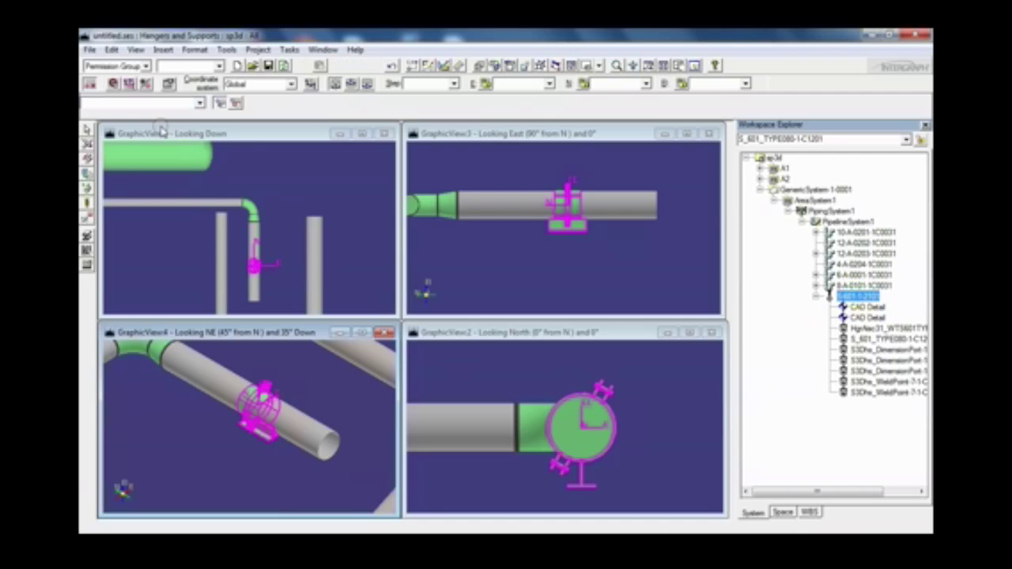
# - Open the support's properties and review the Standard and Dimensions categories, including the support tag
pyautogui.click(89, 110)
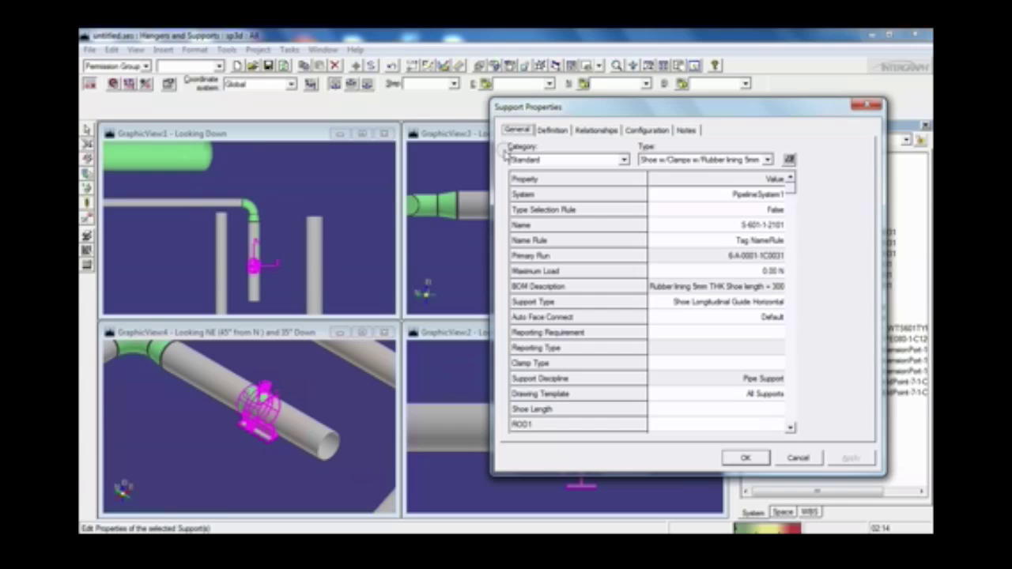
pyautogui.click(518, 160)
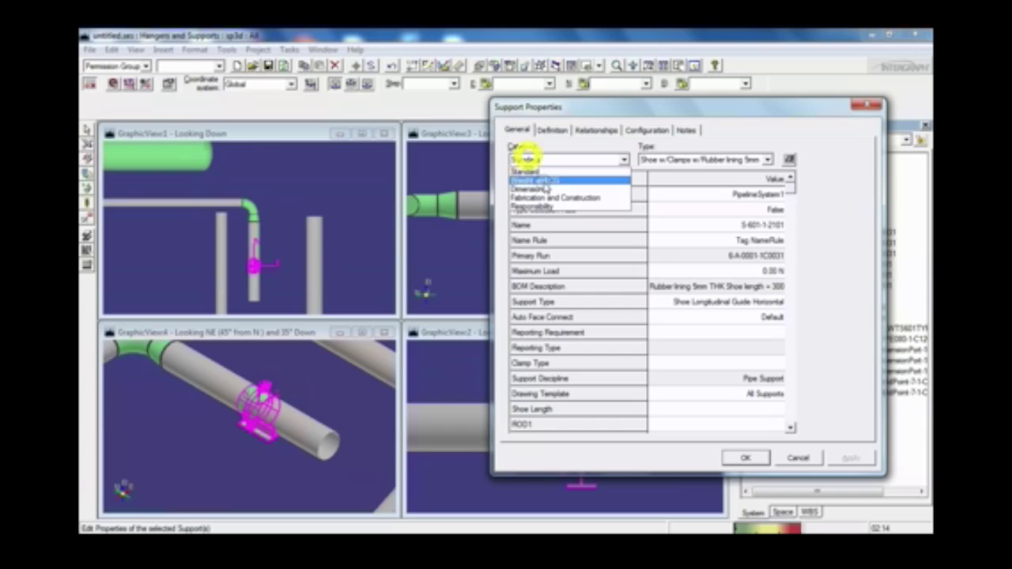
pyautogui.click(549, 192)
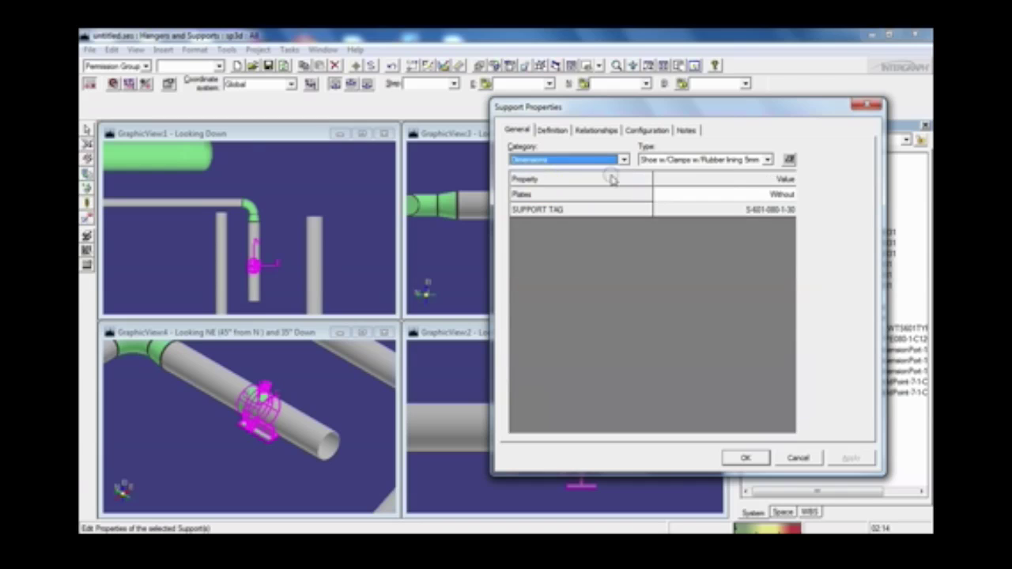
pyautogui.click(576, 161)
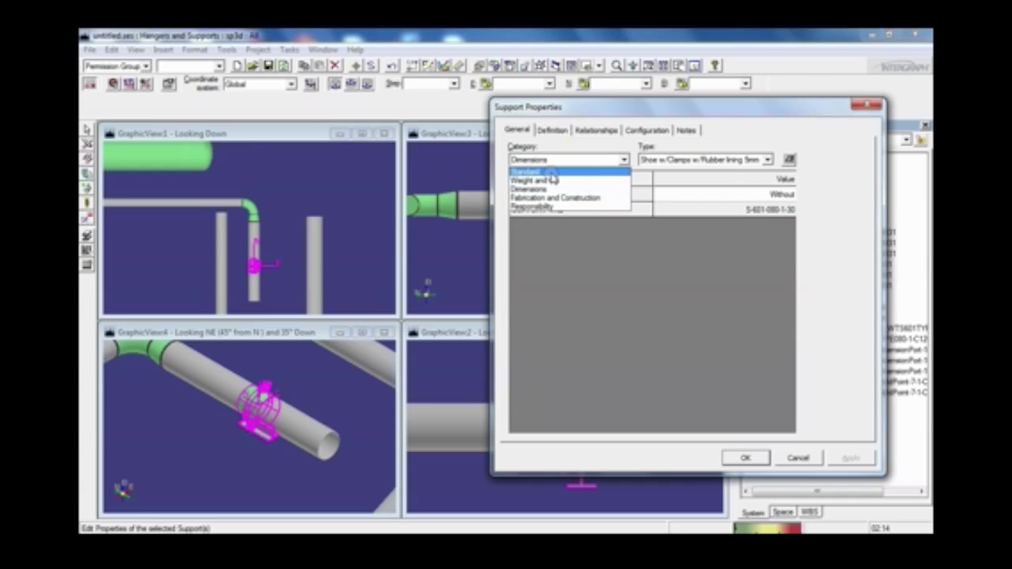
pyautogui.click(550, 173)
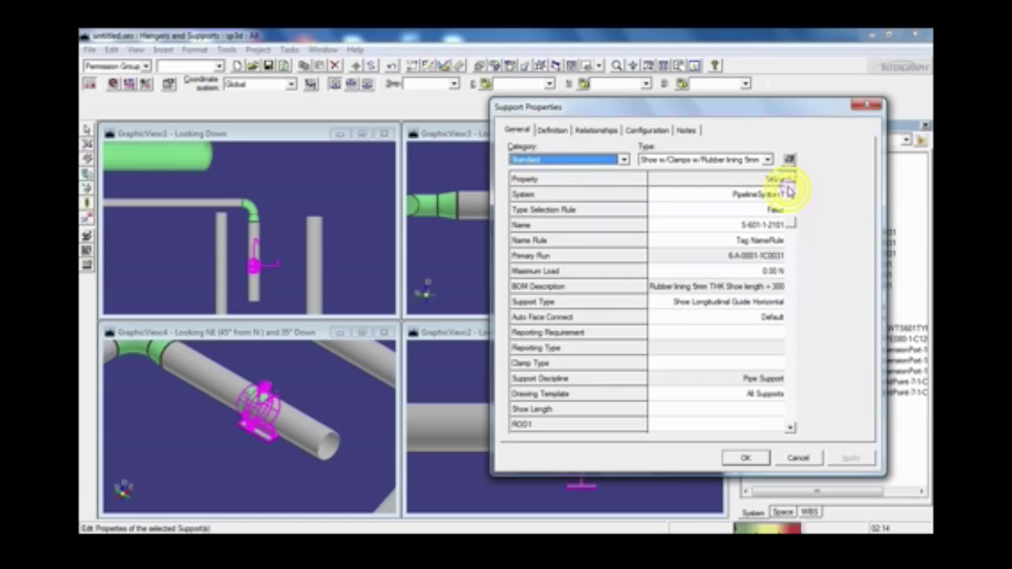
pyautogui.click(561, 161)
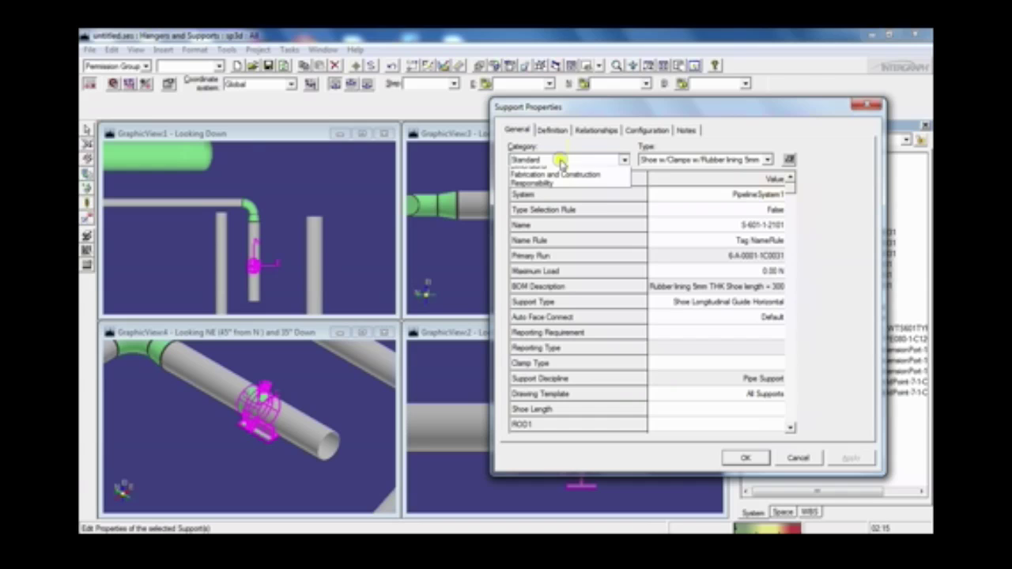
pyautogui.click(545, 182)
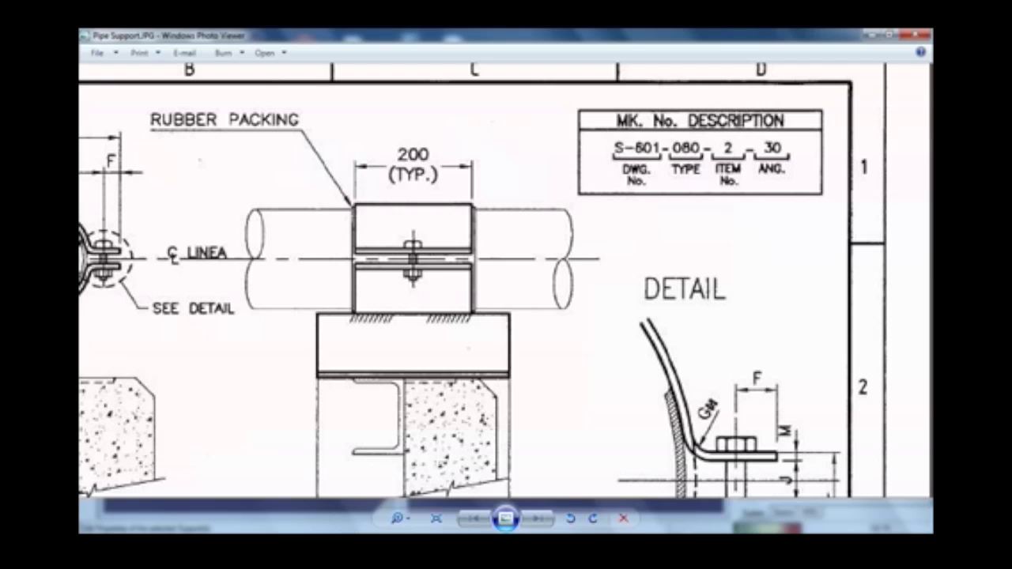
# - Compare the support tag with the MK. No. DESCRIPTION box in the Pipe Support.JPG drawing, and return to the support's properties
pyautogui.click(345, 546)
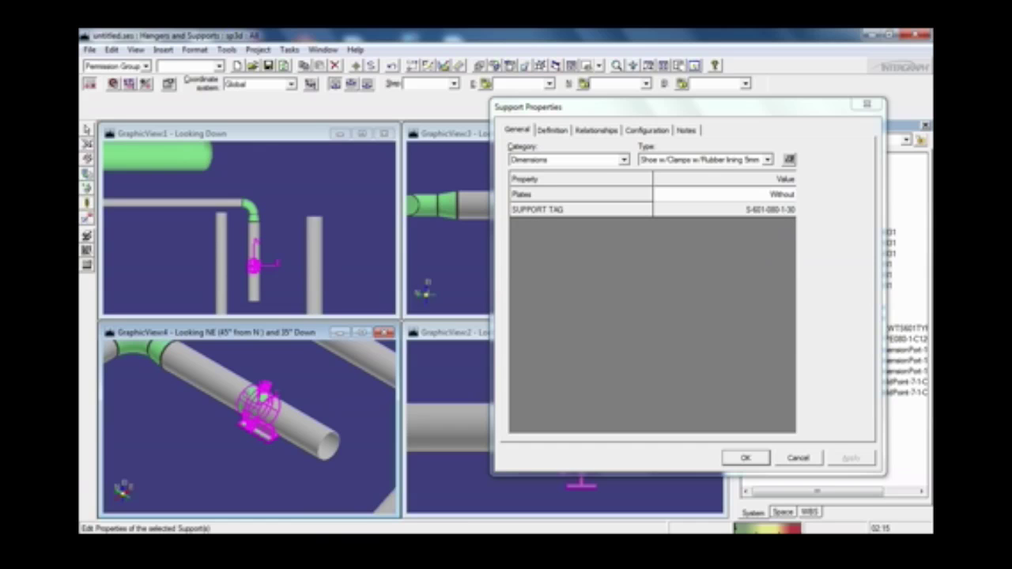
pyautogui.click(338, 544)
pyautogui.moveTo(248, 454); pyautogui.dragTo(593, 71)
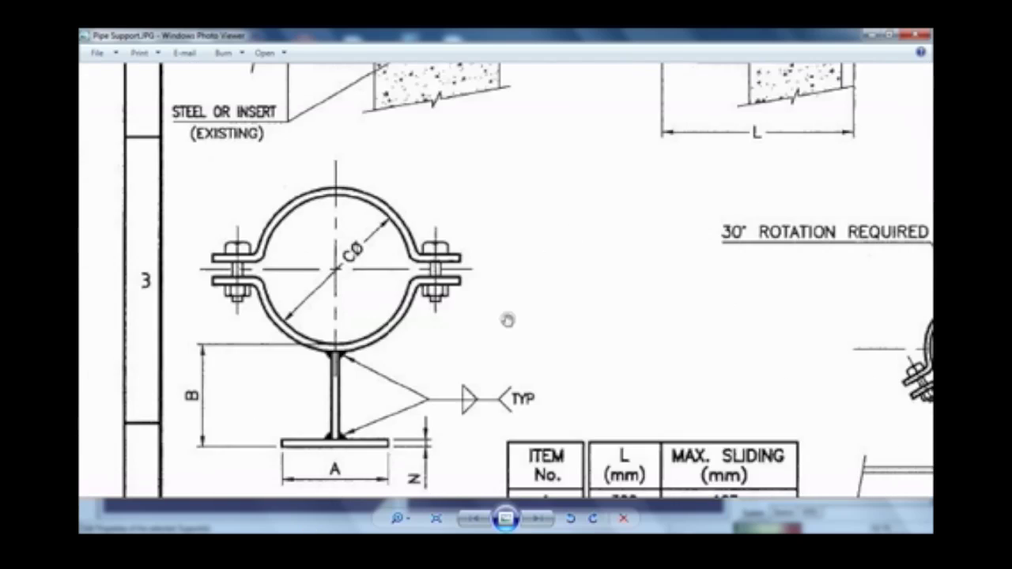
pyautogui.moveTo(554, 474); pyautogui.dragTo(520, 205)
pyautogui.moveTo(772, 127); pyautogui.dragTo(443, 474)
pyautogui.moveTo(467, 144); pyautogui.dragTo(372, 496)
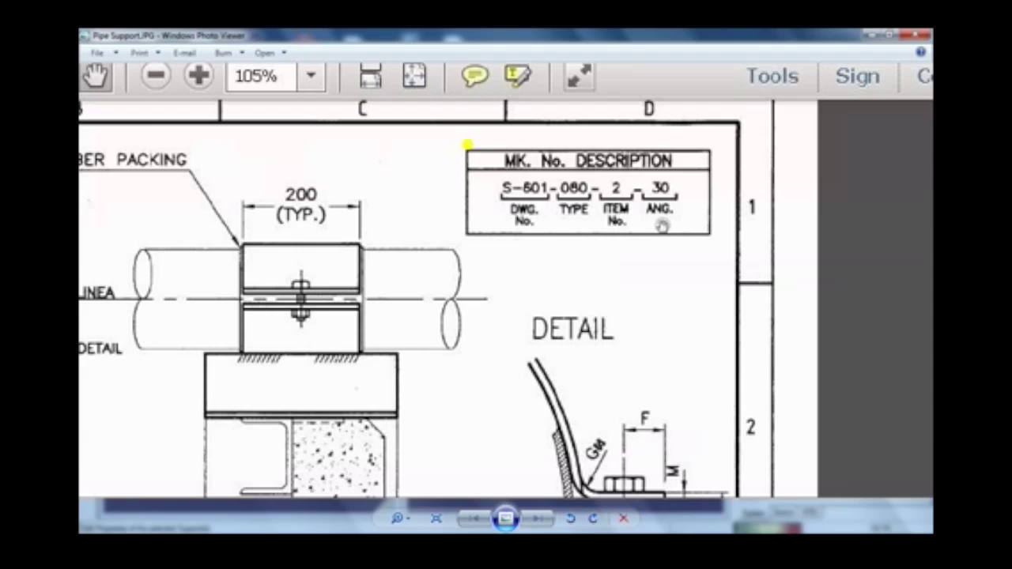
pyautogui.click(870, 36)
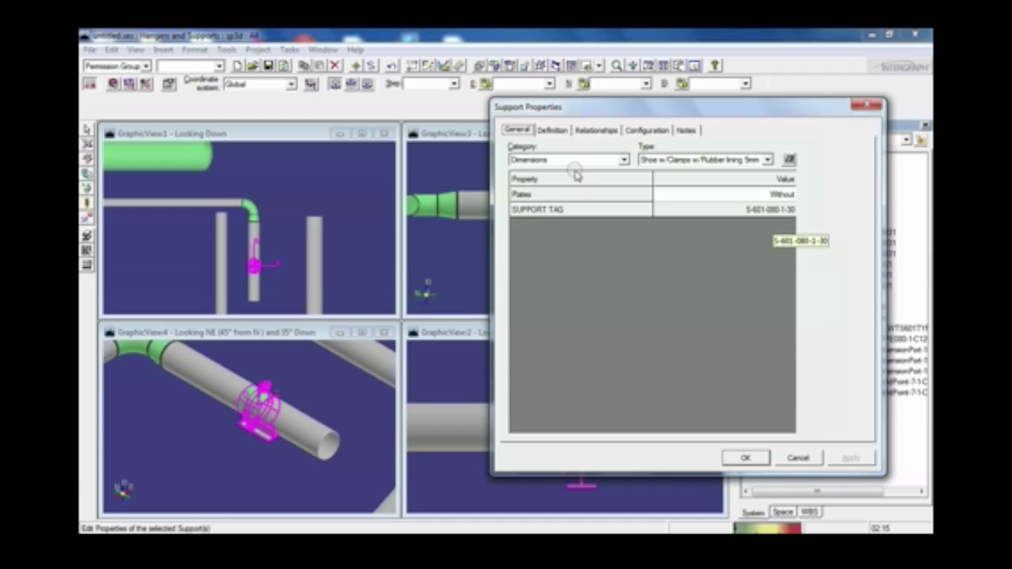
# - Set the support's Clamp Orientation Angle to 90 deg in the Standard properties, apply it and close the properties
pyautogui.click(623, 159)
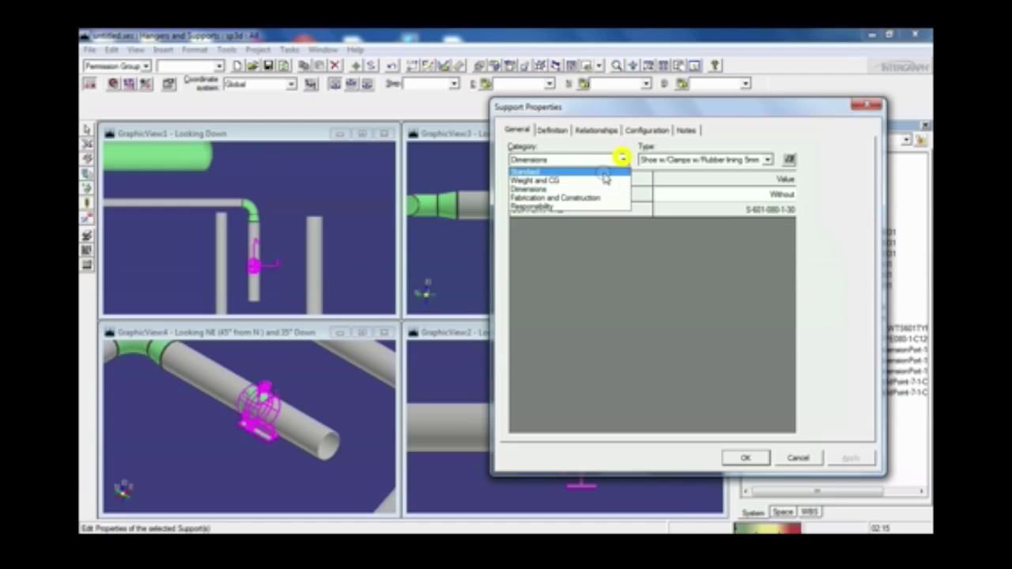
pyautogui.click(551, 173)
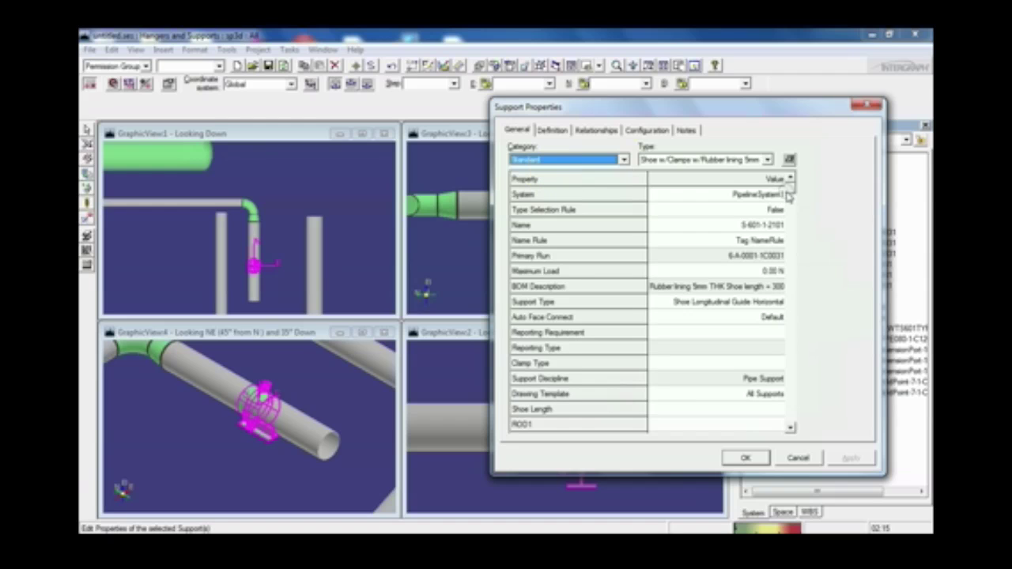
pyautogui.moveTo(791, 219); pyautogui.dragTo(788, 436)
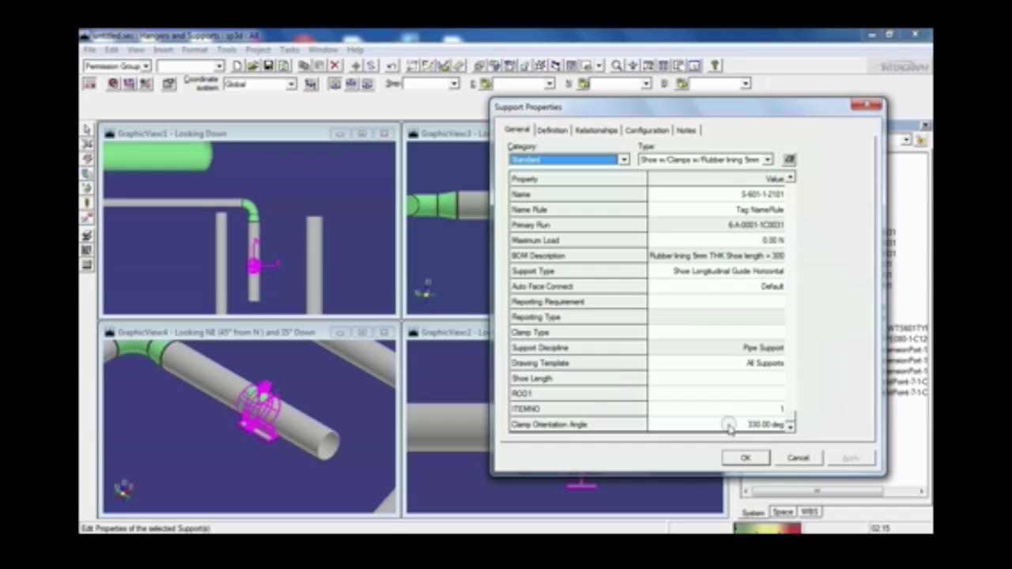
pyautogui.click(741, 425)
pyautogui.doubleClick(741, 425)
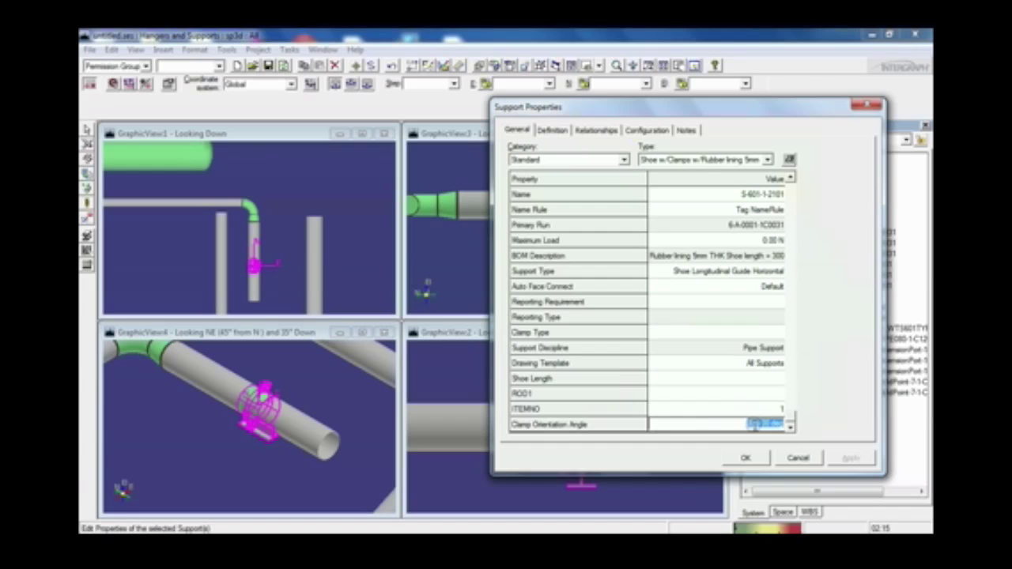
pyautogui.write('90')
pyautogui.press('Return')
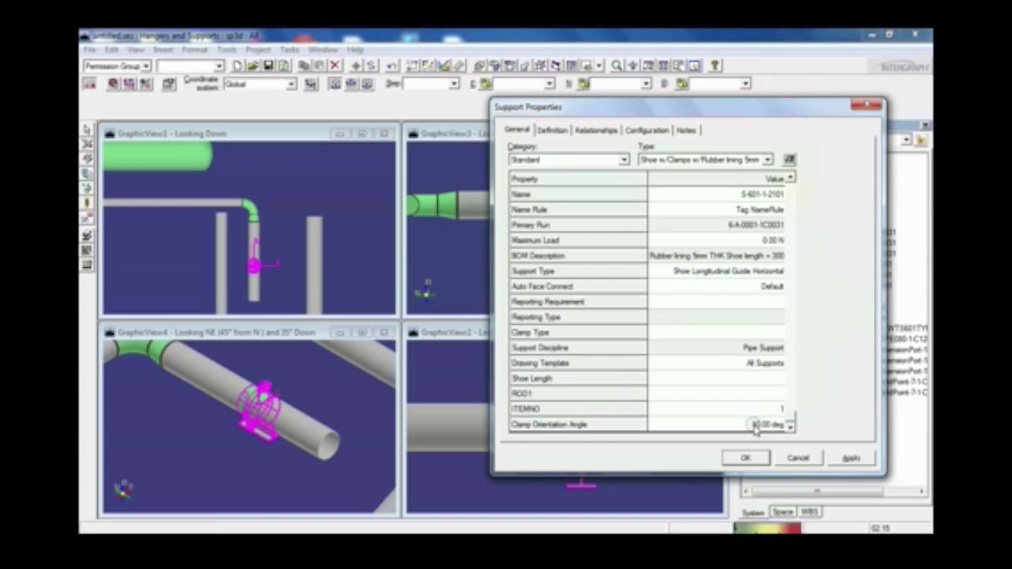
pyautogui.click(851, 459)
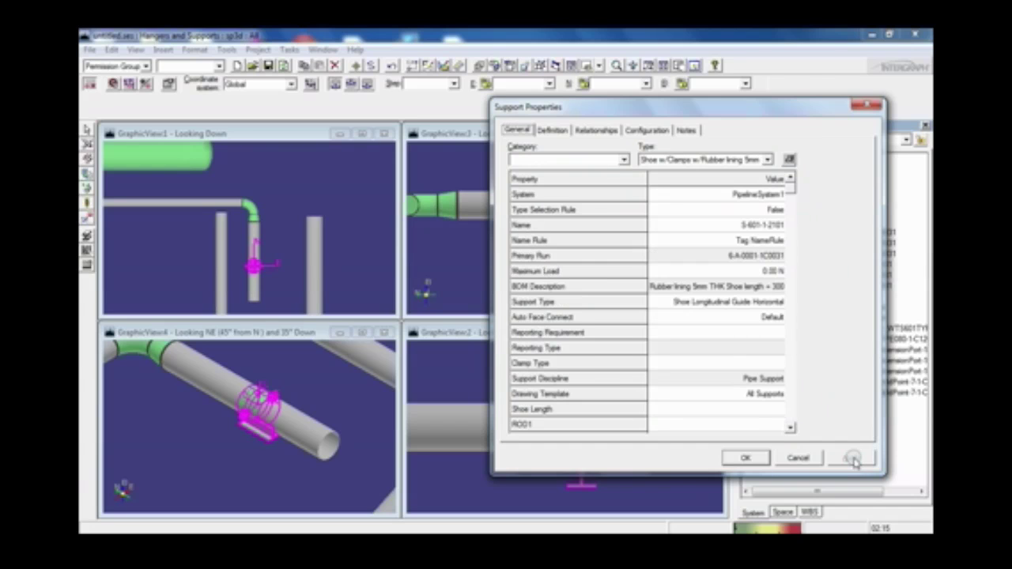
pyautogui.click(746, 458)
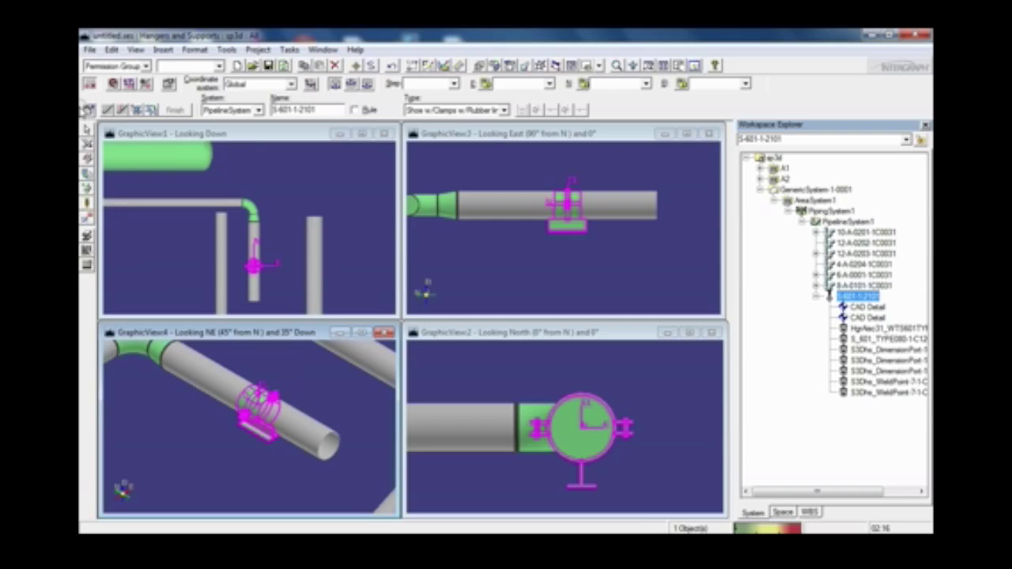
# - Reopen the support's properties and check the support tag in the Dimensions category
pyautogui.click(87, 111)
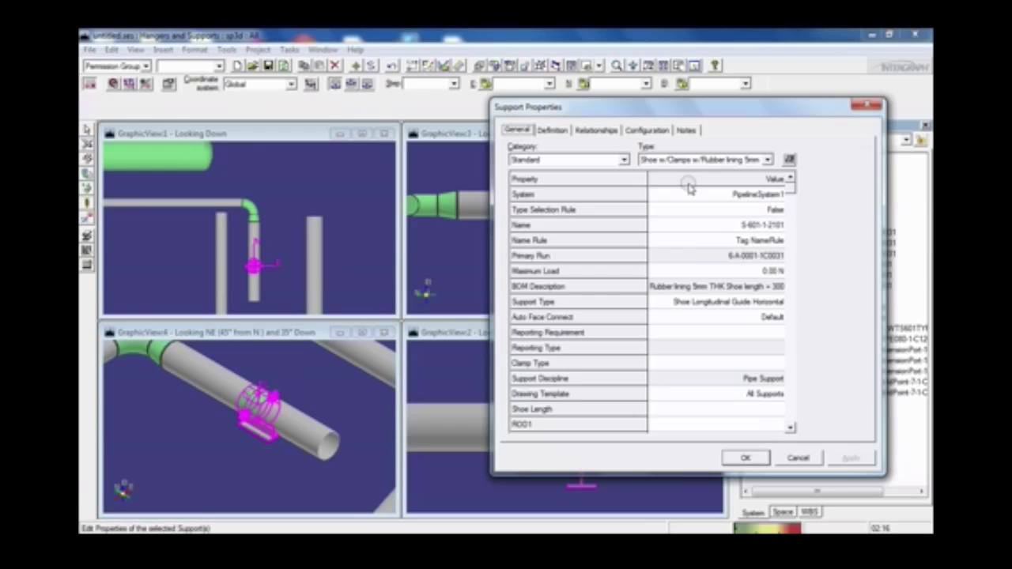
pyautogui.click(602, 158)
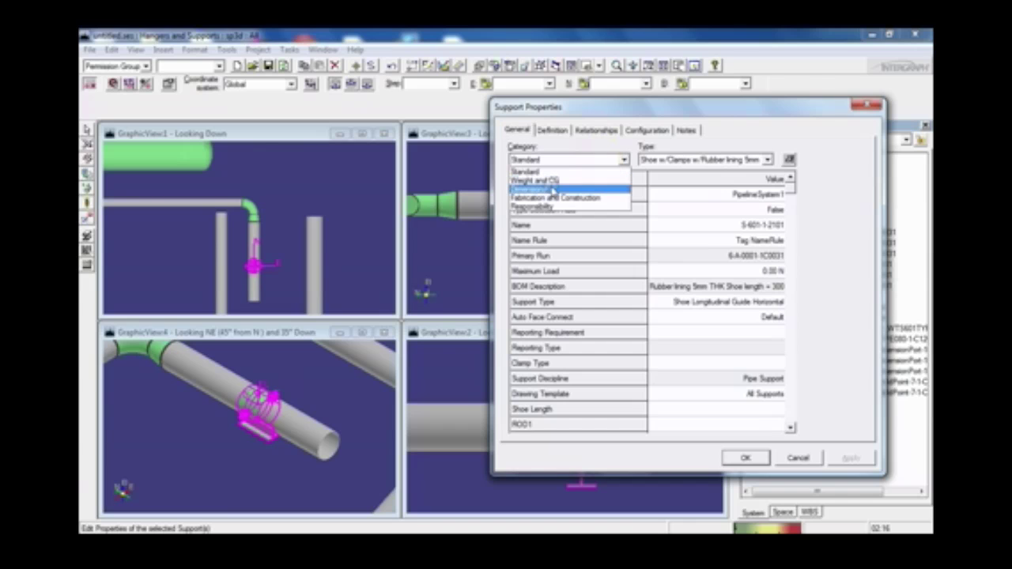
pyautogui.click(555, 190)
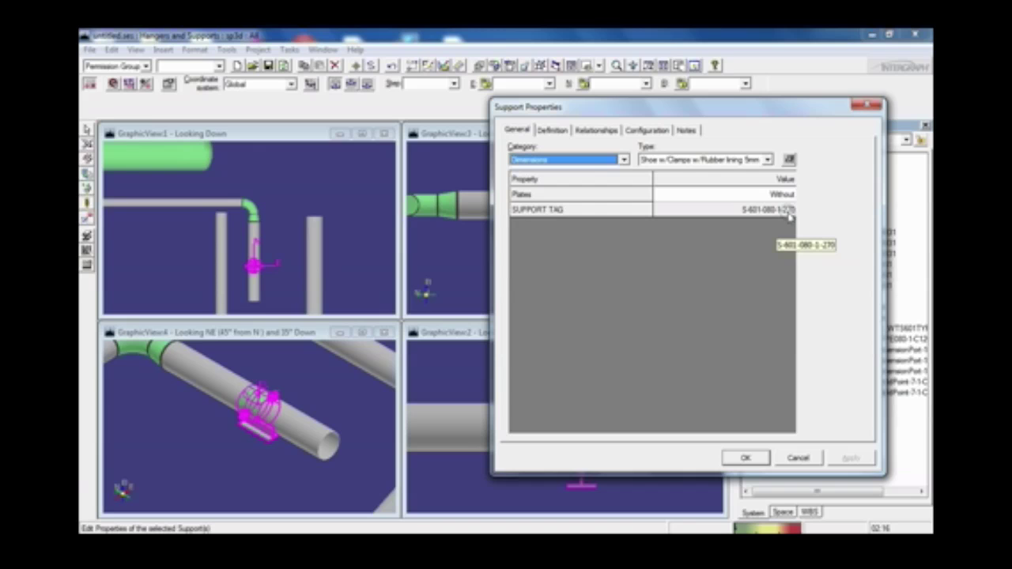
# - Review ITEMNO and Clamp Orientation Angle in the Standard properties, close them, and examine the item table in the Pipe Support.JPG drawing
pyautogui.click(587, 161)
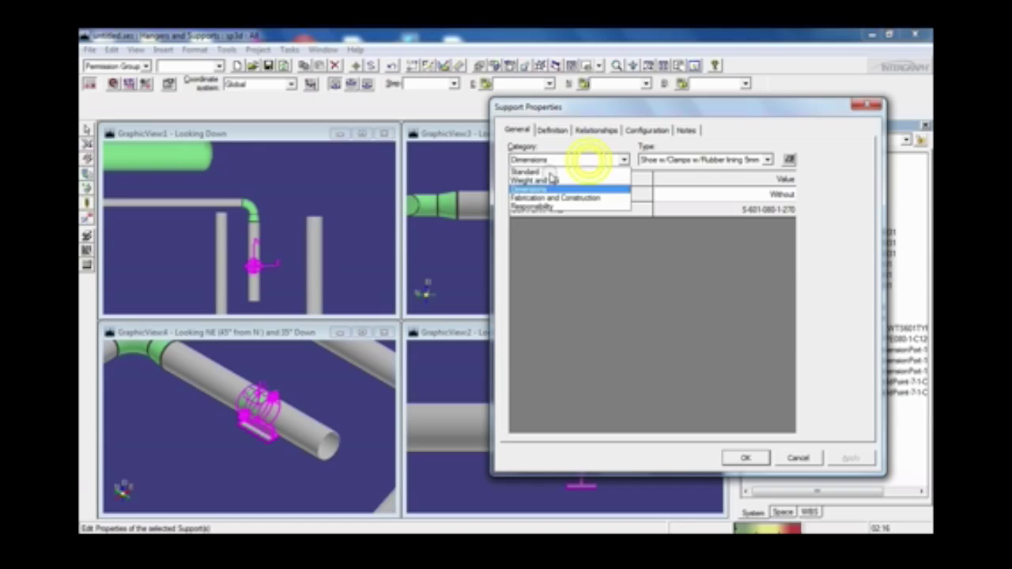
pyautogui.click(528, 171)
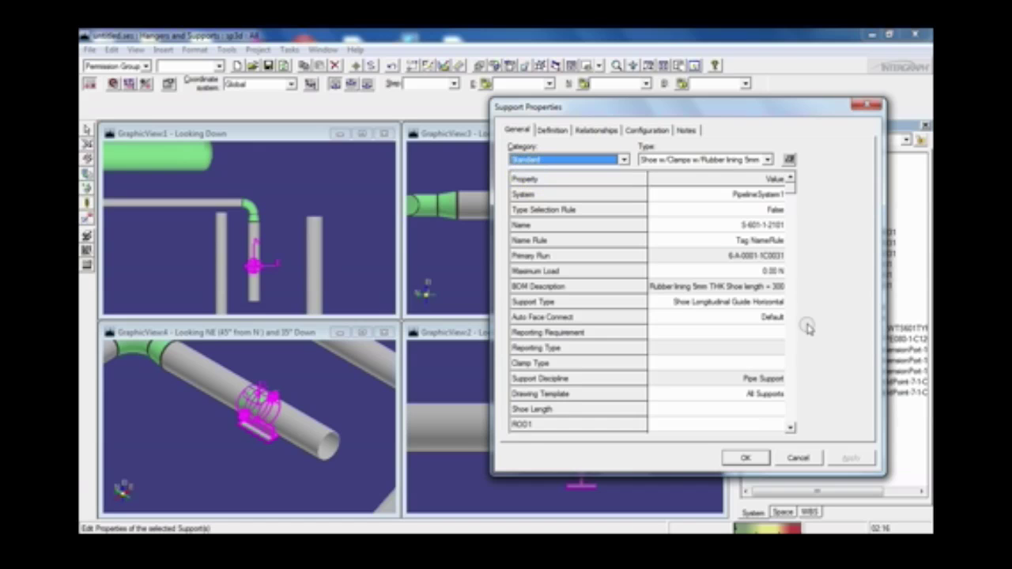
pyautogui.click(790, 430)
pyautogui.click(791, 429)
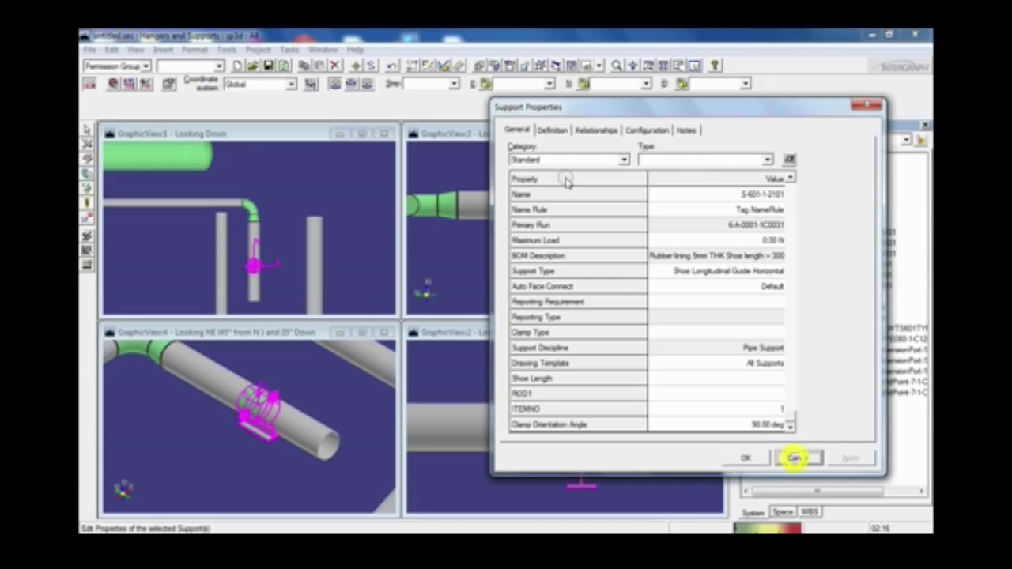
pyautogui.click(797, 459)
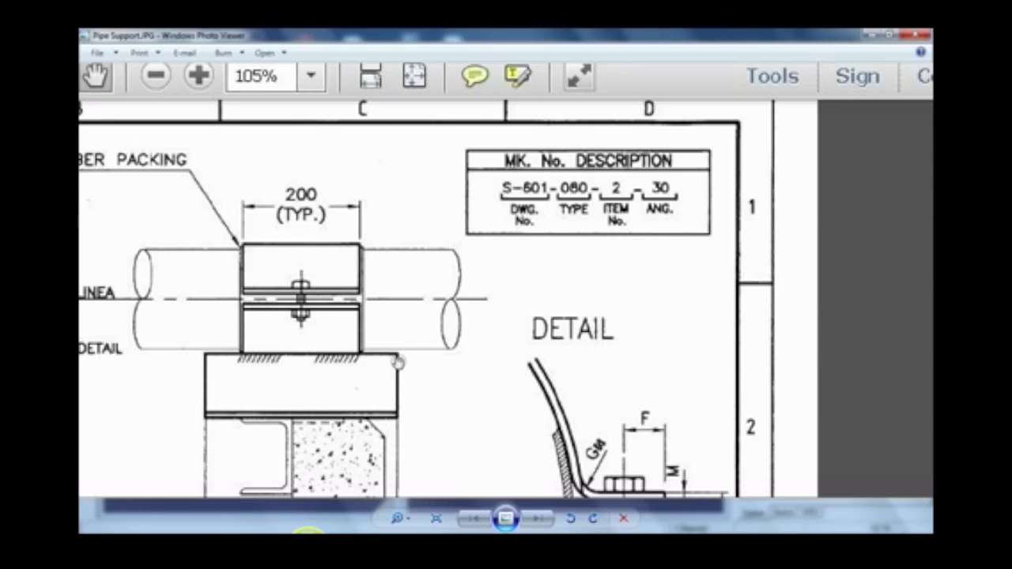
pyautogui.scroll(-5, 397, 362)
pyautogui.moveTo(519, 379); pyautogui.dragTo(522, 247)
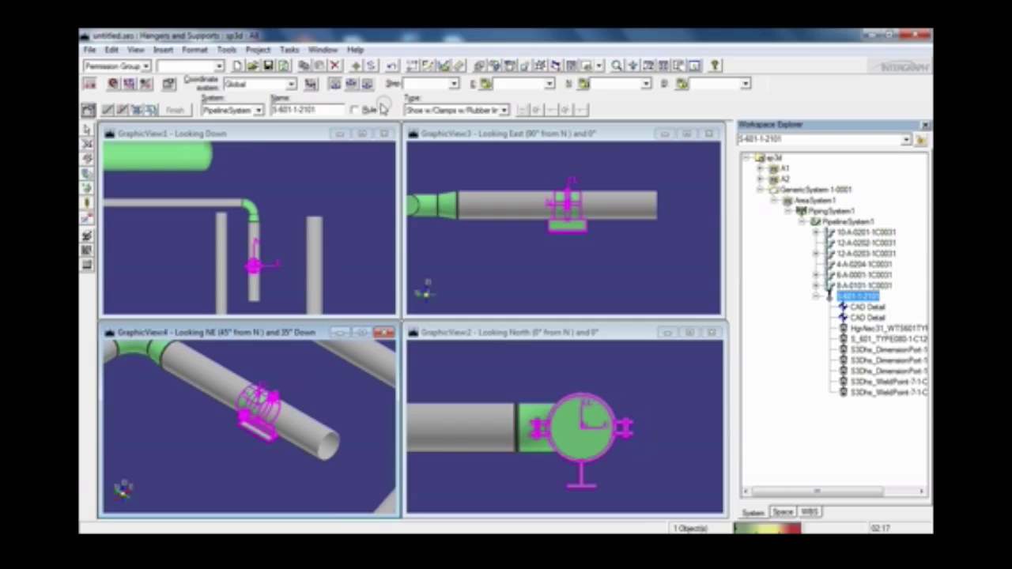
# - Zoom in on the shoe in the Looking East view and measure the length of its base plate
pyautogui.click(648, 65)
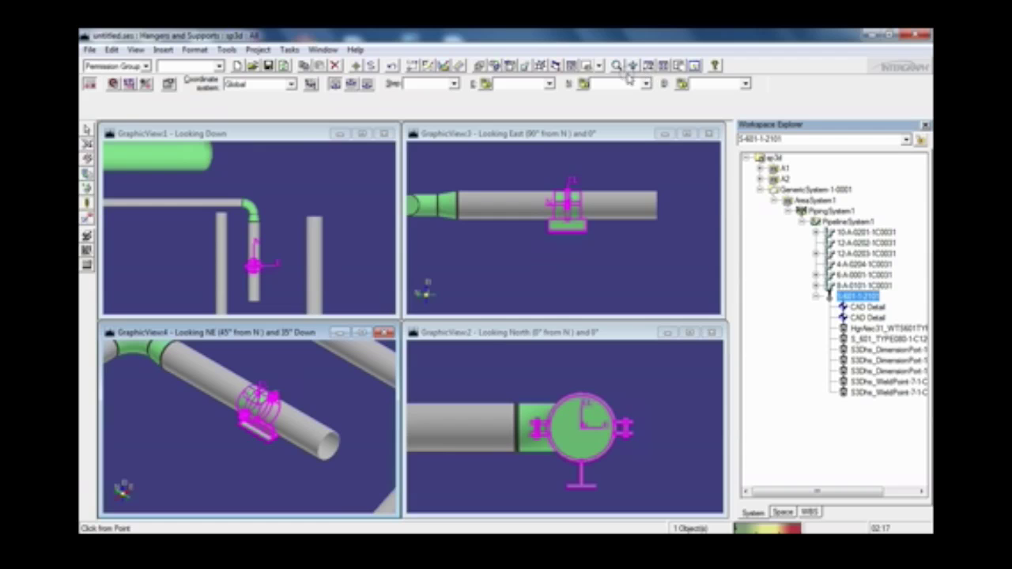
pyautogui.click(648, 66)
pyautogui.click(535, 210)
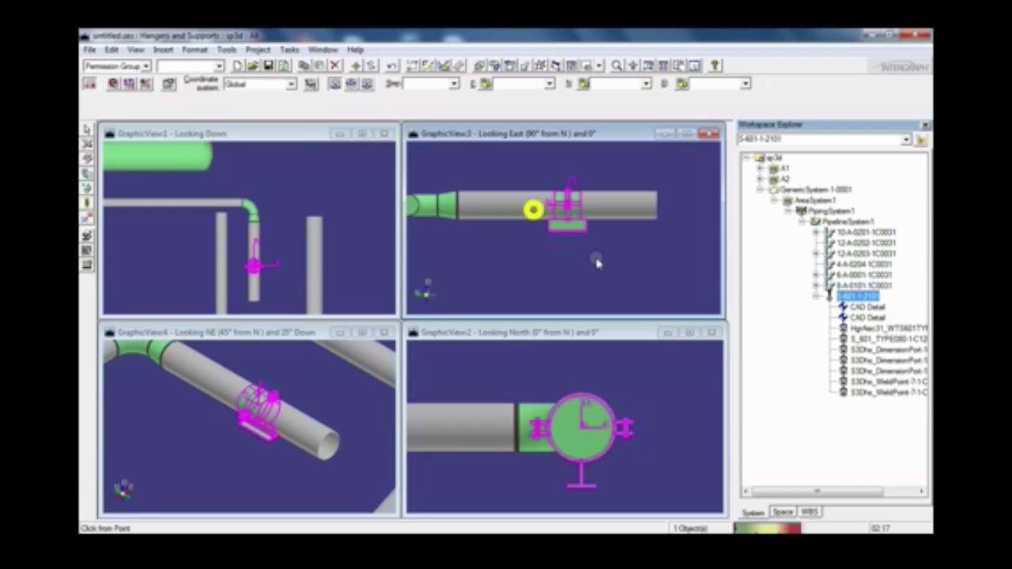
pyautogui.click(599, 263)
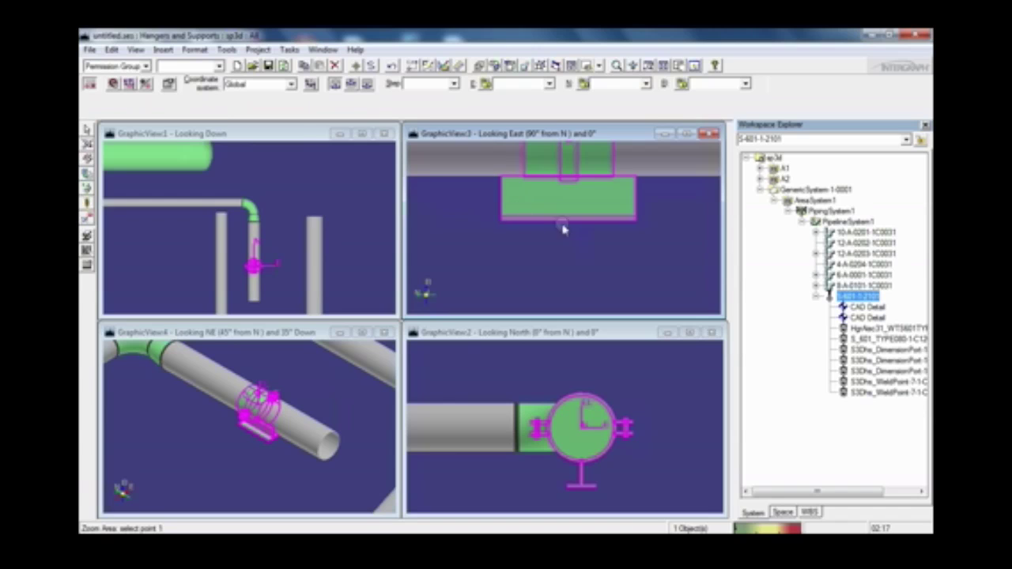
pyautogui.click(674, 66)
pyautogui.moveTo(599, 181); pyautogui.dragTo(581, 229)
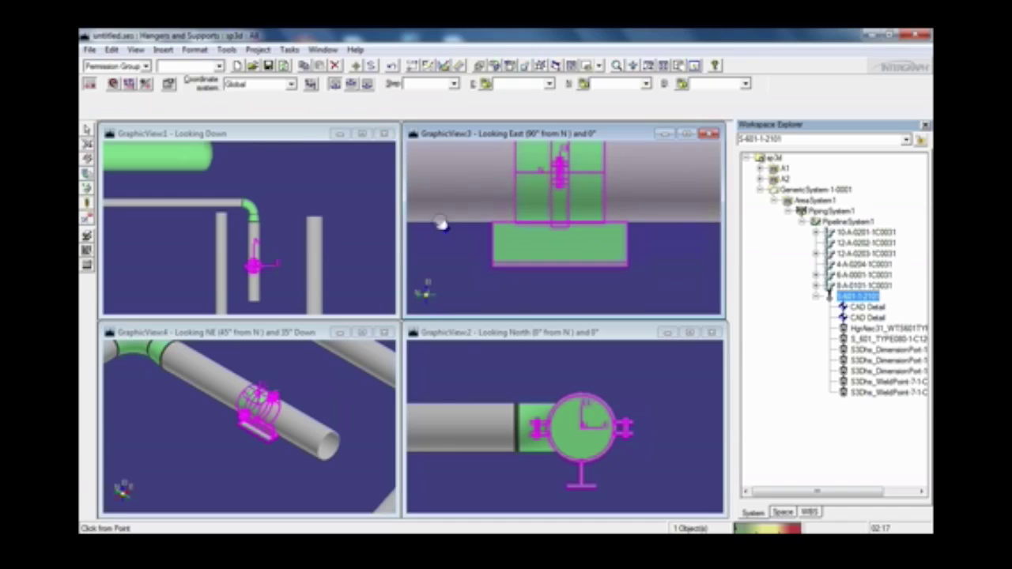
pyautogui.rightClick(452, 251)
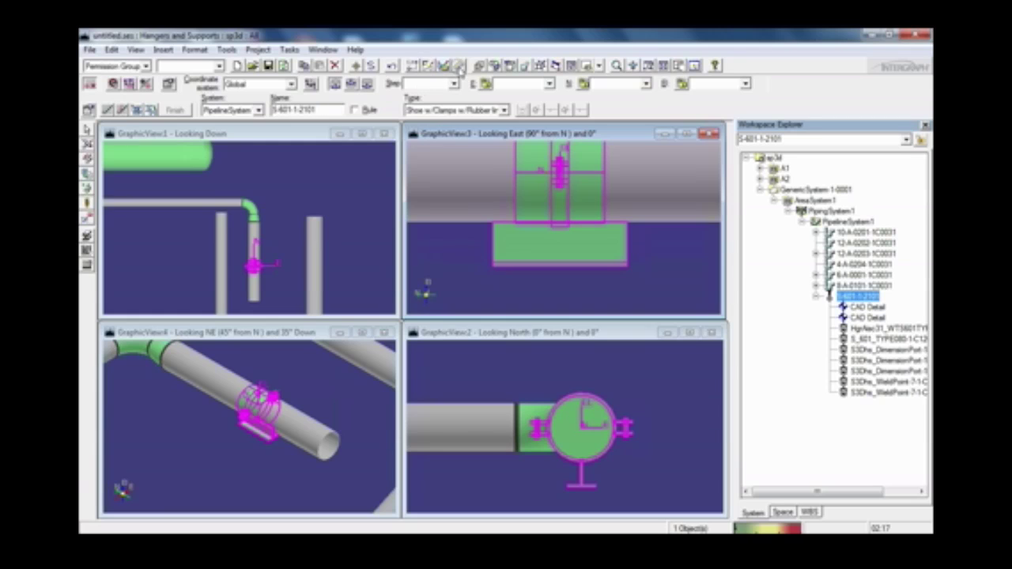
pyautogui.hotkey('ctrl', 'm')
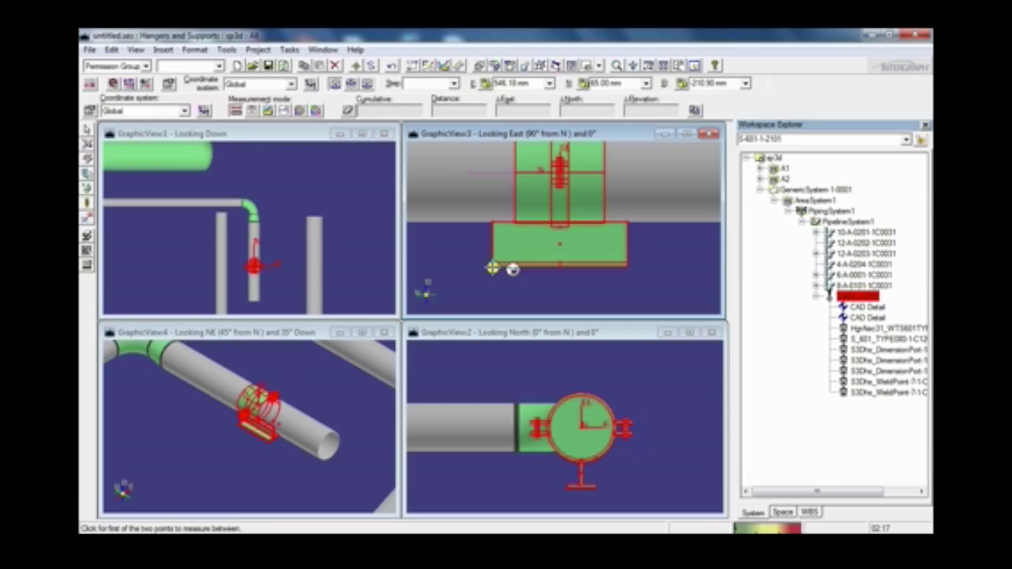
pyautogui.click(492, 266)
pyautogui.click(627, 269)
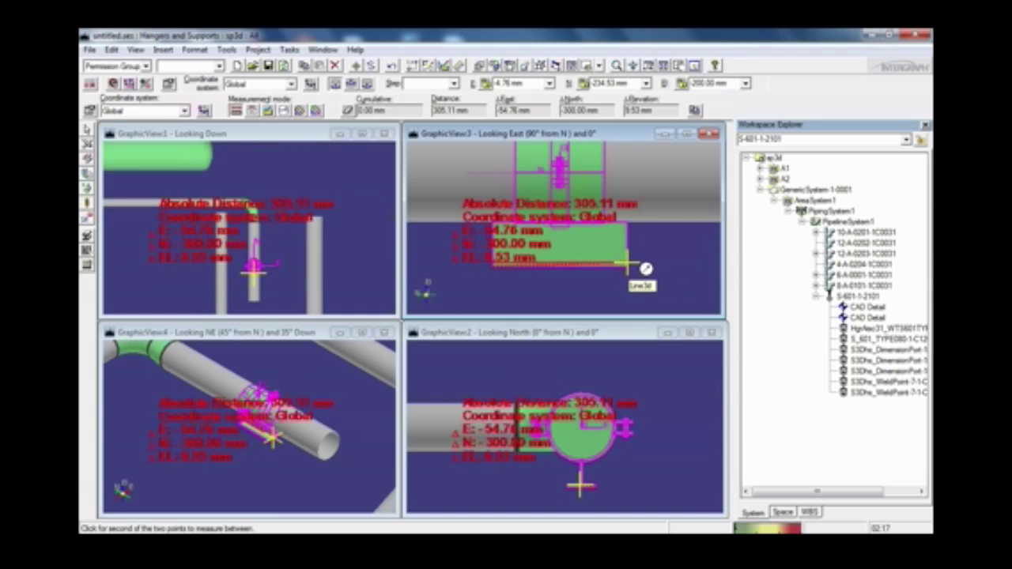
# - Compare the measured shoe length with the L column of the drawing's item table, and end the measurement
pyautogui.hotkey('alt', 'Tab')
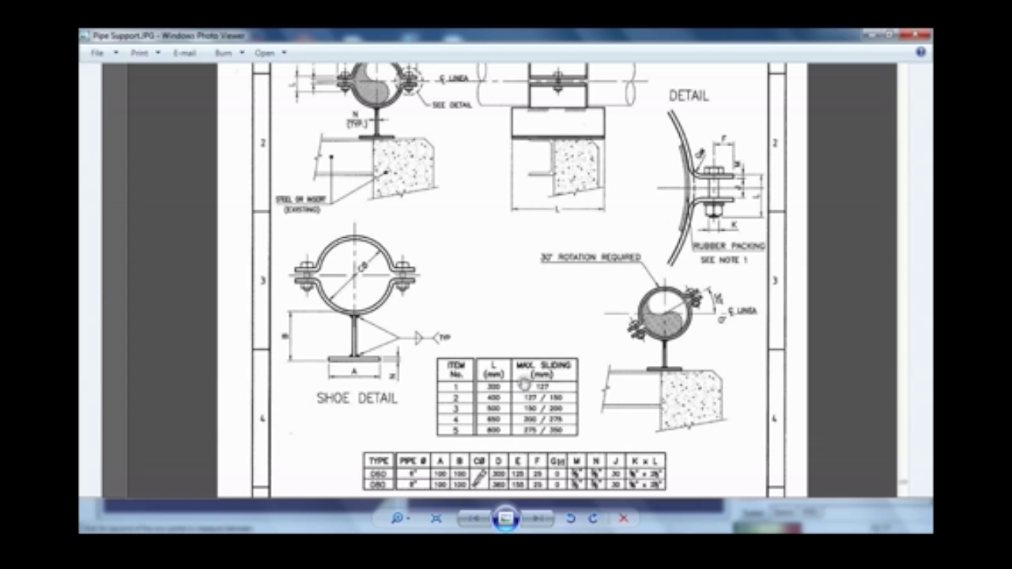
pyautogui.click(870, 35)
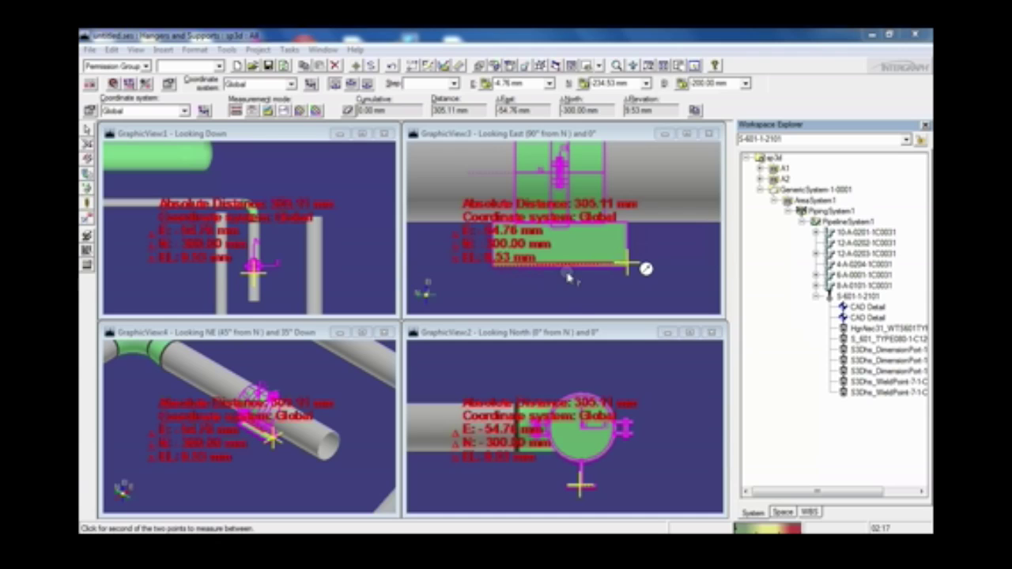
pyautogui.press('Escape')
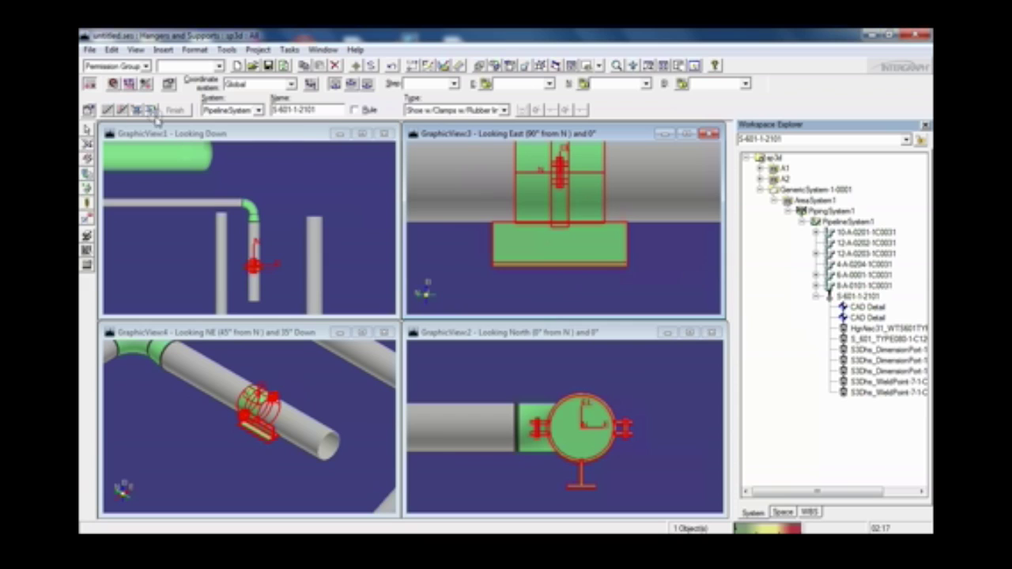
# - Reopen the support's properties, consult the drawing's item table, and return to the ITEMNO property in the Standard category
pyautogui.click(87, 113)
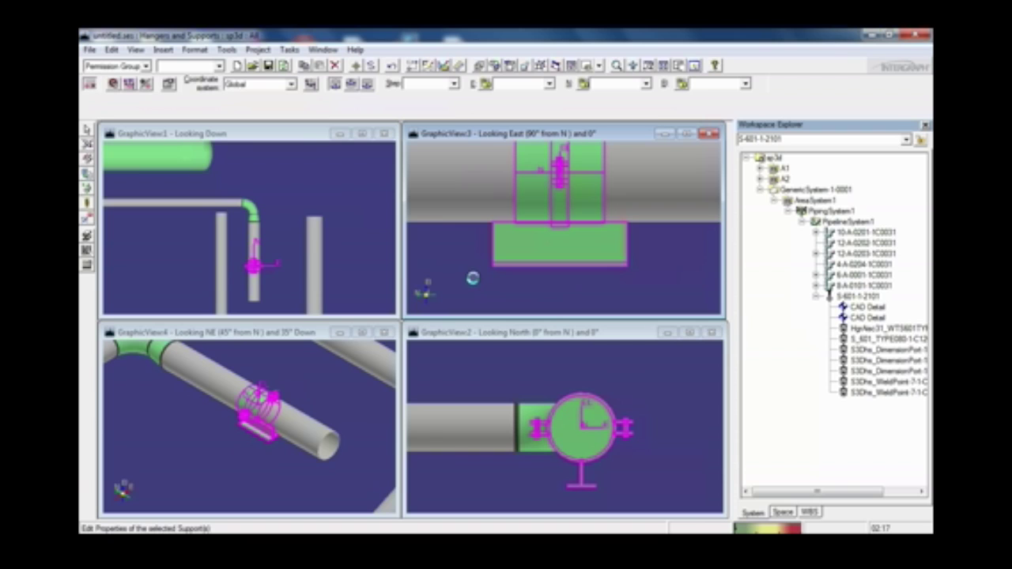
pyautogui.hotkey('alt', 'Tab')
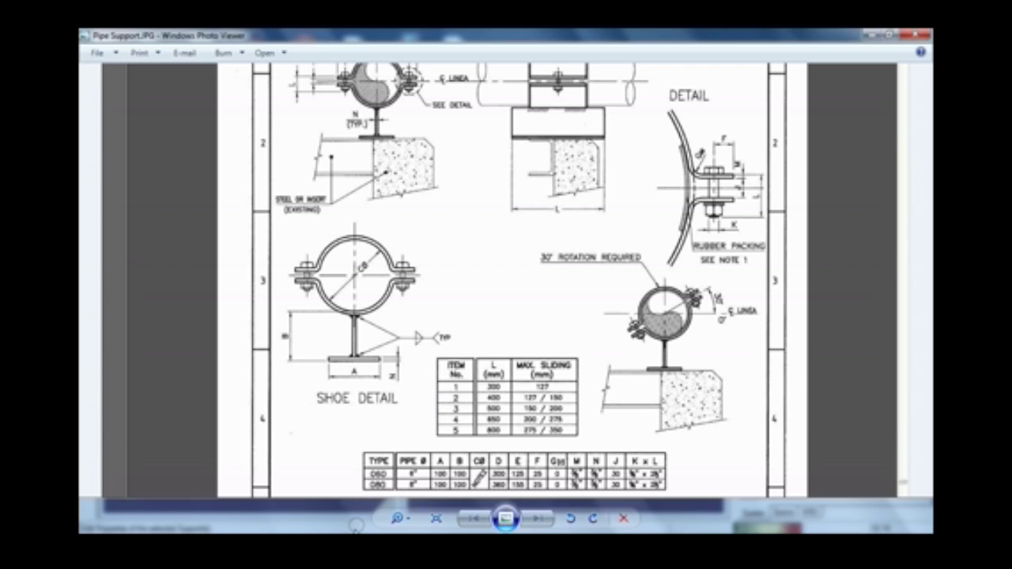
pyautogui.hotkey('alt', 'Tab')
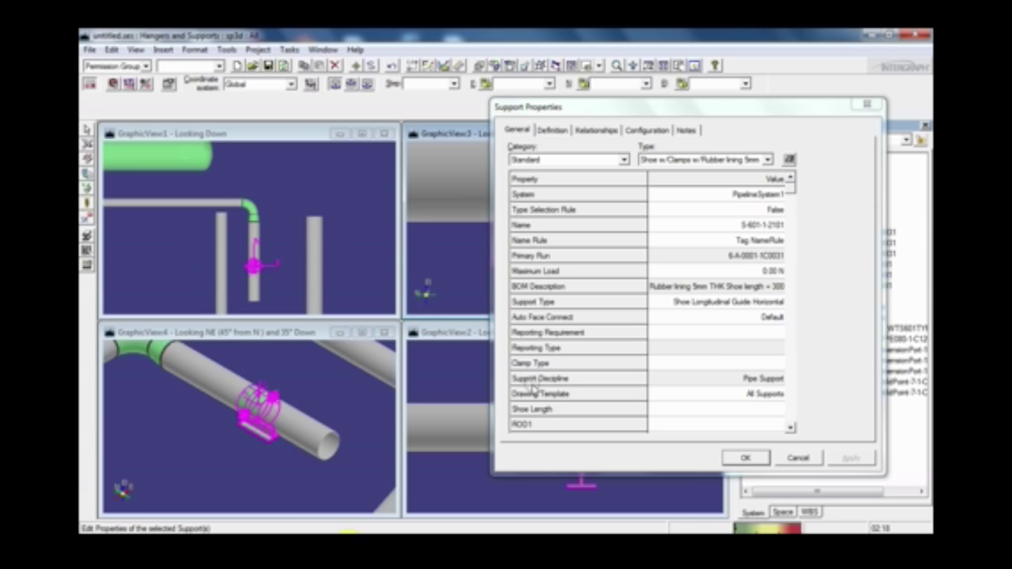
pyautogui.doubleClick(790, 427)
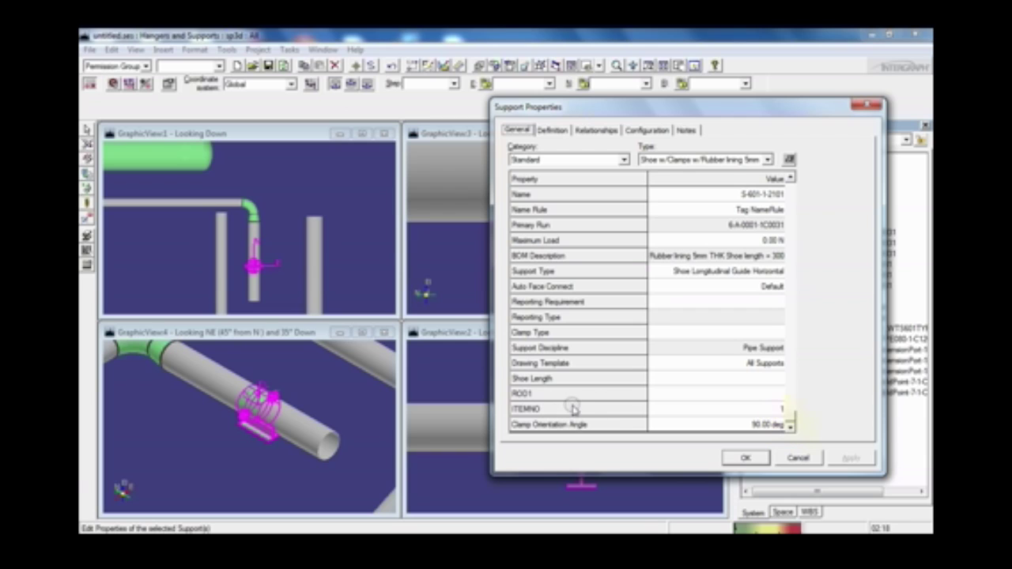
# - Review the available ITEMNO options and the Clamp Orientation Angle without changing either one
pyautogui.click(767, 410)
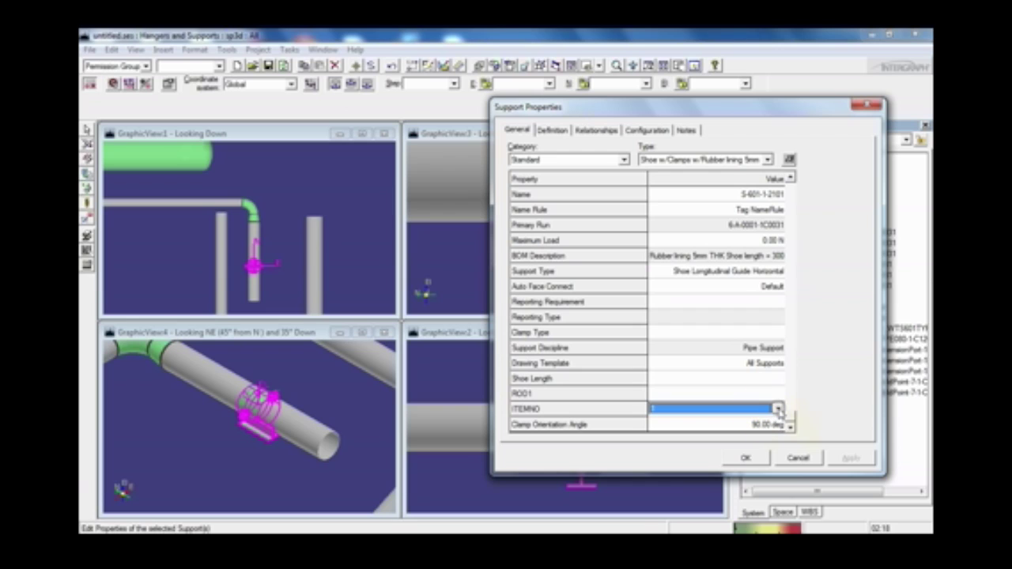
pyautogui.click(778, 409)
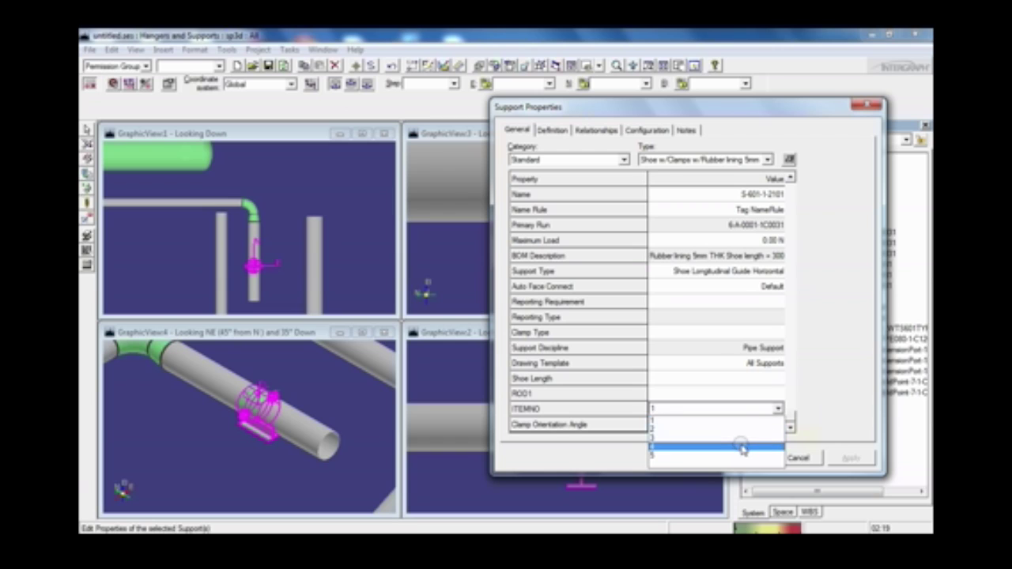
pyautogui.click(790, 114)
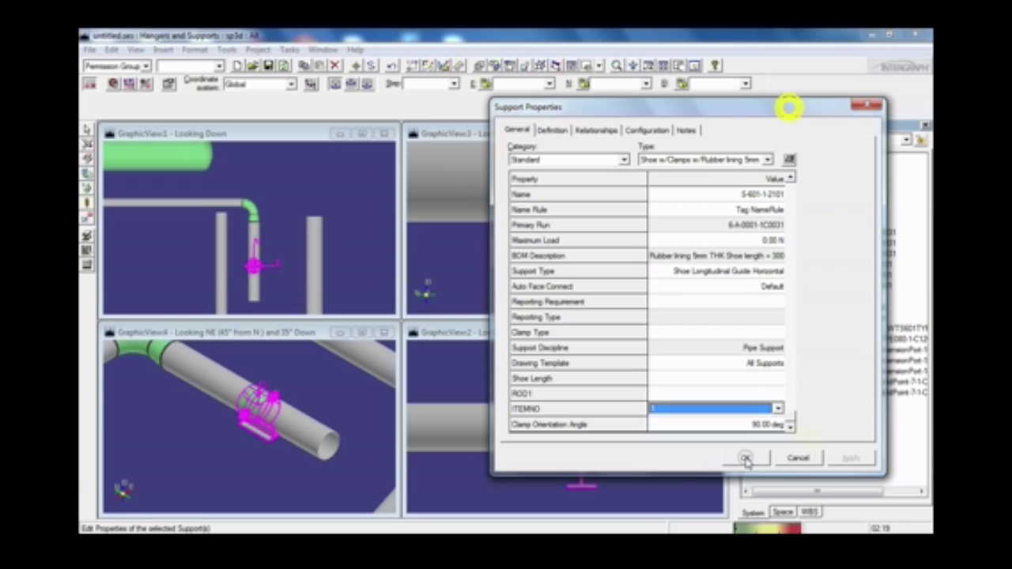
pyautogui.click(743, 427)
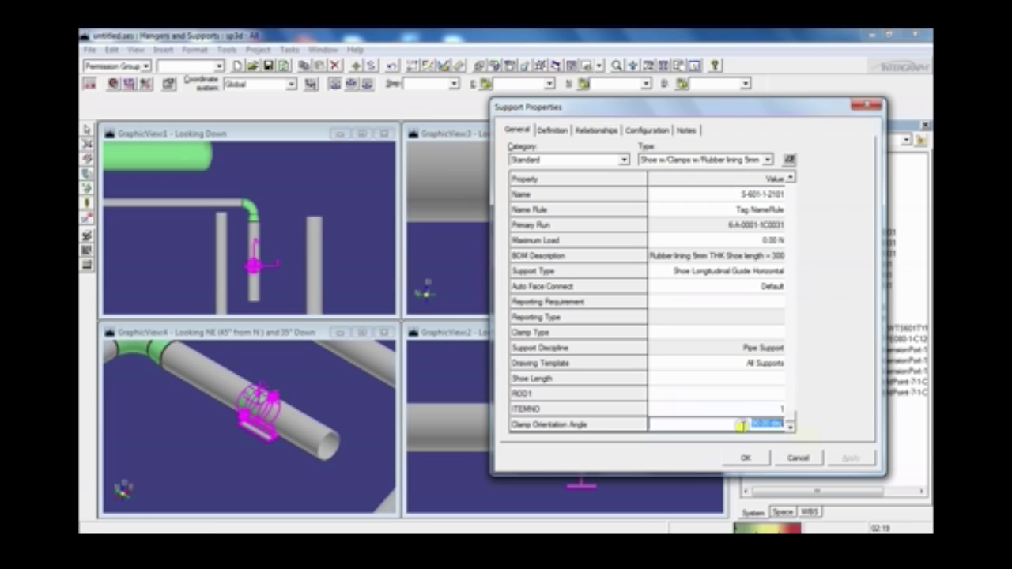
pyautogui.click(745, 424)
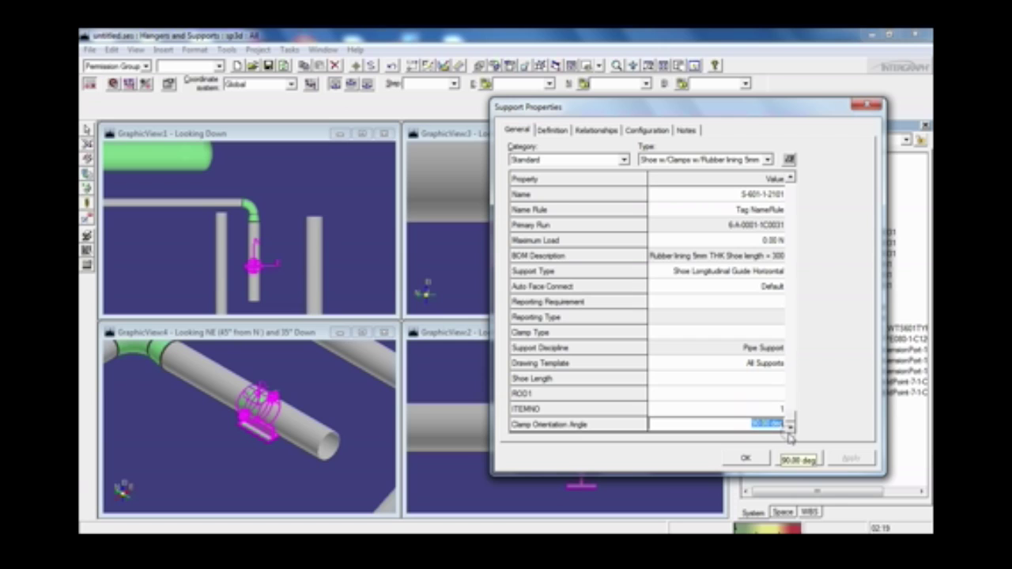
# - Set the support's ITEMNO to 2, apply it with the shoe kept in view, and close the properties
pyautogui.click(771, 409)
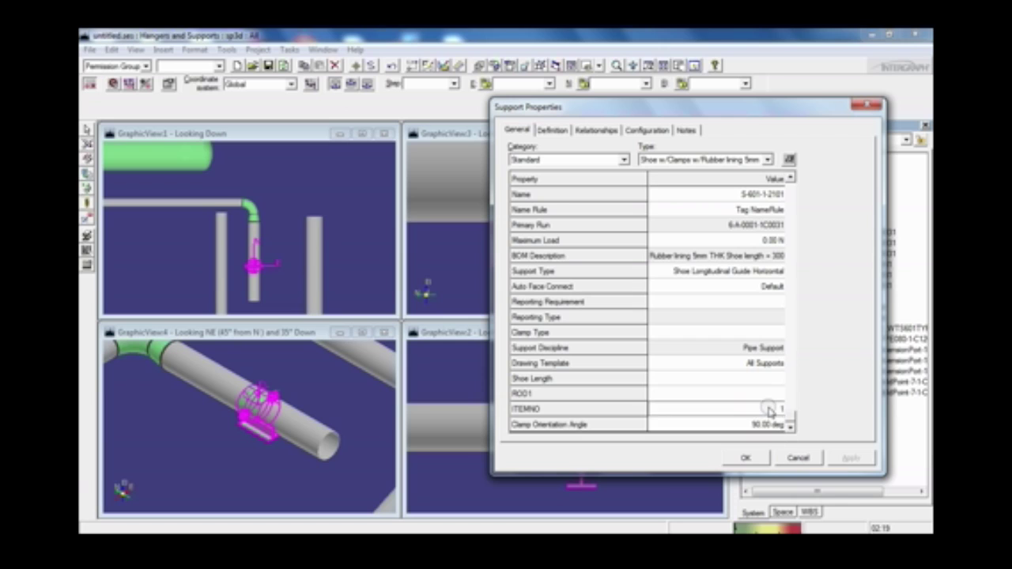
pyautogui.click(773, 409)
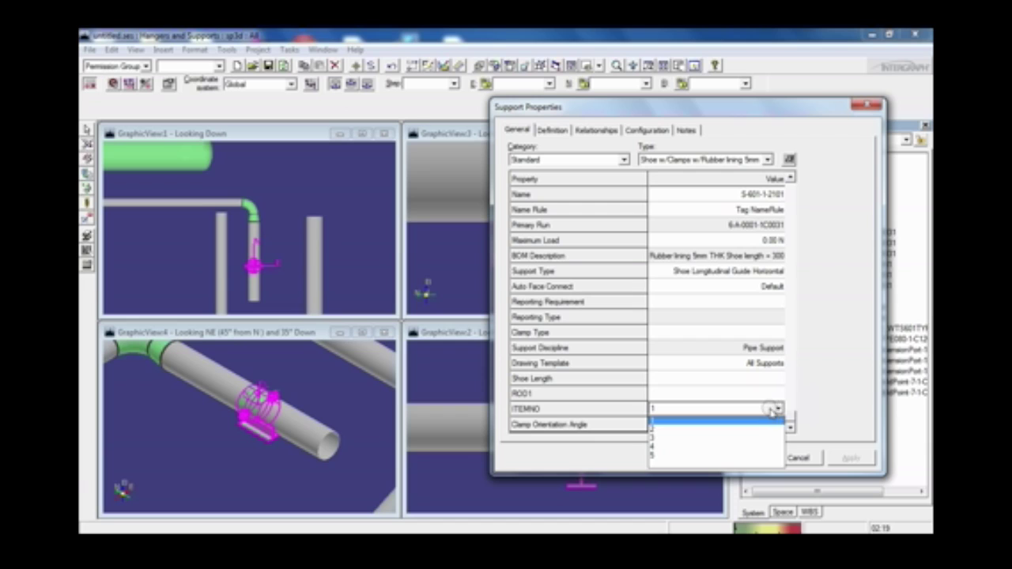
pyautogui.click(721, 431)
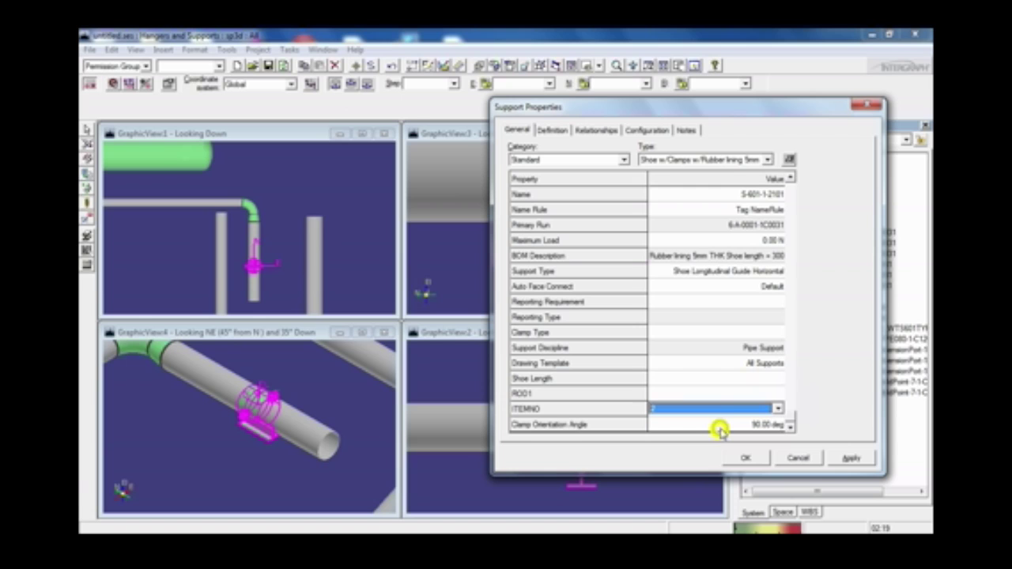
pyautogui.click(847, 462)
pyautogui.moveTo(712, 111); pyautogui.dragTo(295, 82)
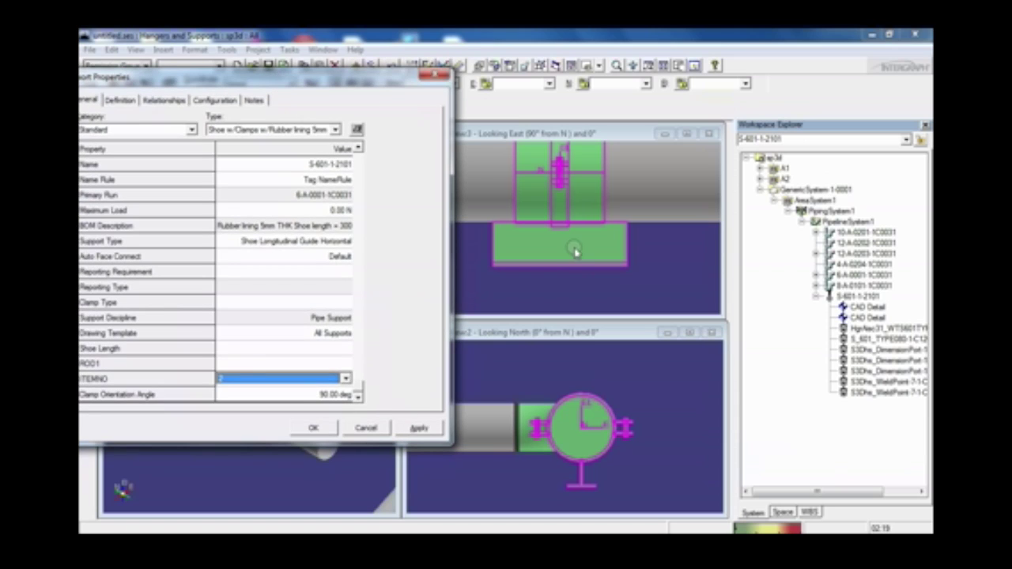
pyautogui.click(418, 428)
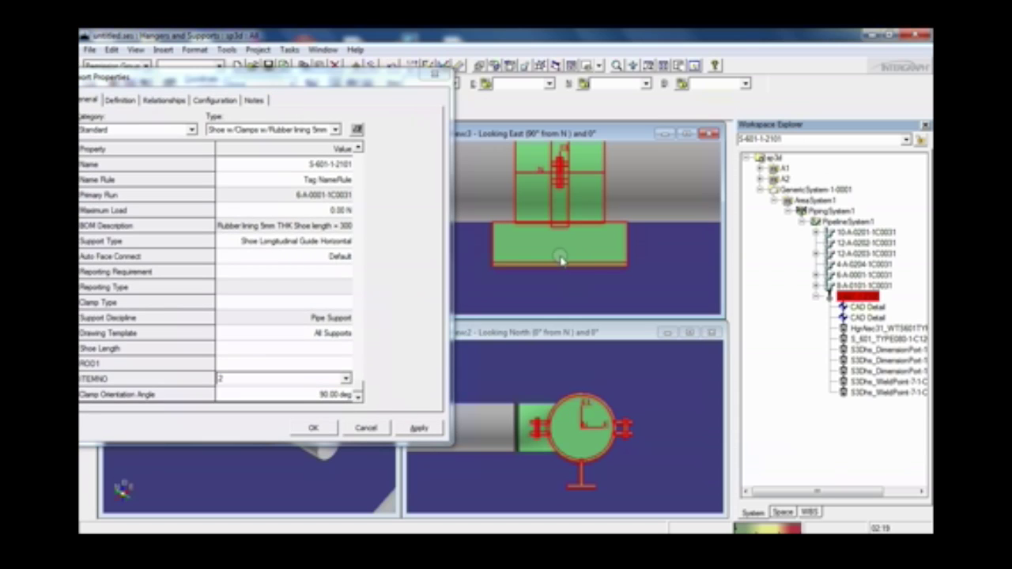
pyautogui.click(419, 429)
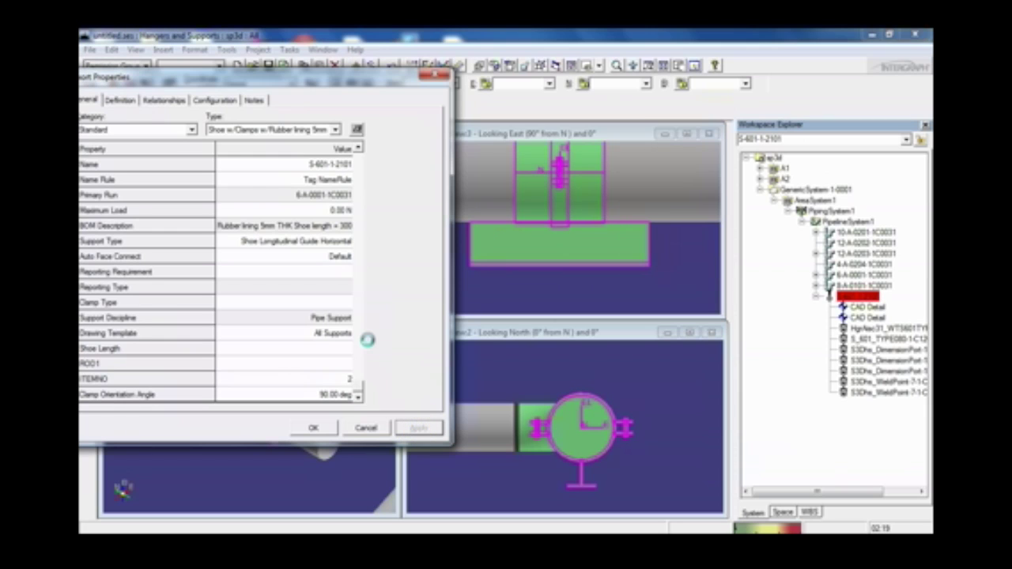
pyautogui.click(510, 247)
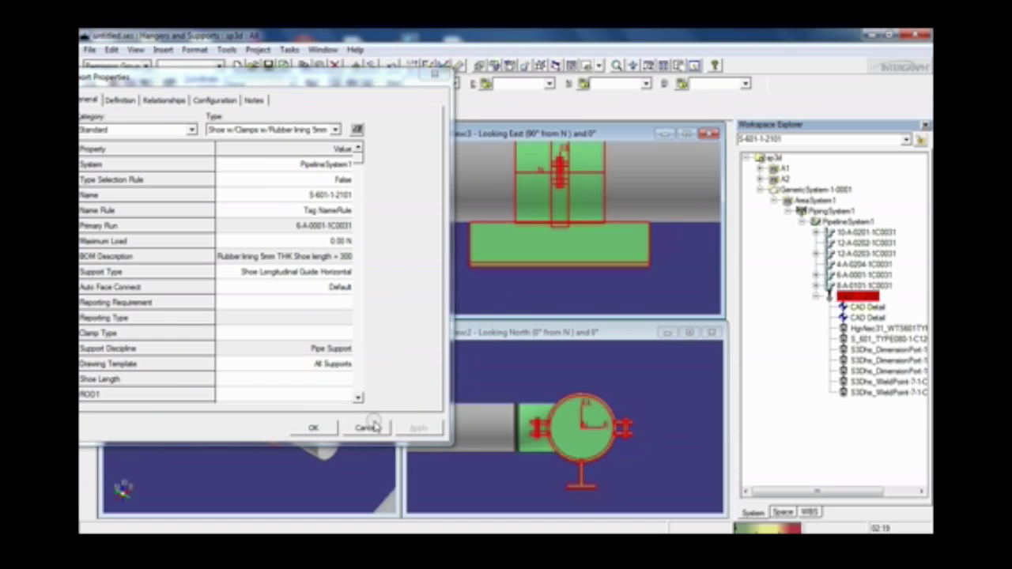
pyautogui.click(315, 428)
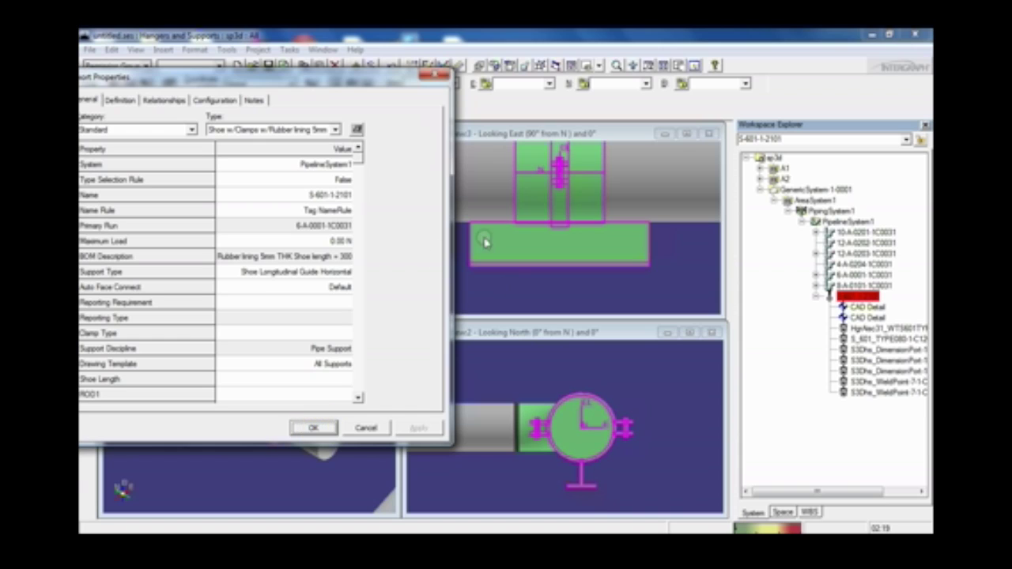
# - Measure the resized shoe's base length from end to end in the Looking East view
pyautogui.click(461, 64)
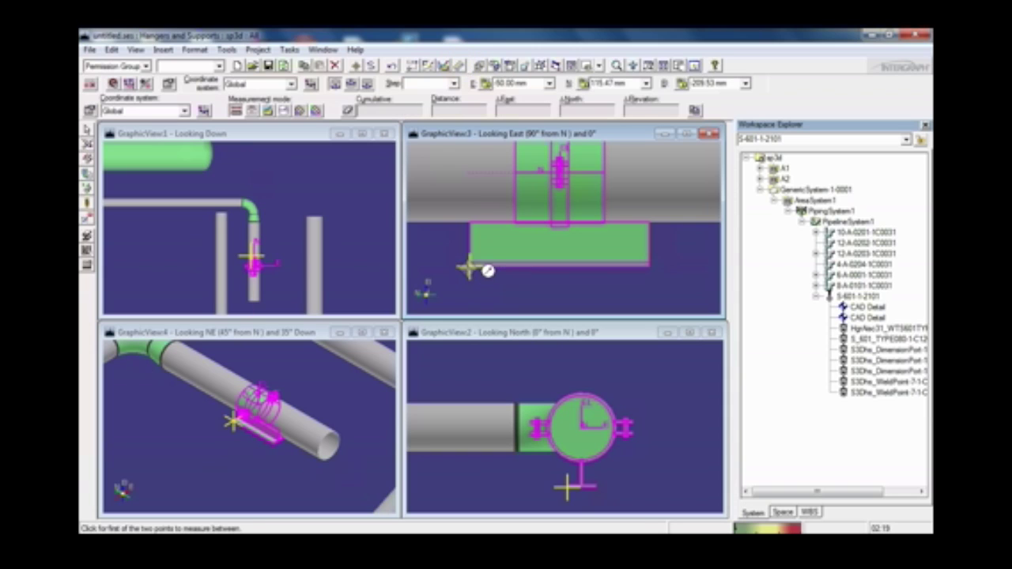
pyautogui.click(469, 269)
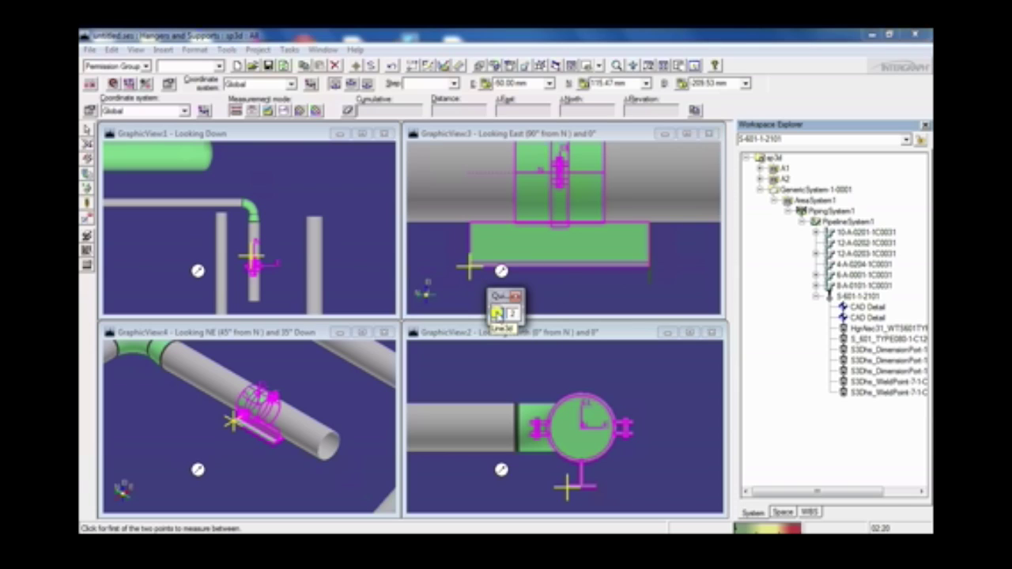
pyautogui.click(495, 312)
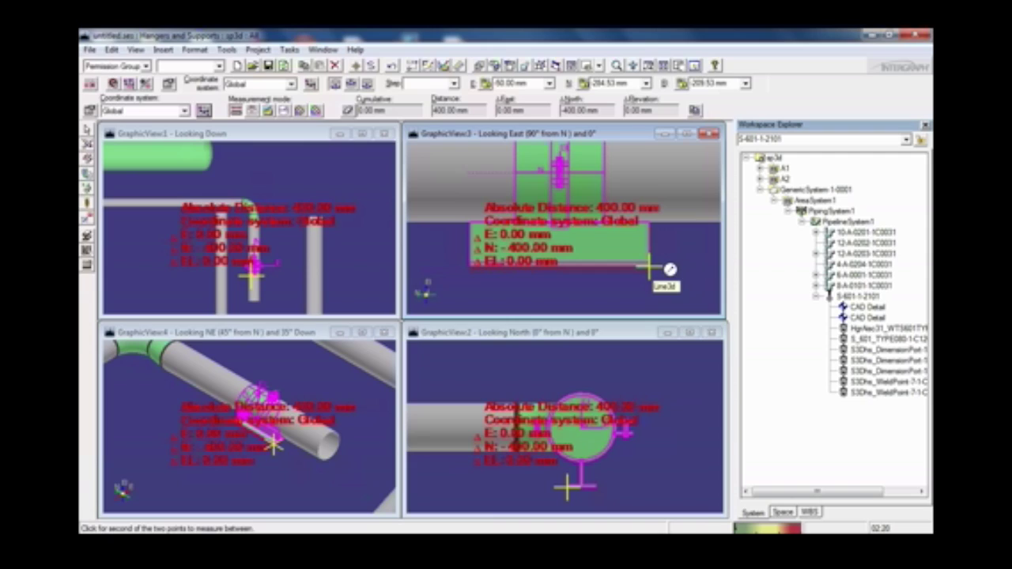
# - Consult the drawing's item table for the shoe length and pick a measuring point on the clamp bolt in the Looking North view
pyautogui.hotkey('alt', 'Tab')
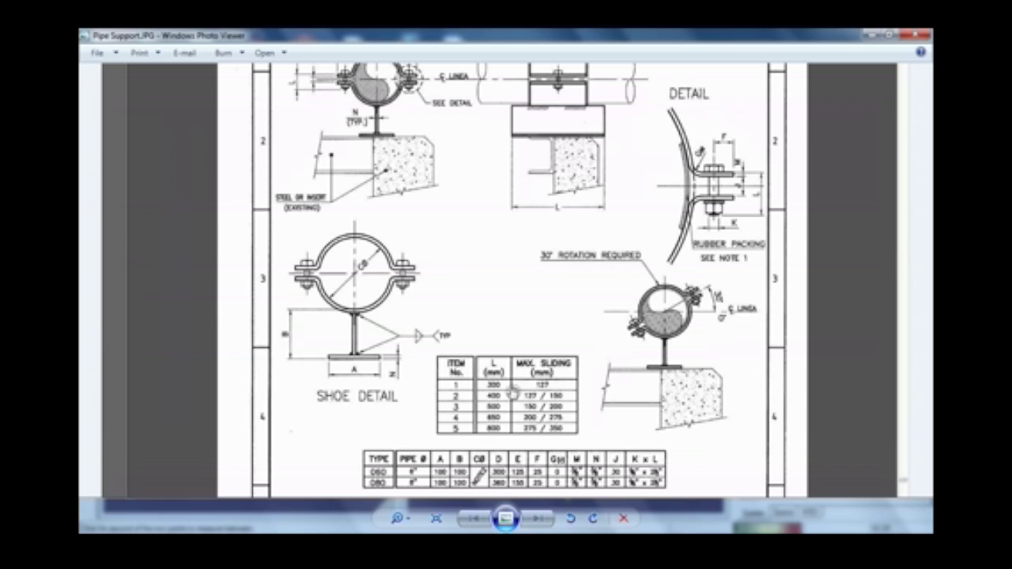
pyautogui.moveTo(569, 155); pyautogui.dragTo(556, 349)
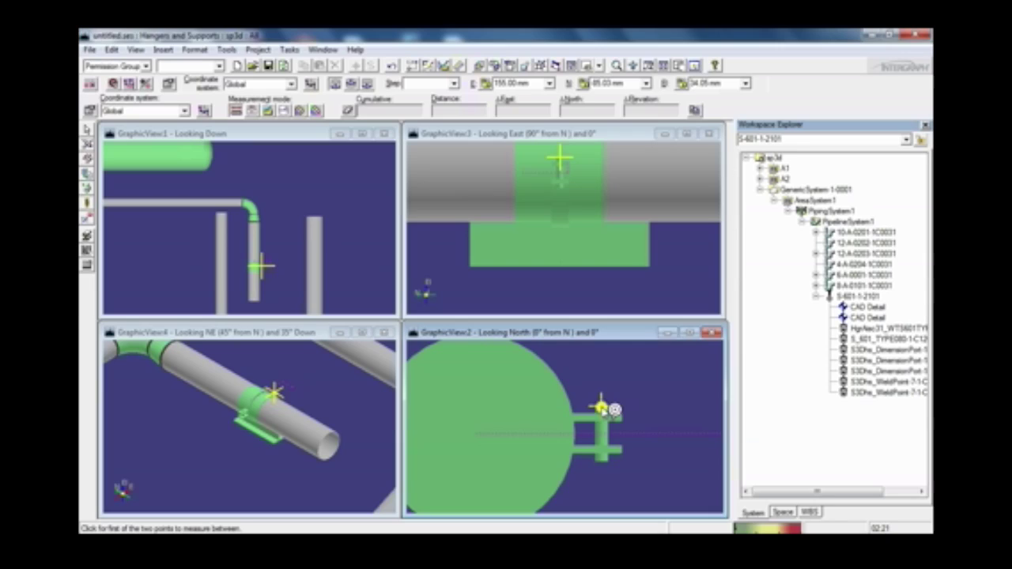
pyautogui.click(601, 407)
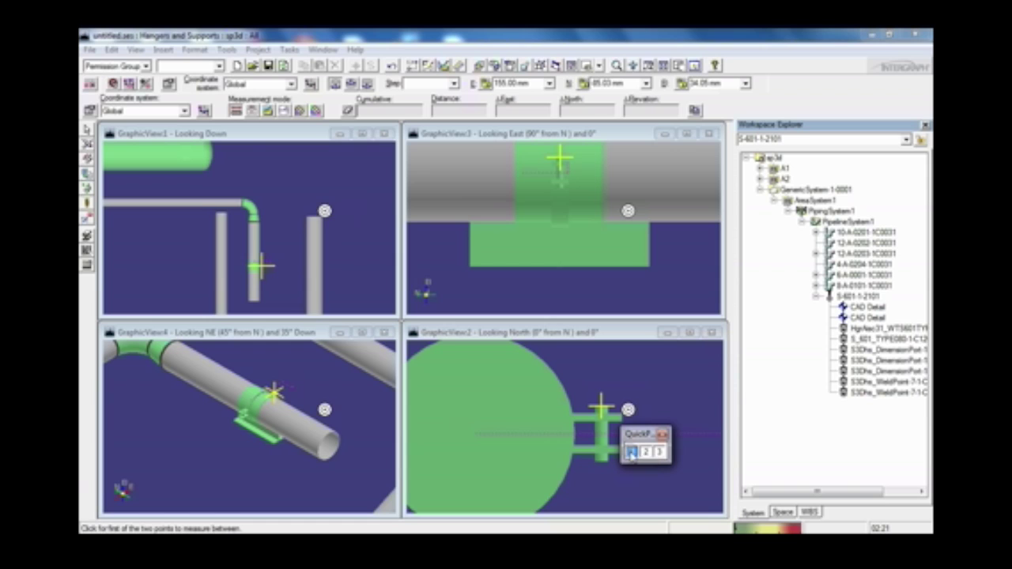
pyautogui.click(631, 451)
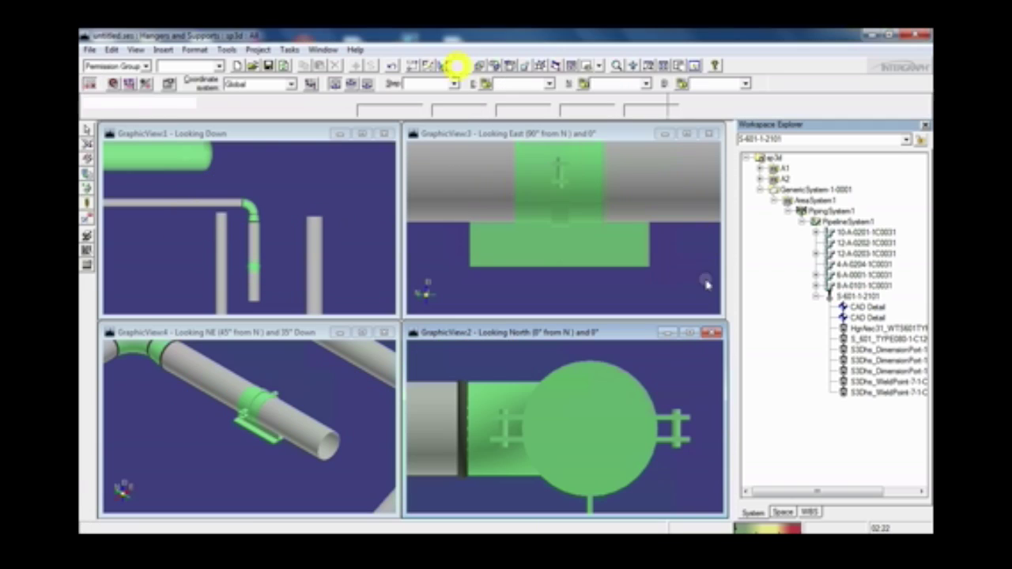
# - Measure the clamp's overall width between its outer ear ends in the Looking North view and end the measurement
pyautogui.click(693, 435)
pyautogui.click(667, 388)
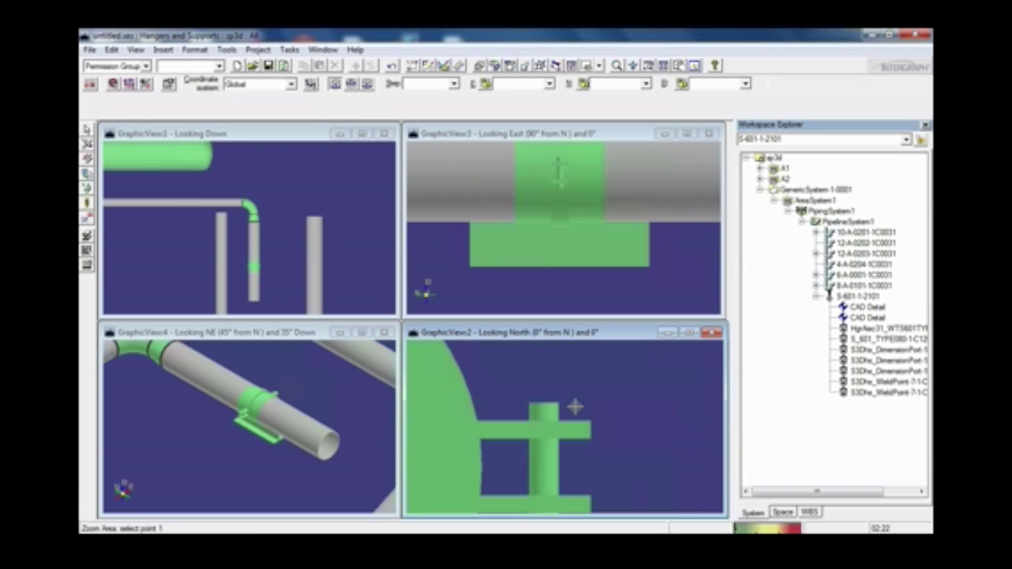
pyautogui.click(591, 420)
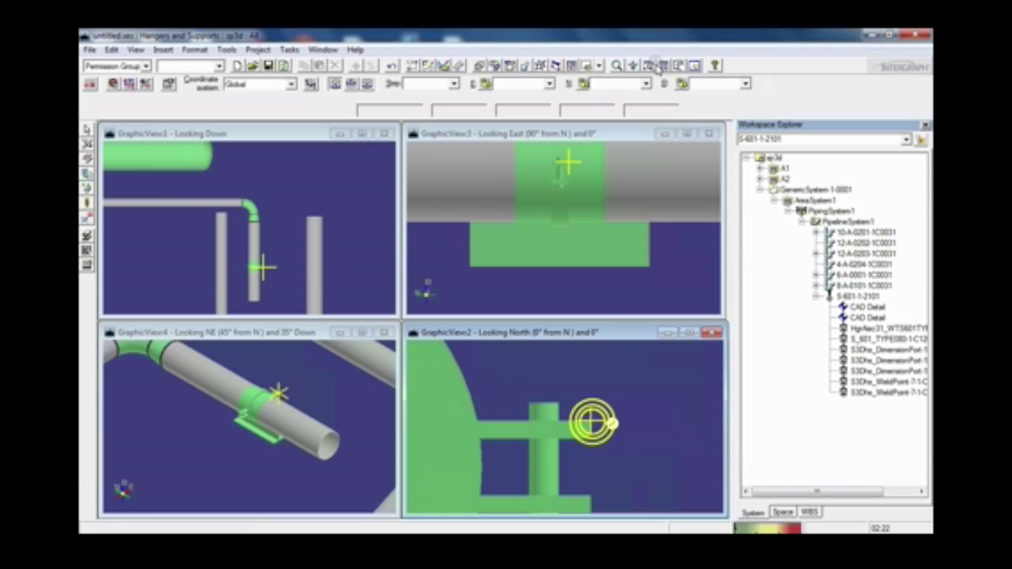
pyautogui.moveTo(451, 385); pyautogui.dragTo(509, 420, button='middle')
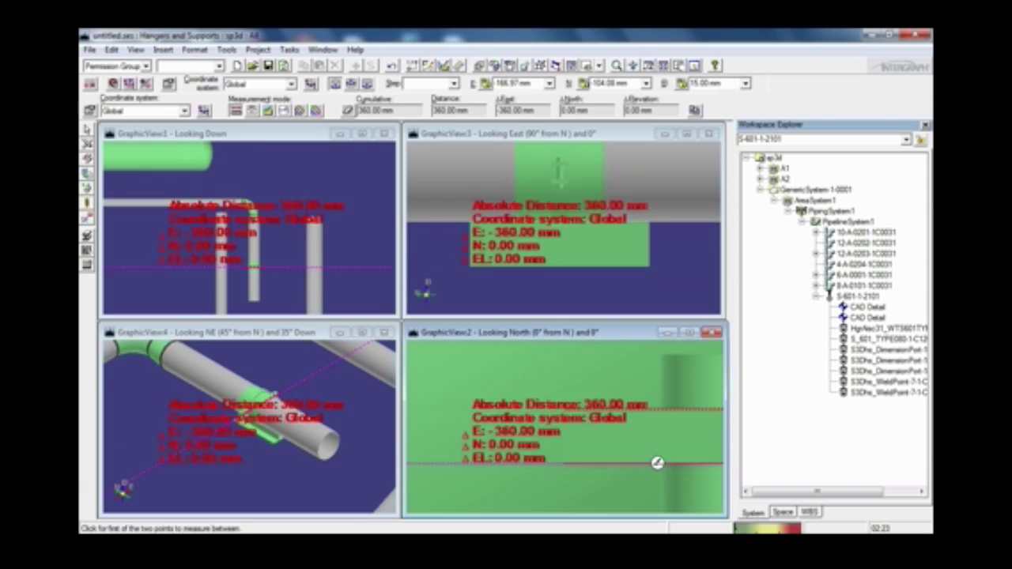
pyautogui.press('Escape')
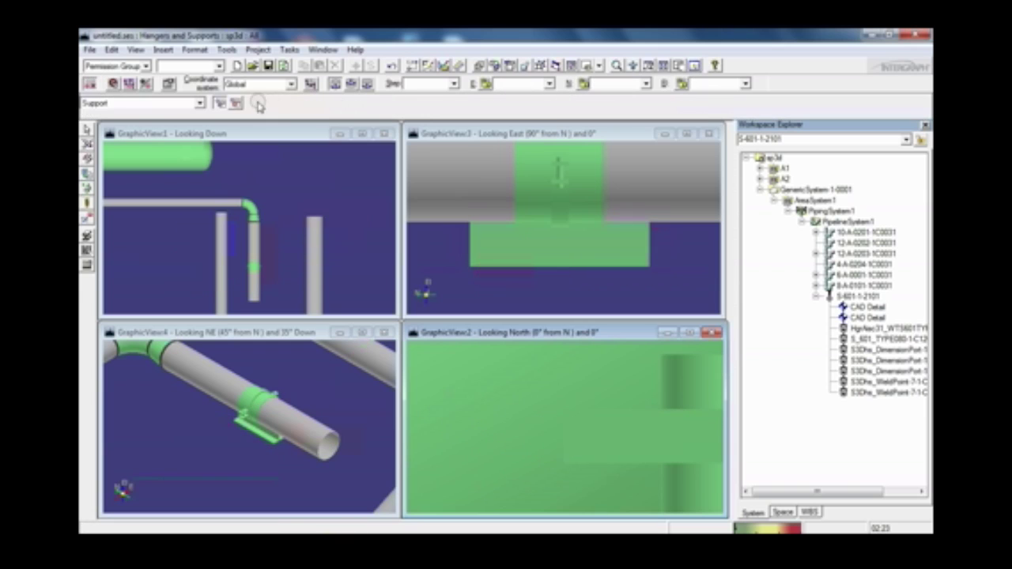
# - Bring the surrounding piping back into the Looking NE and Looking North views and switch to the Piping task
pyautogui.click(87, 203)
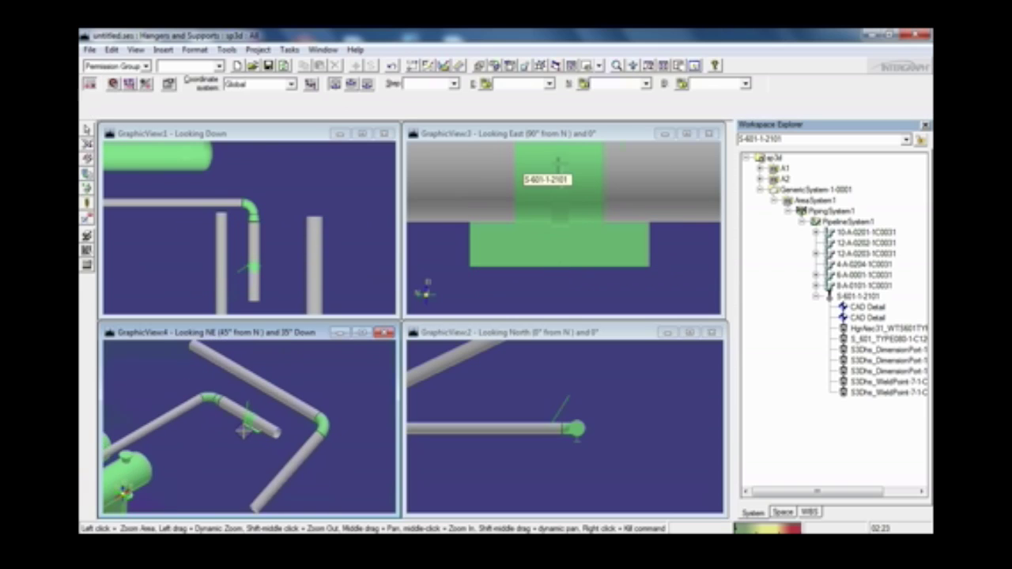
pyautogui.click(617, 65)
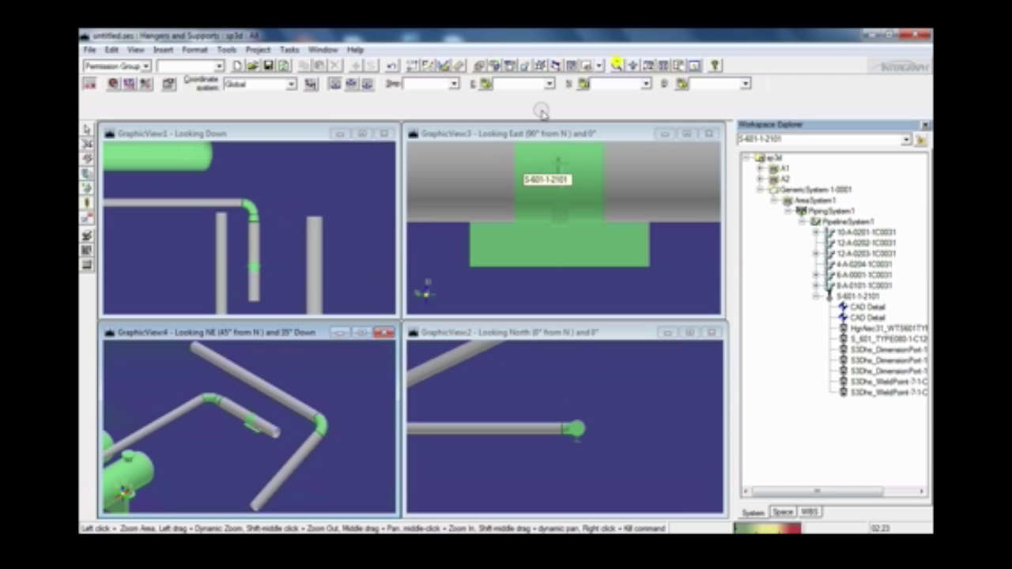
pyautogui.rightClick(267, 233)
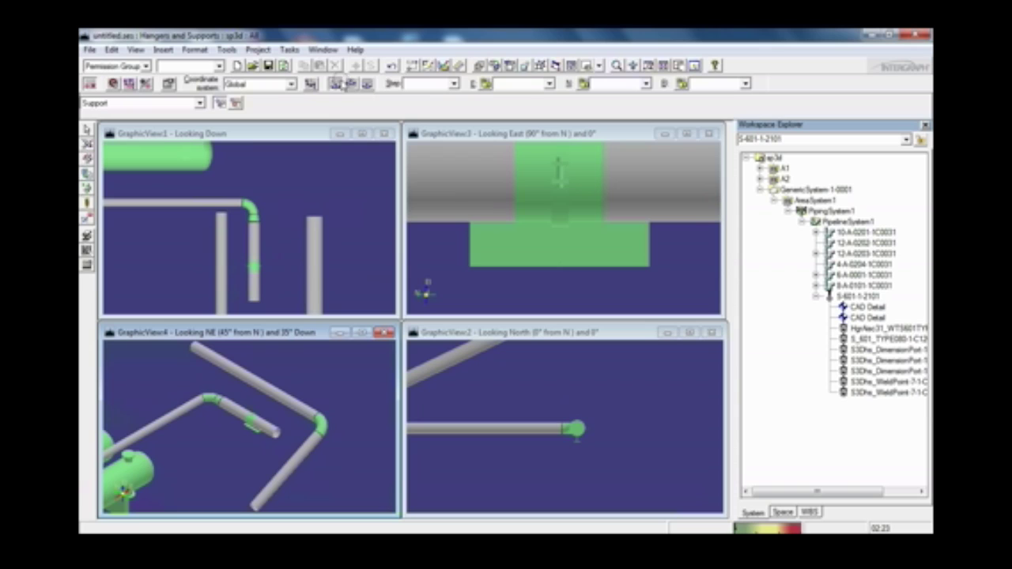
pyautogui.click(324, 49)
pyautogui.moveTo(290, 49)
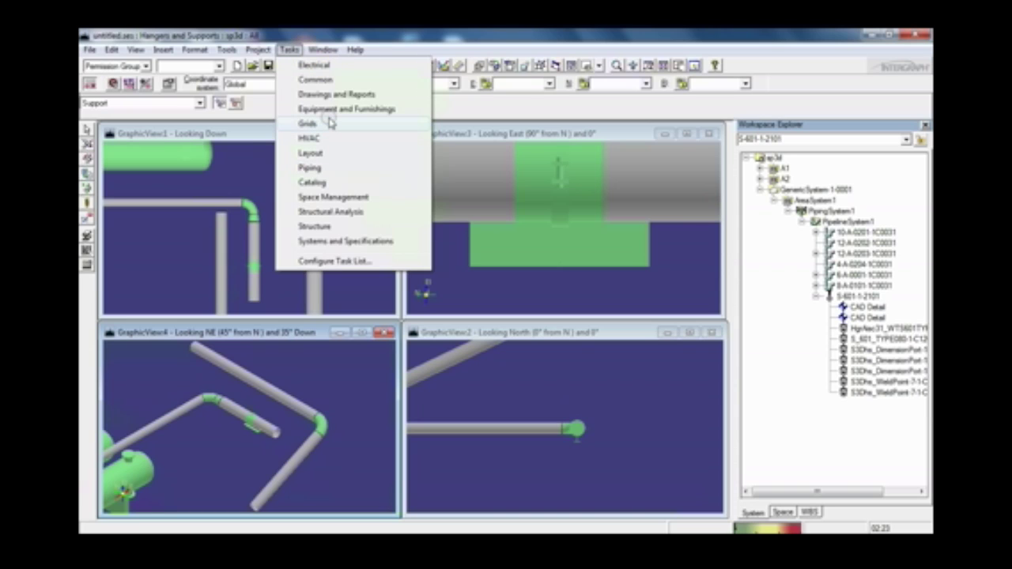
pyautogui.click(326, 169)
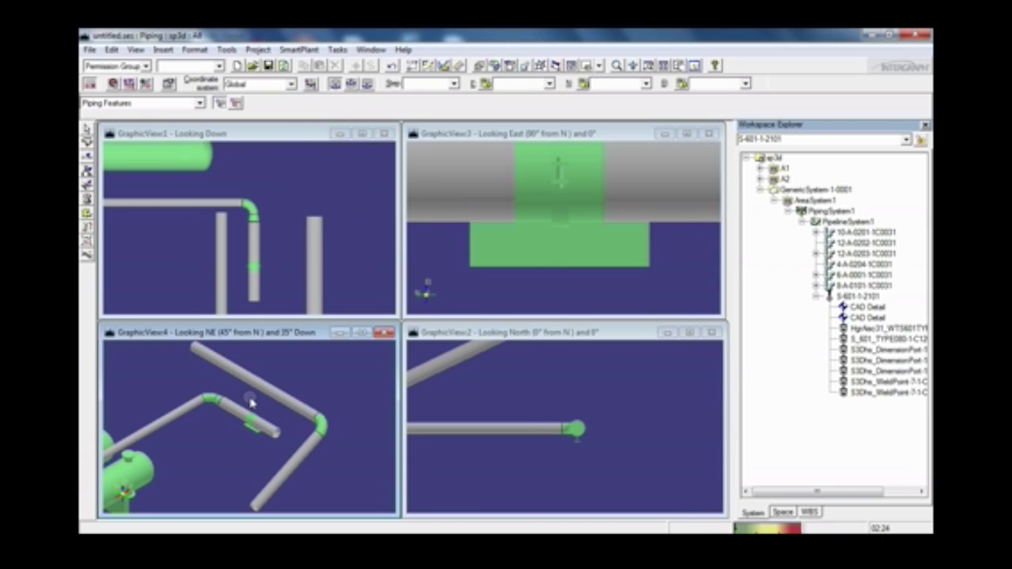
# - Set the nominal diameter of the straight pipe carrying the support to 6 in, apply it, and close the pipe's properties
pyautogui.click(237, 409)
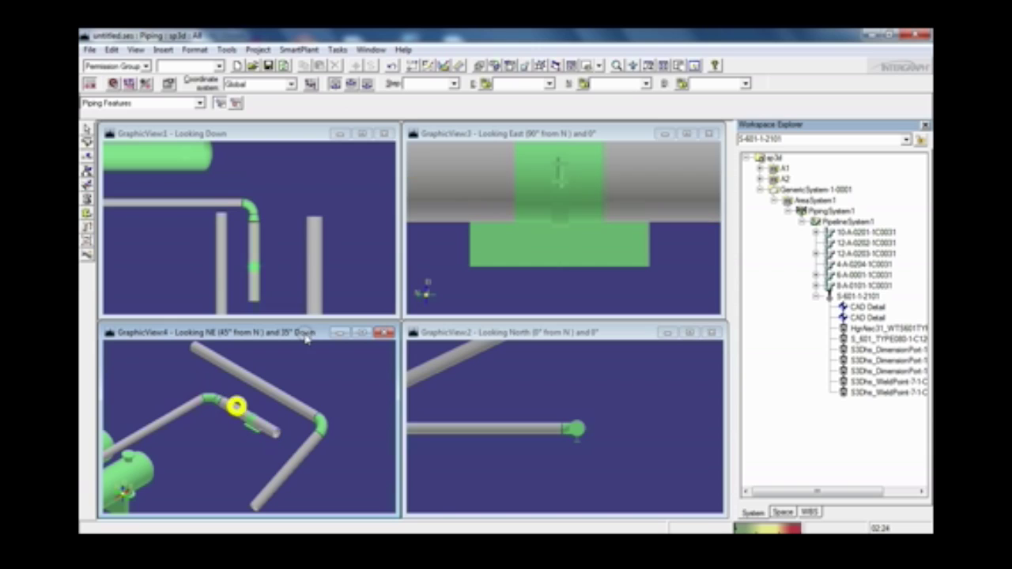
pyautogui.click(238, 408)
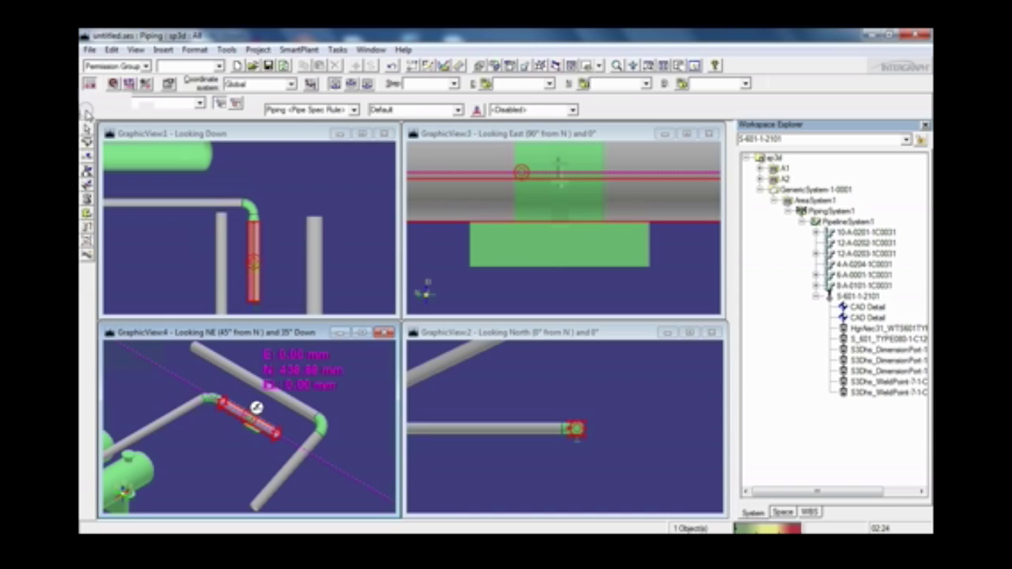
pyautogui.click(89, 111)
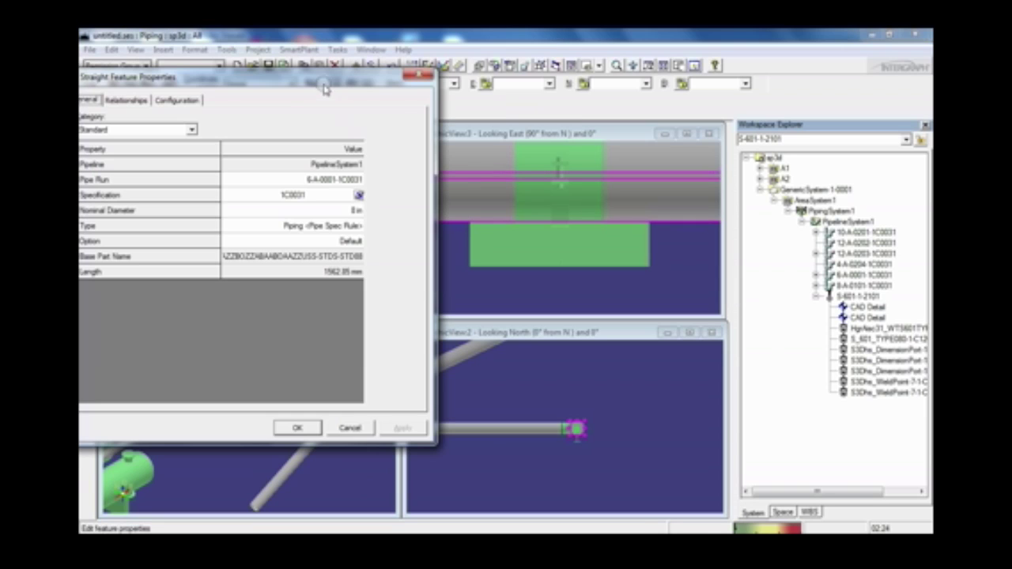
pyautogui.moveTo(317, 71); pyautogui.dragTo(742, 147)
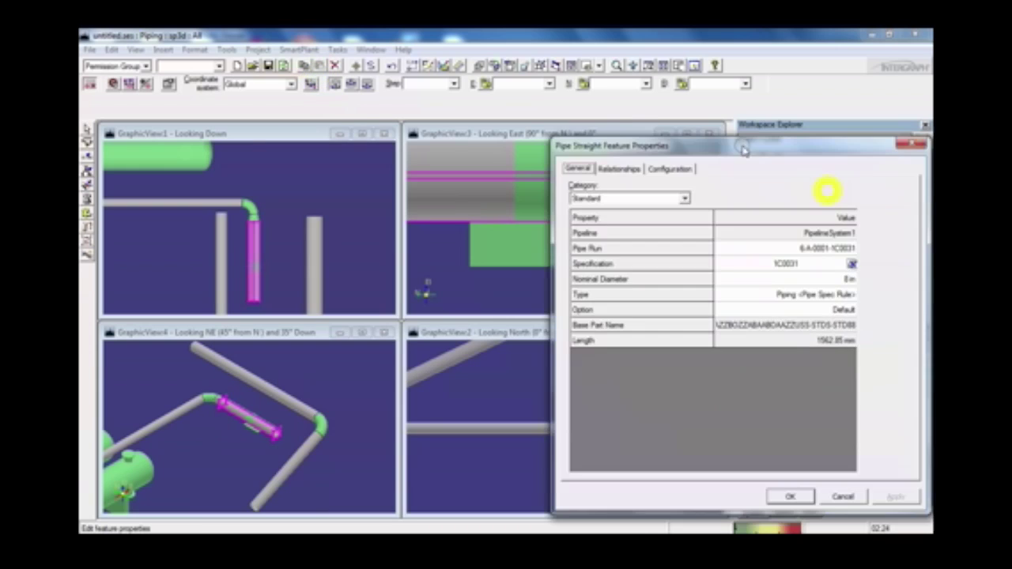
pyautogui.click(844, 280)
pyautogui.click(849, 279)
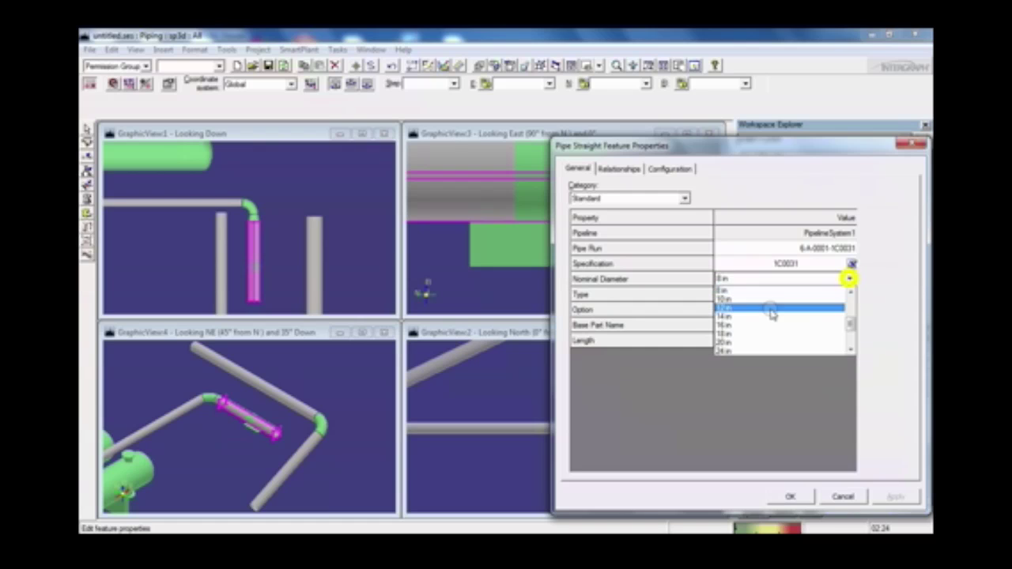
pyautogui.click(850, 291)
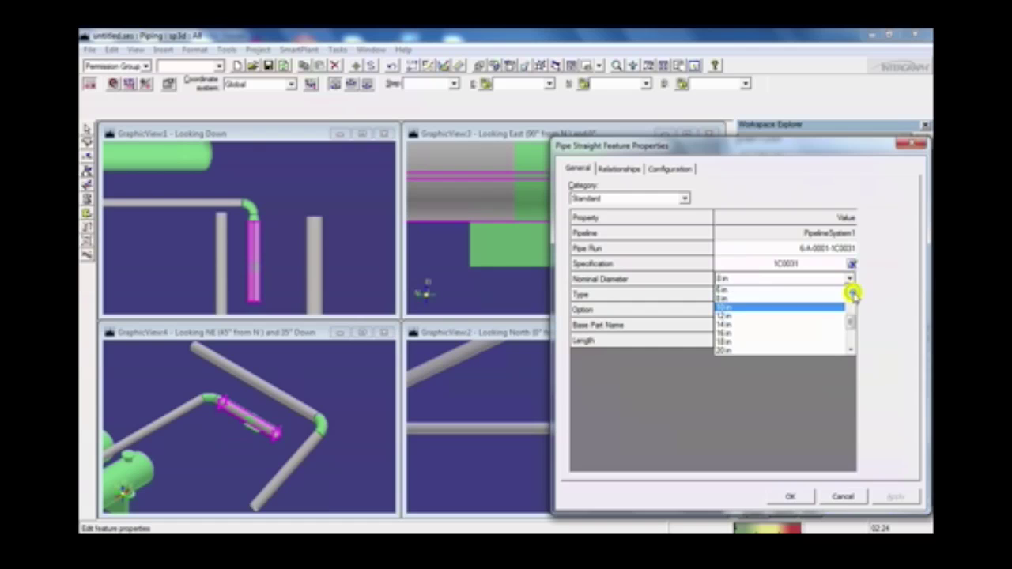
pyautogui.click(738, 293)
pyautogui.click(894, 497)
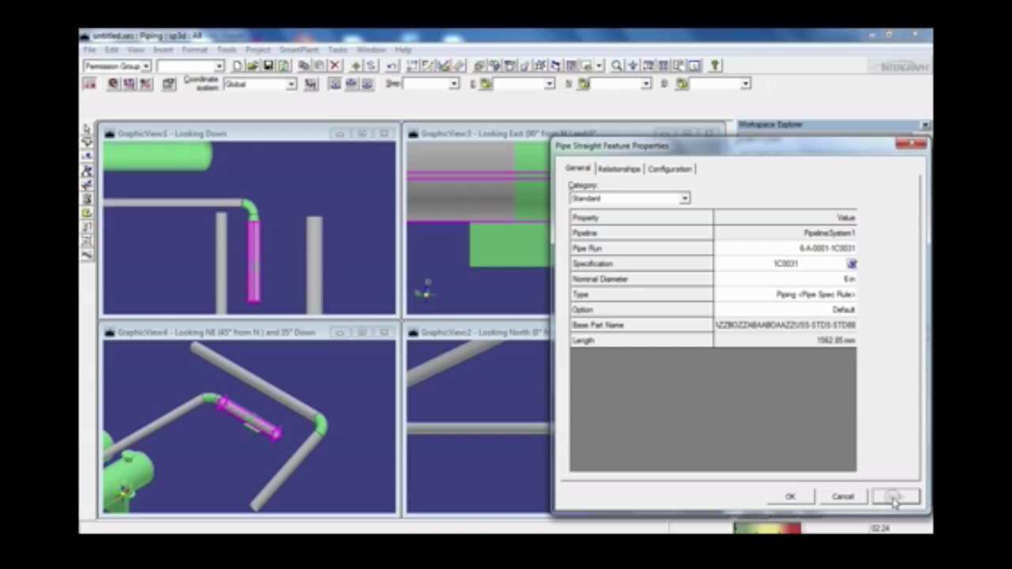
pyautogui.click(790, 497)
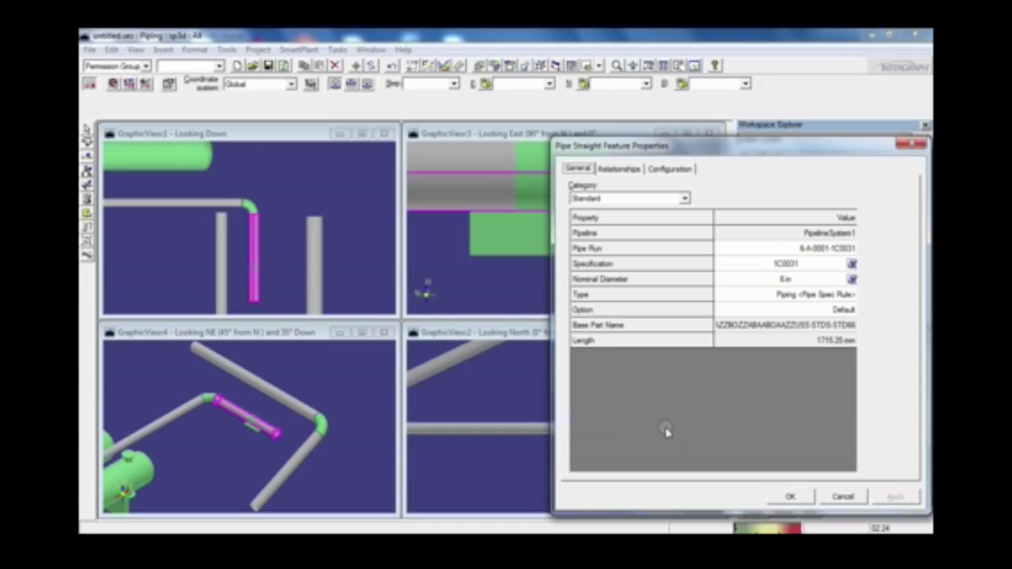
pyautogui.click(782, 498)
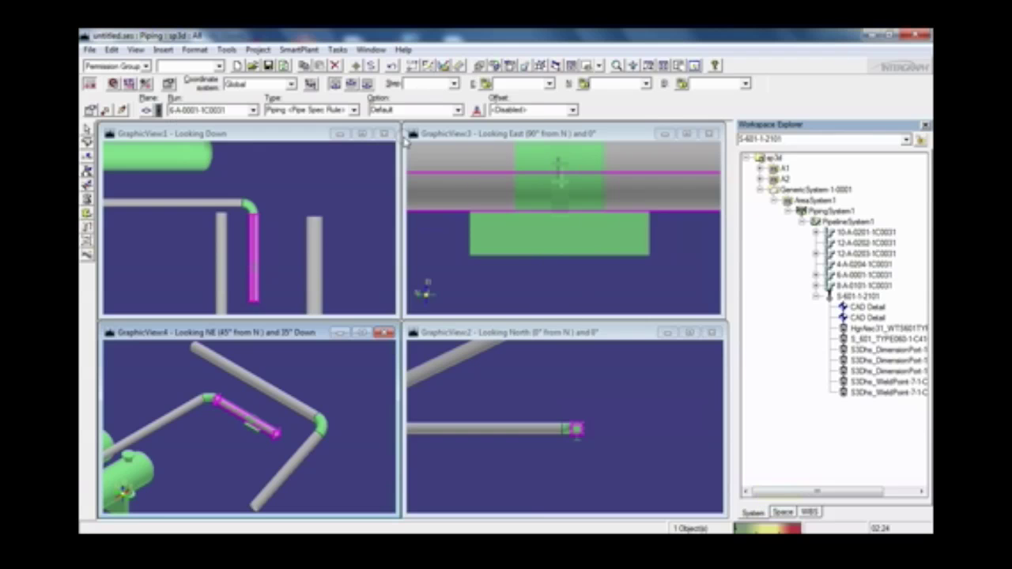
# - Examine the support on the 6 in pipe up close in the Looking NE, Looking Down and Looking East views
pyautogui.click(647, 65)
pyautogui.click(228, 394)
pyautogui.click(273, 452)
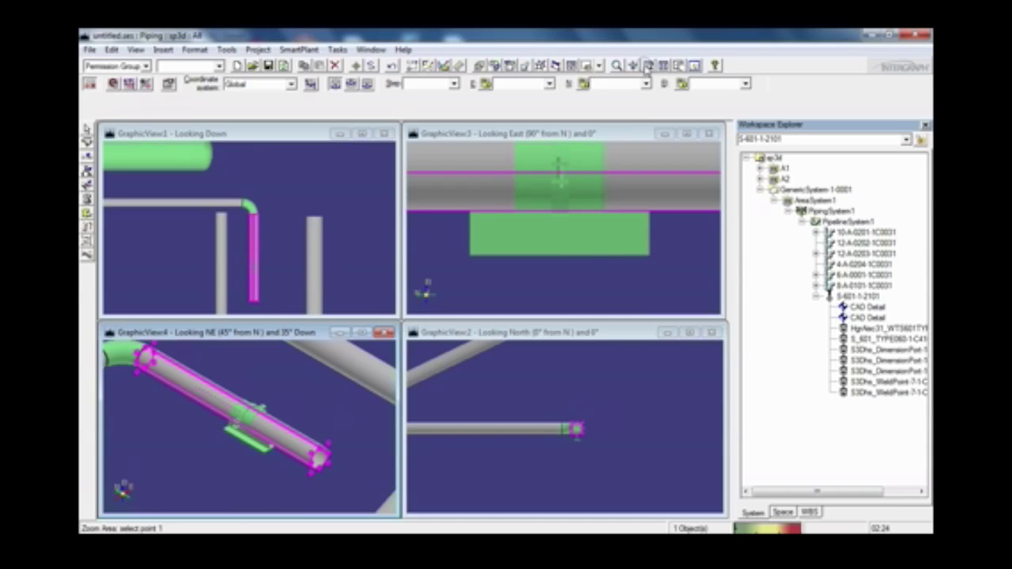
pyautogui.click(239, 251)
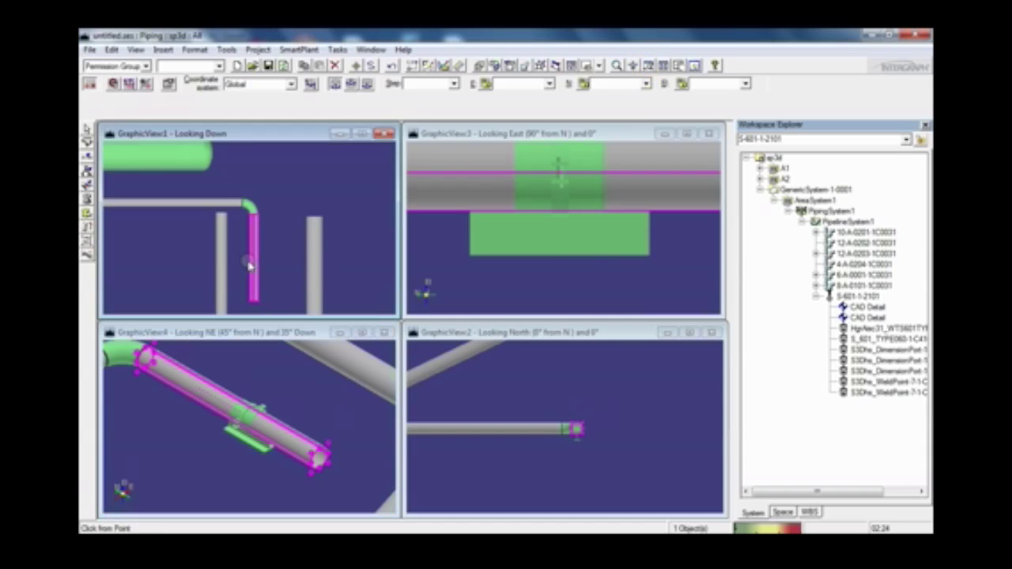
pyautogui.rightClick(302, 273)
pyautogui.click(678, 65)
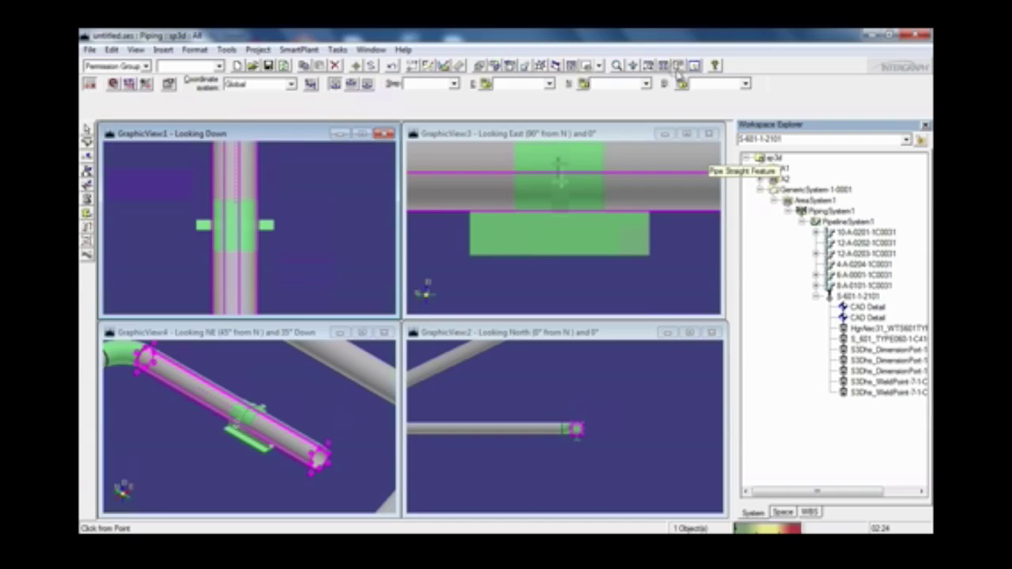
pyautogui.click(663, 218)
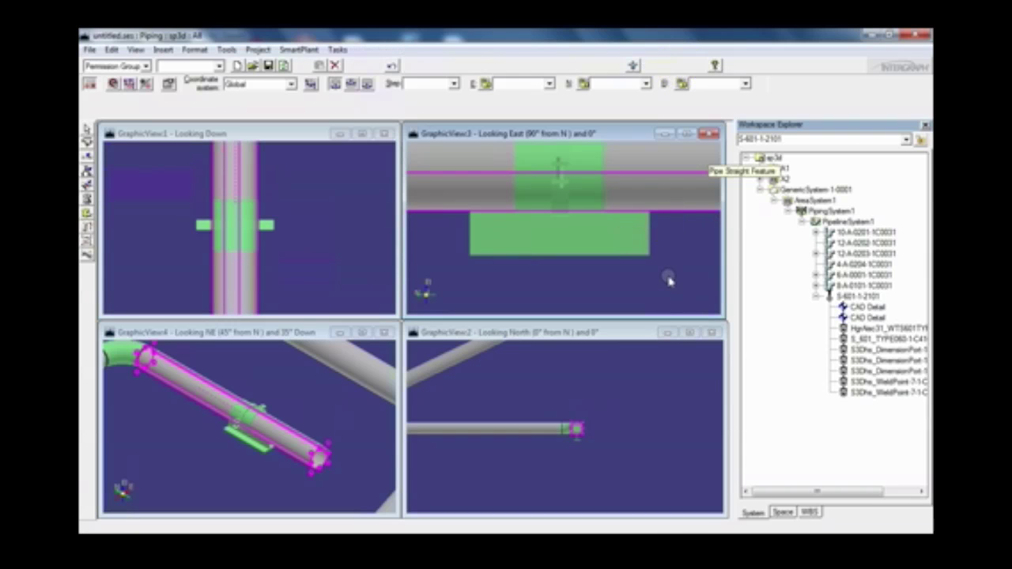
pyautogui.click(669, 279)
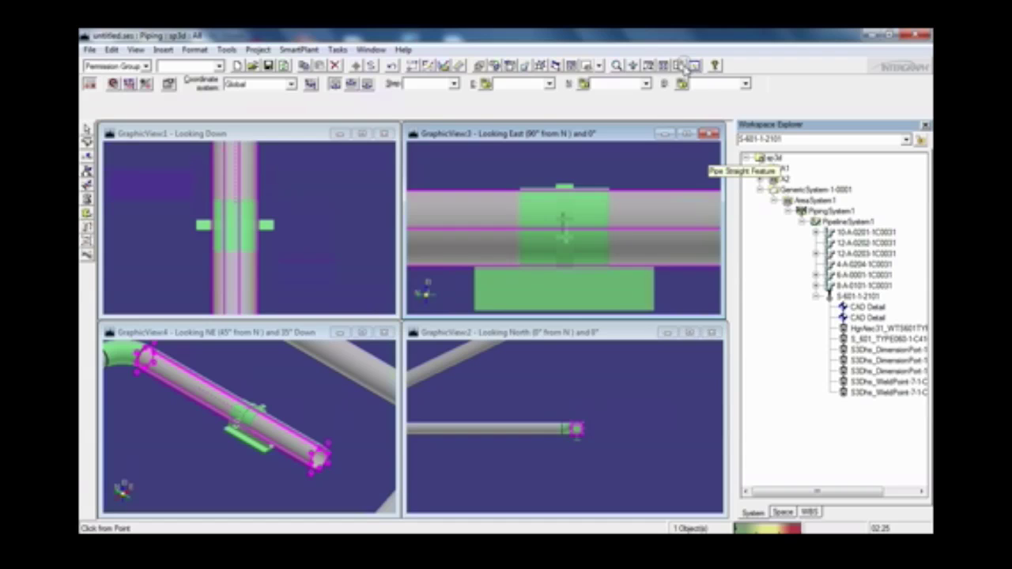
# - Inspect the support in the Looking North view and recheck the straight pipe's nominal diameter in its properties
pyautogui.click(648, 65)
pyautogui.moveTo(557, 400); pyautogui.dragTo(587, 451)
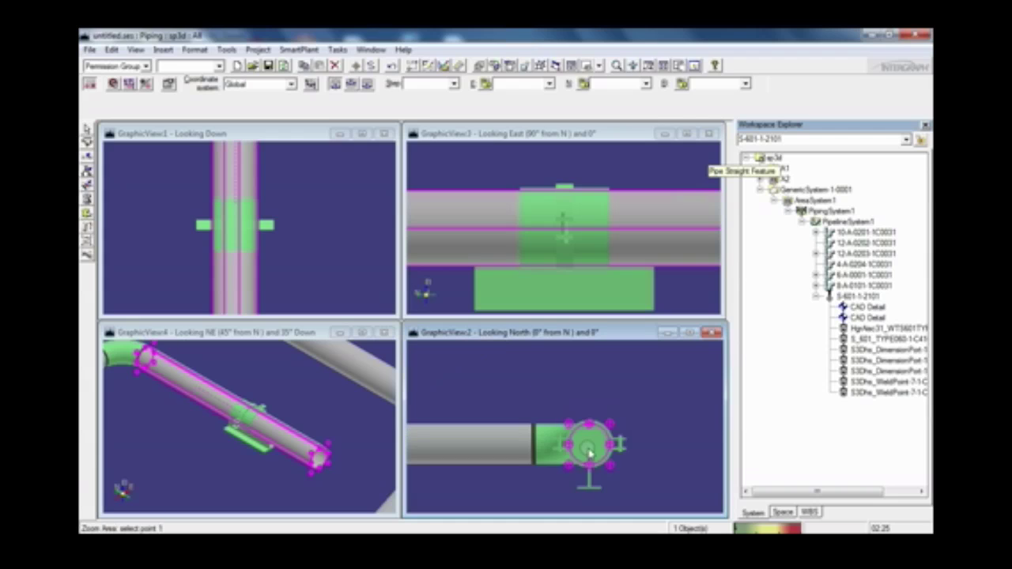
pyautogui.click(679, 65)
pyautogui.moveTo(559, 418); pyautogui.dragTo(559, 385)
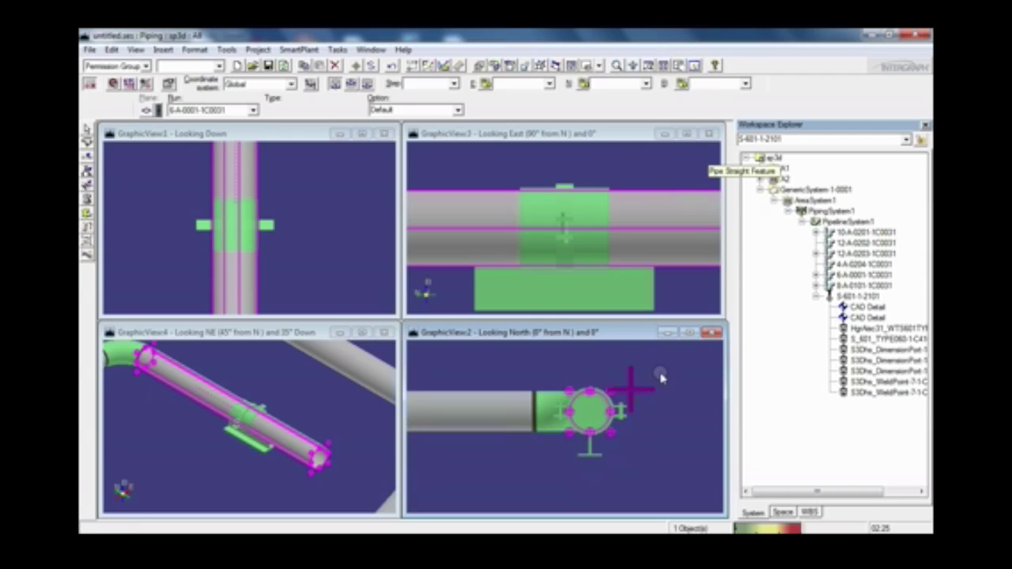
pyautogui.doubleClick(286, 402)
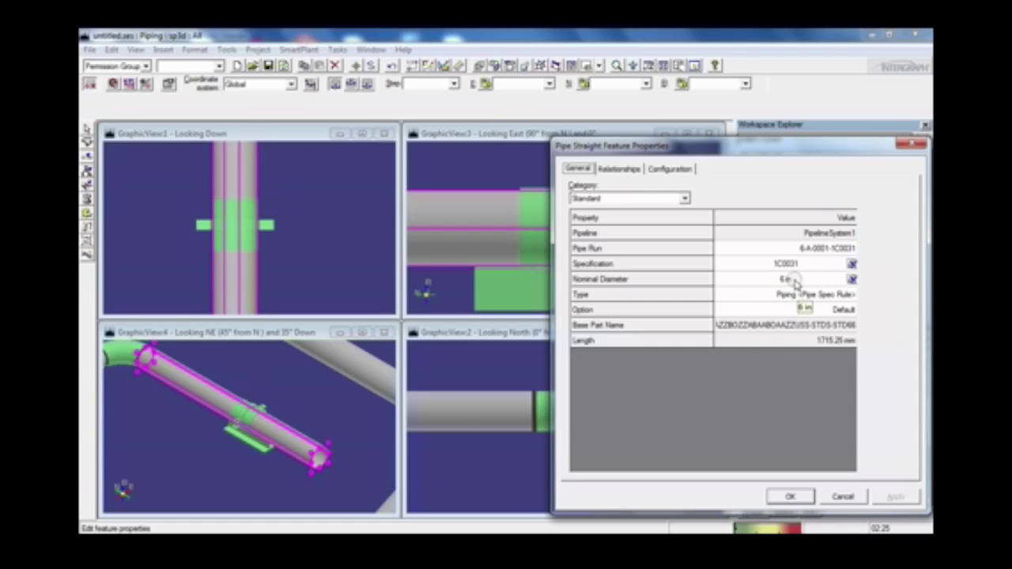
pyautogui.click(789, 498)
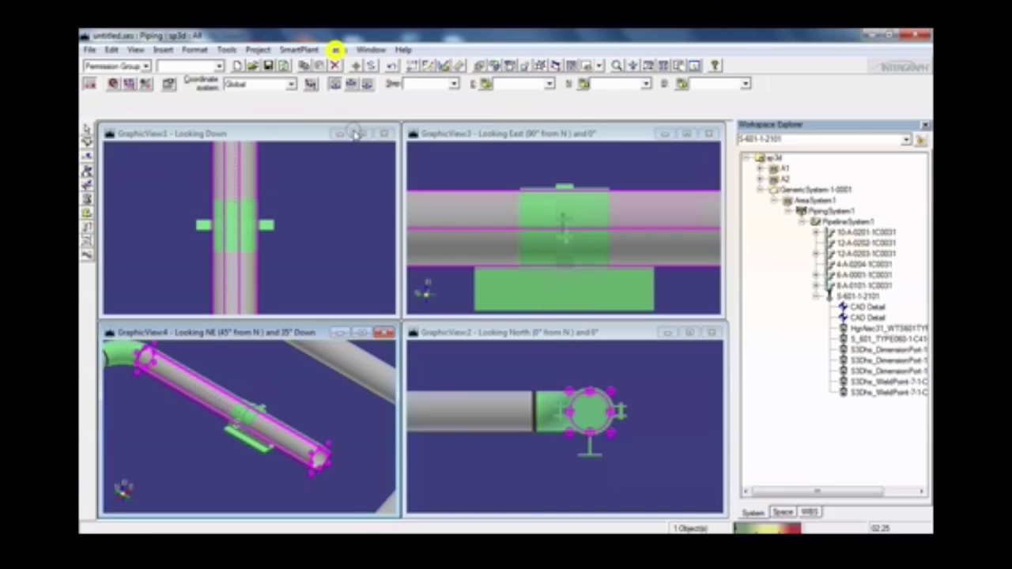
# - Return to the Hangers and Supports task and select the S-601-1-2101 support on the pipe
pyautogui.click(335, 49)
pyautogui.click(364, 139)
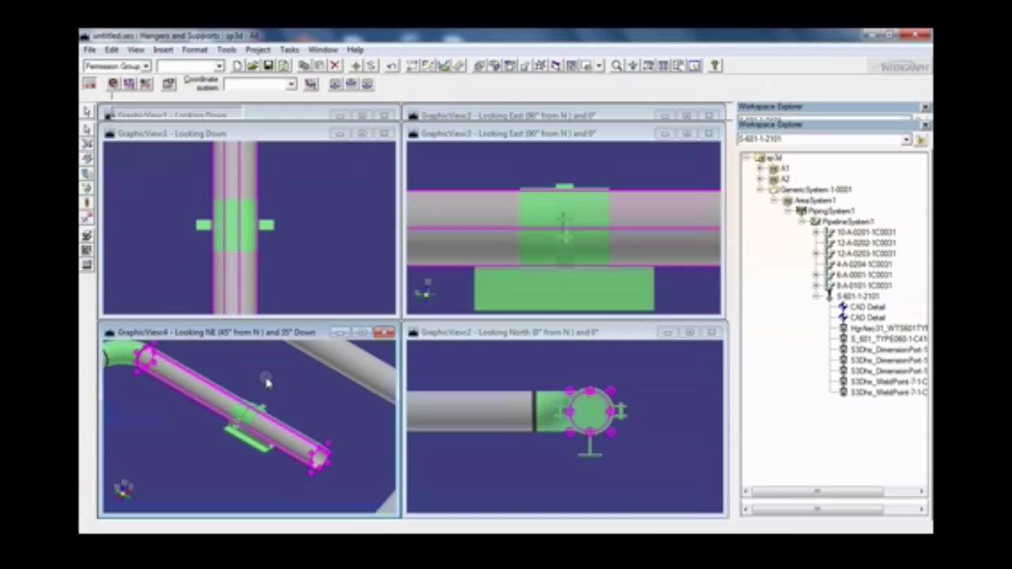
pyautogui.click(201, 446)
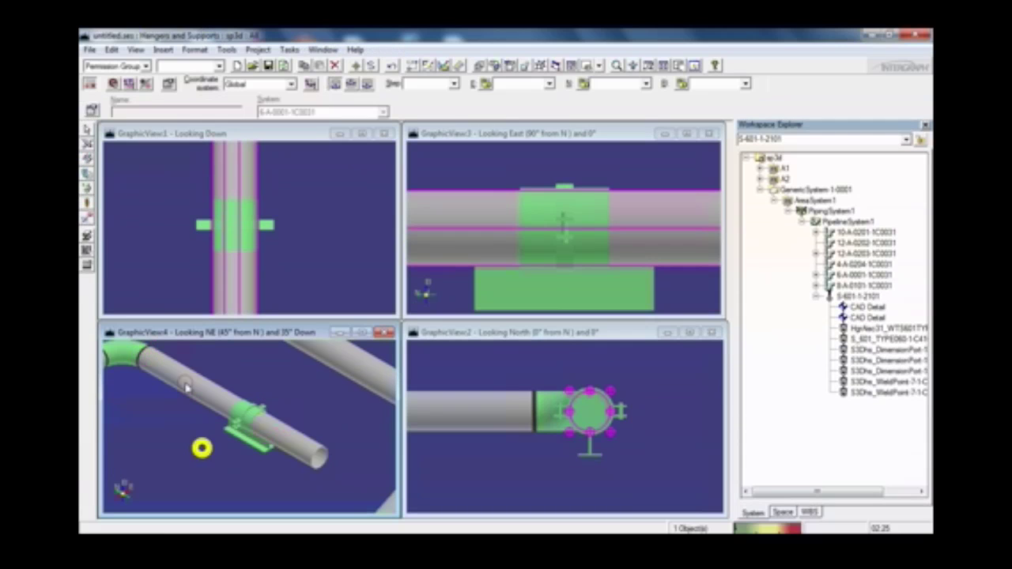
pyautogui.click(87, 129)
pyautogui.click(245, 443)
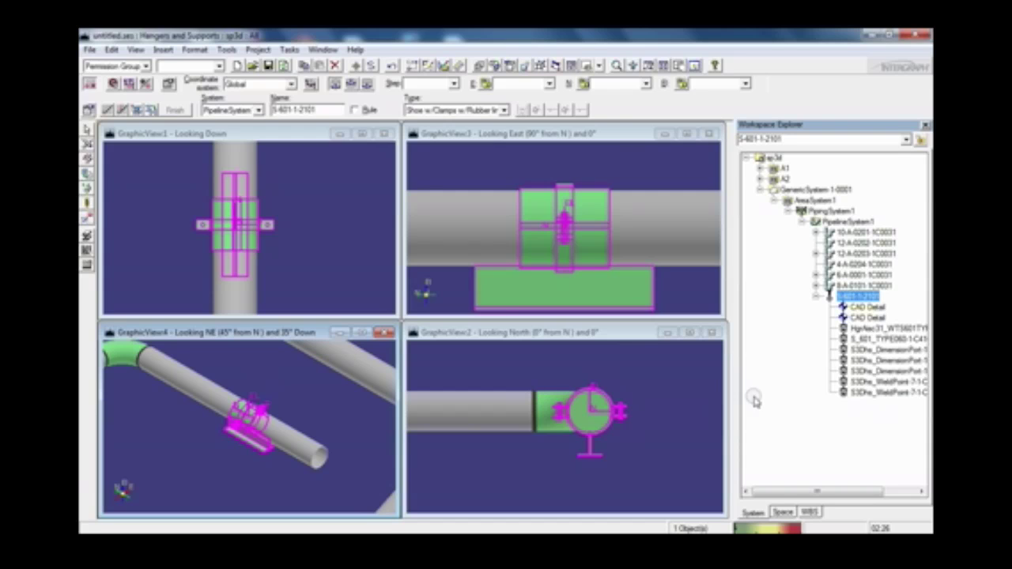
# - Reveal the support's full component names in the Workspace Explorer and compare them with the type table in the Pipe Support drawing
pyautogui.moveTo(780, 492); pyautogui.dragTo(820, 502)
pyautogui.click(318, 546)
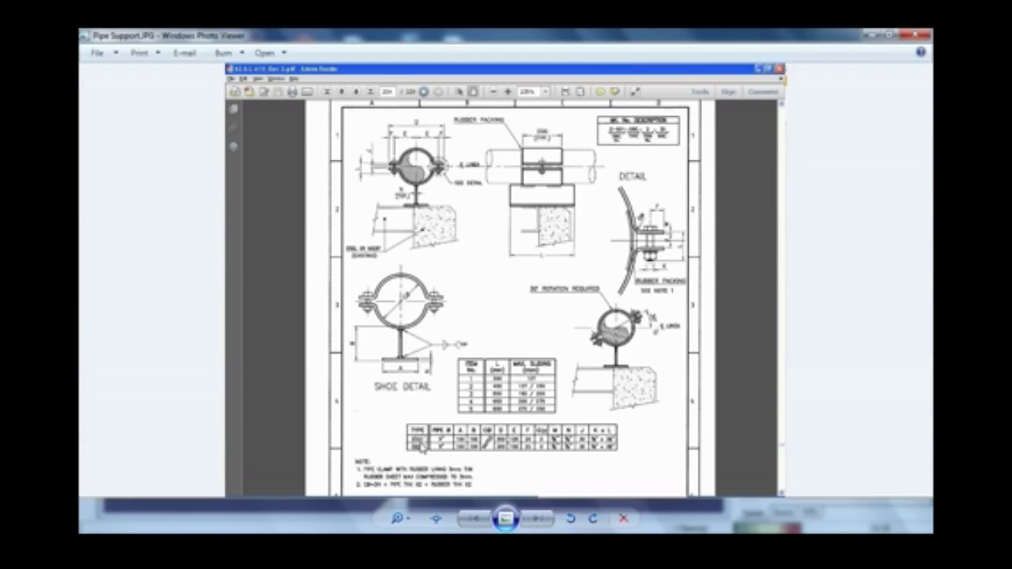
pyautogui.scroll(3, 466, 462)
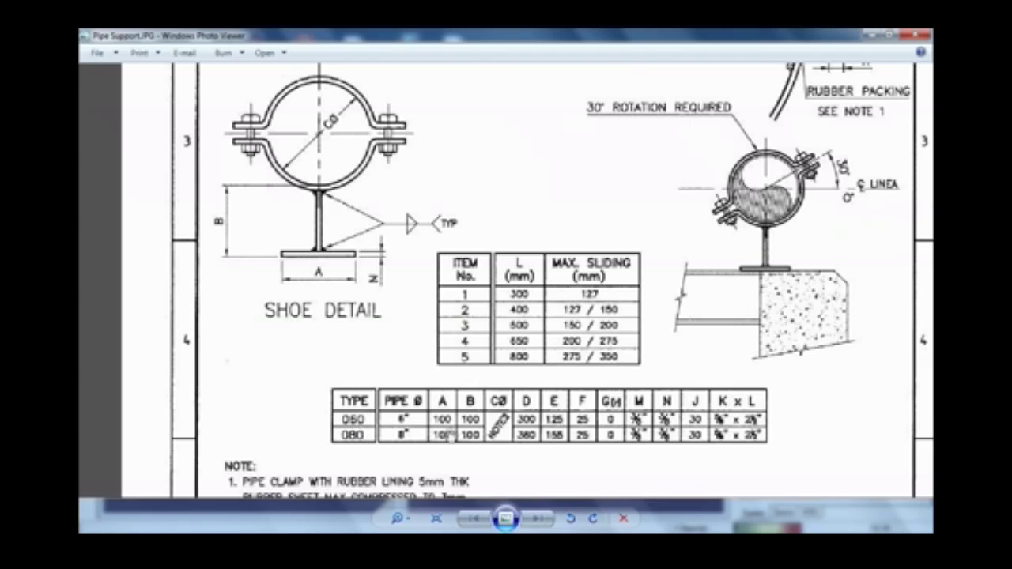
pyautogui.click(870, 36)
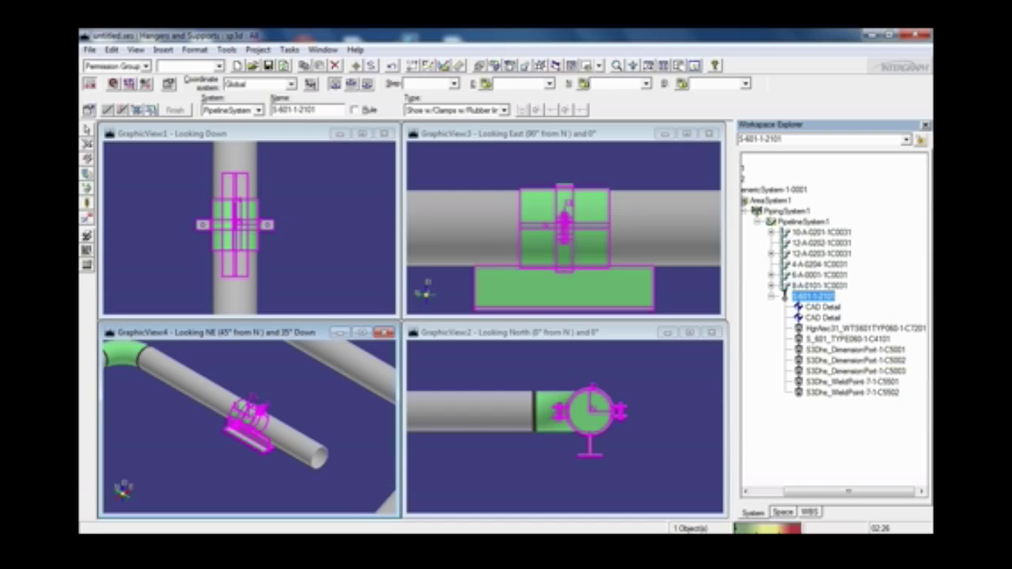
# - Examine the mark number description block in the Pipe Support drawing and return to the model
pyautogui.moveTo(304, 540)
pyautogui.click(304, 540)
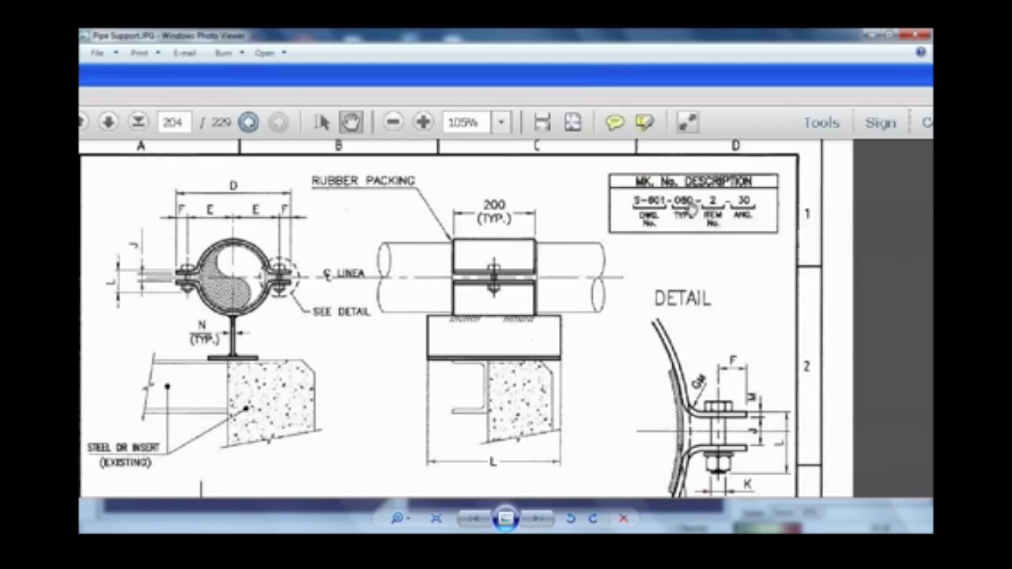
pyautogui.scroll(3, 692, 207)
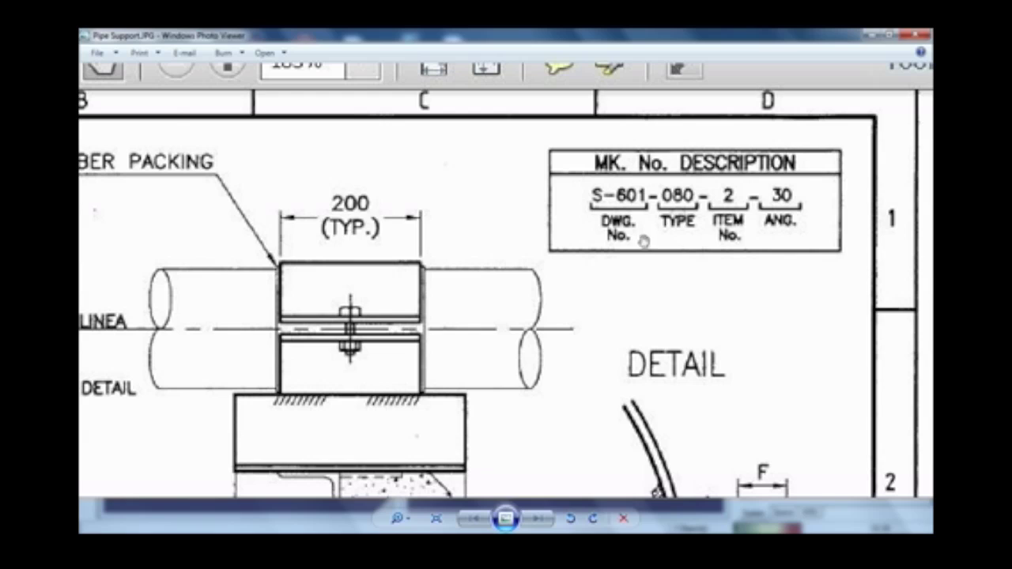
pyautogui.moveTo(304, 545)
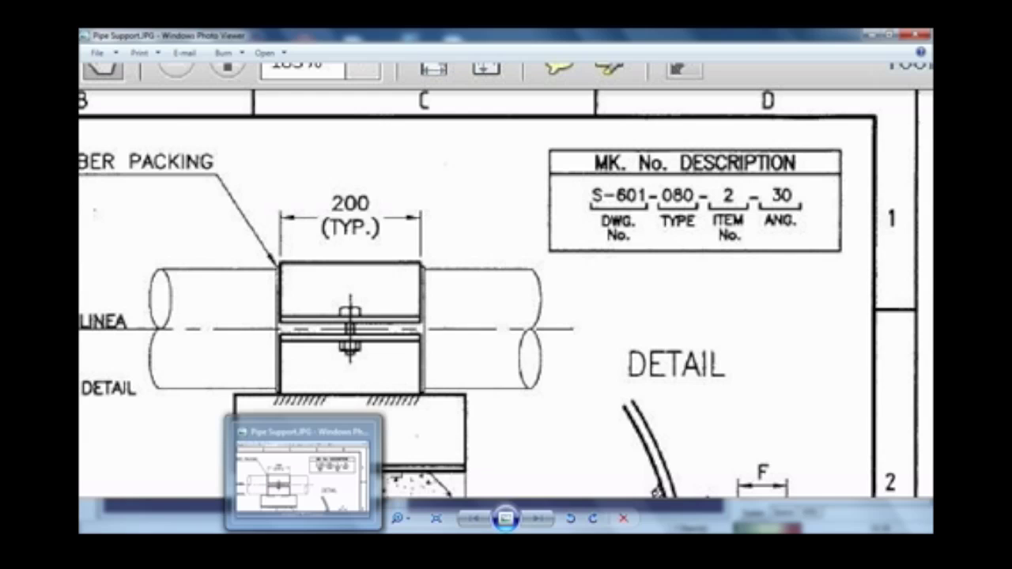
pyautogui.click(304, 545)
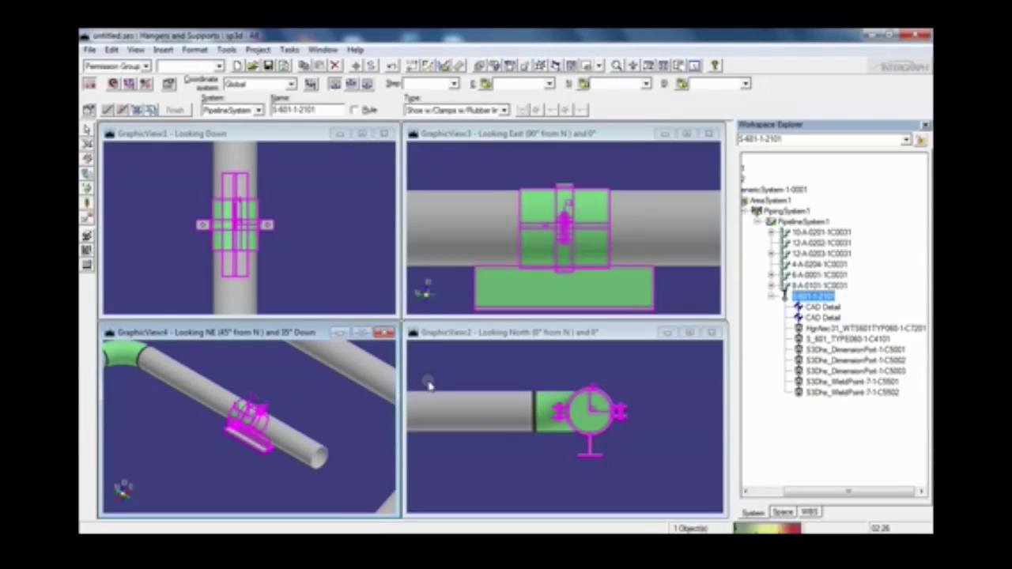
# - Check the support tag in the Dimensions category of the S-601-1-2101 support's properties, and close them without changes
pyautogui.click(90, 110)
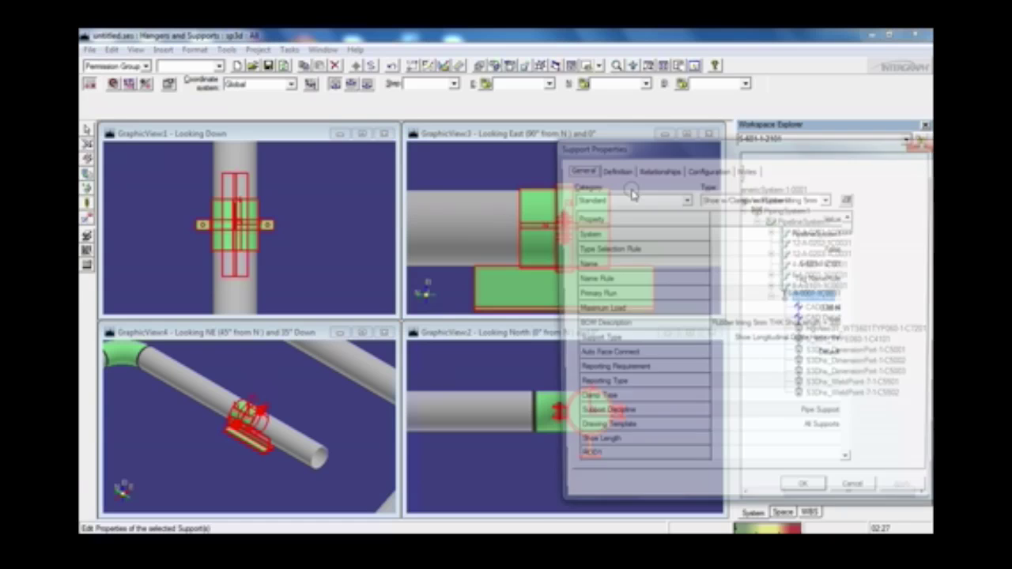
pyautogui.click(648, 198)
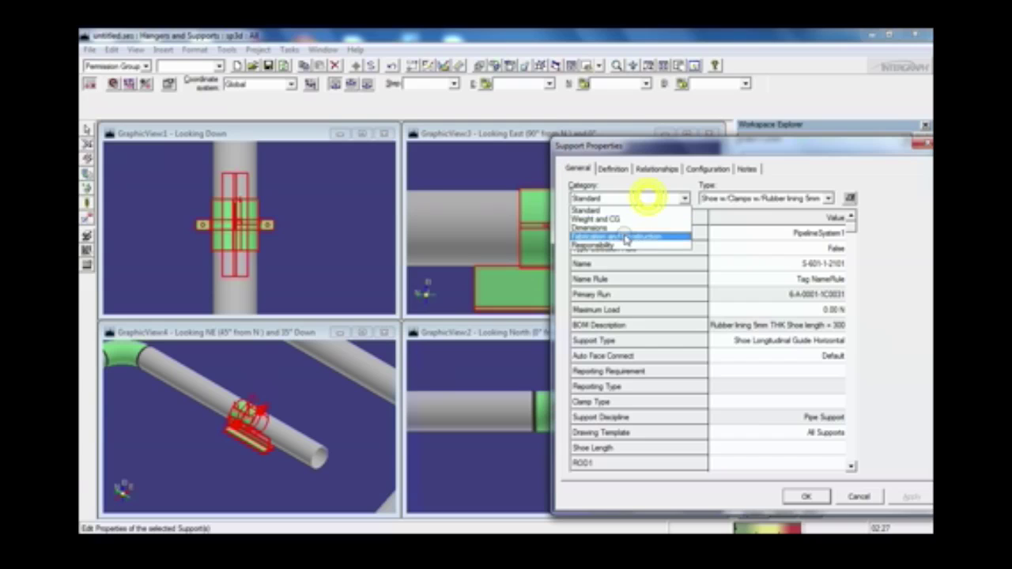
pyautogui.click(621, 229)
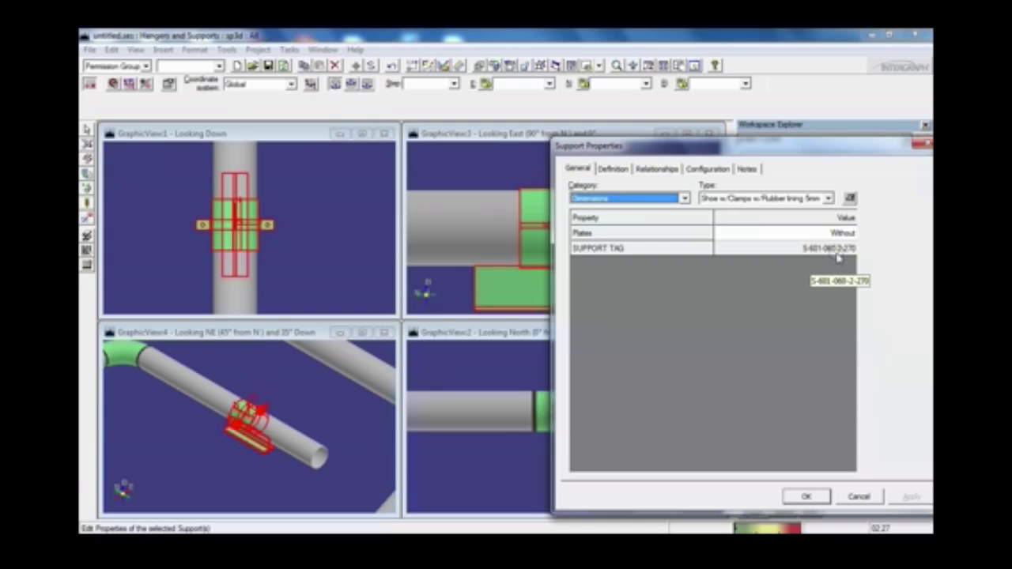
pyautogui.click(860, 497)
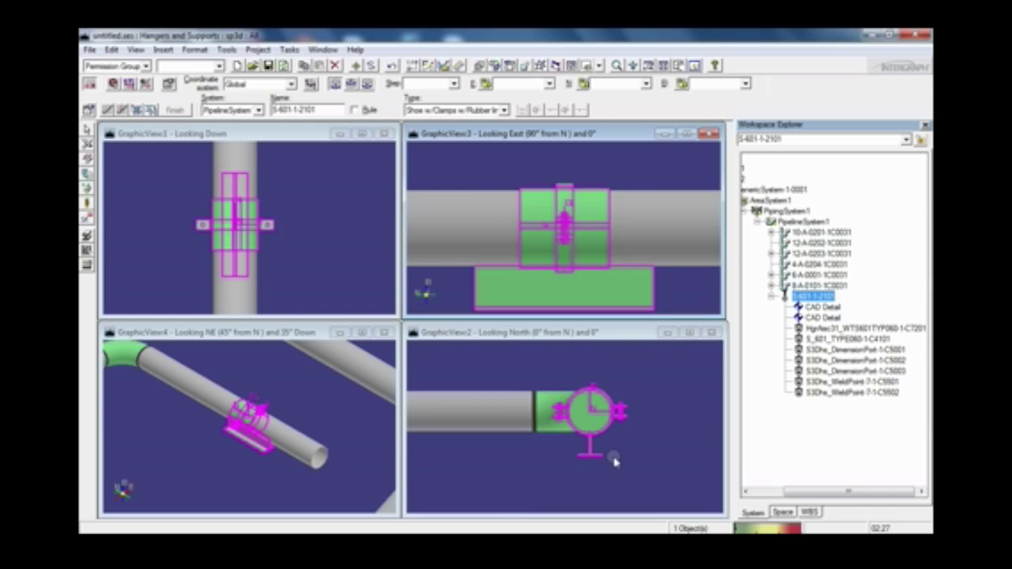
# - Look up dimension D for the 6 in pipe in the Pipe Support drawing's type table and clamp elevation
pyautogui.hotkey('alt', 'Tab')
pyautogui.scroll(-5, 446, 406)
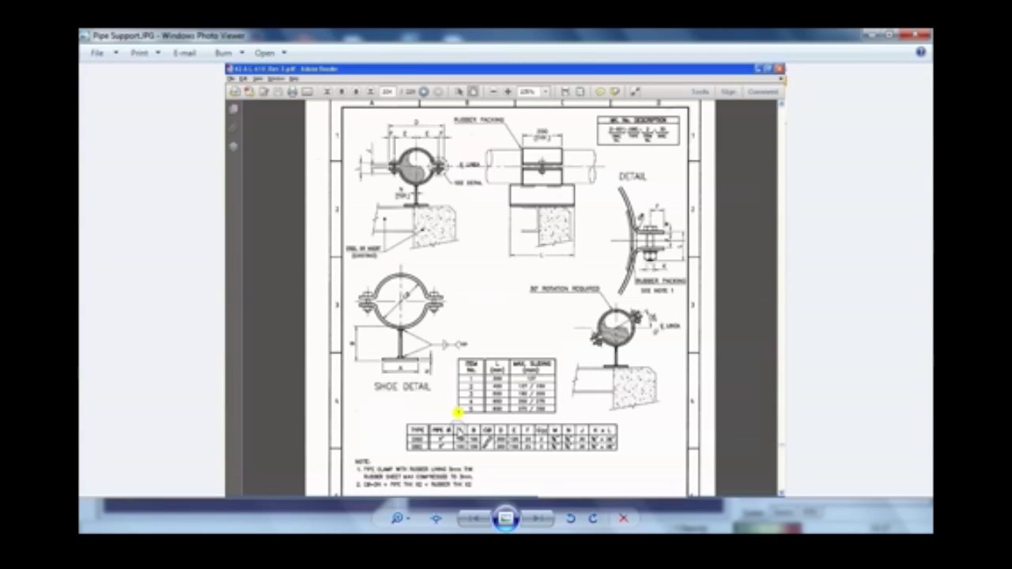
pyautogui.scroll(4, 458, 413)
pyautogui.scroll(2, 518, 448)
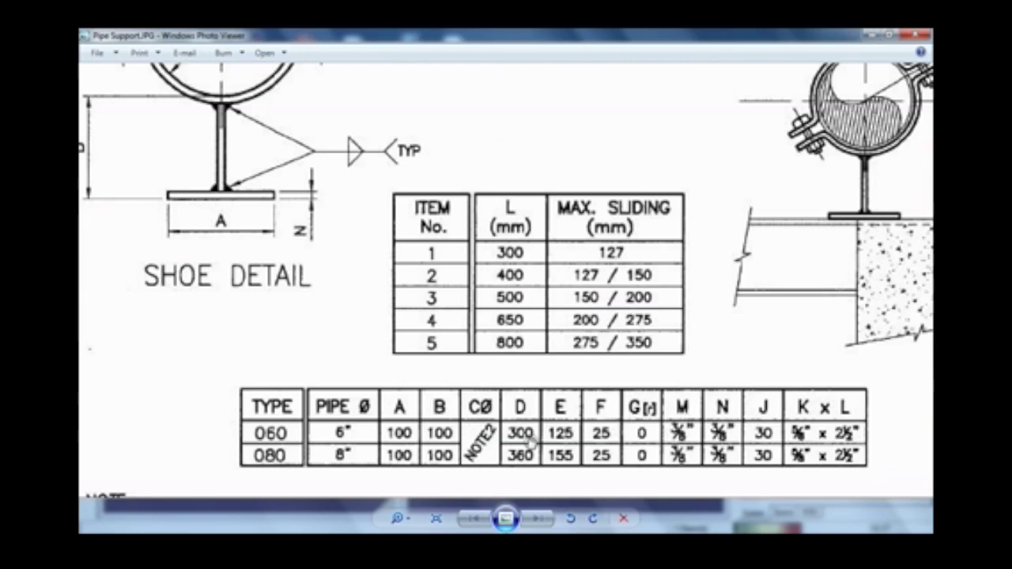
pyautogui.scroll(-3, 392, 277)
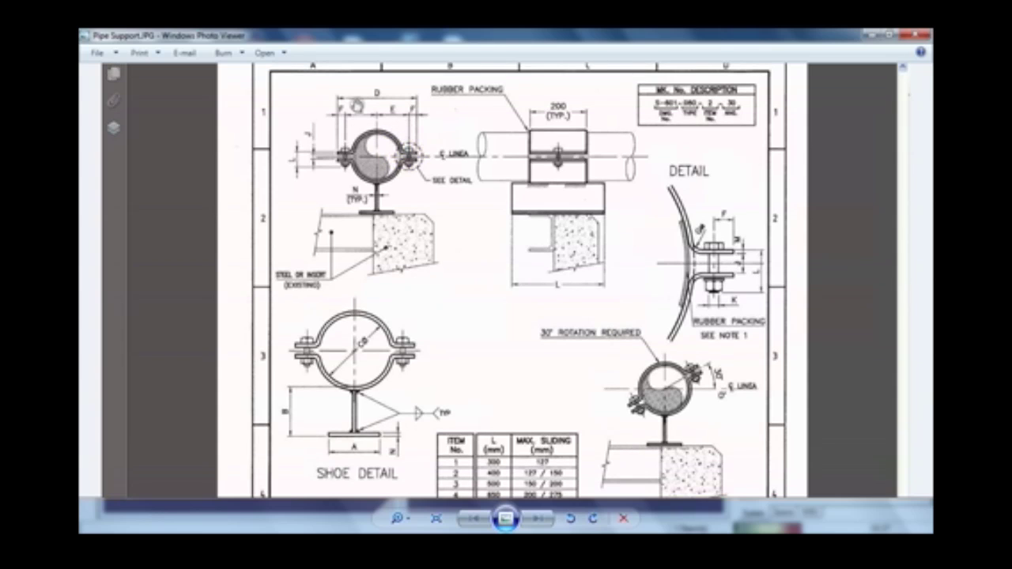
pyautogui.scroll(1, 357, 106)
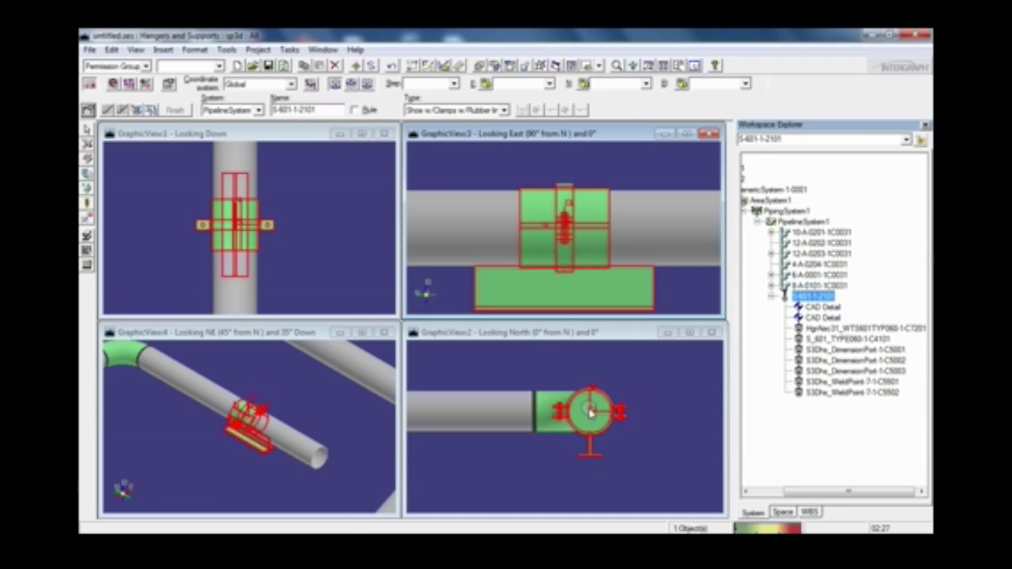
# - Measure the overall width between the clamp's outer ends in the Looking North view
pyautogui.click(650, 65)
pyautogui.click(538, 366)
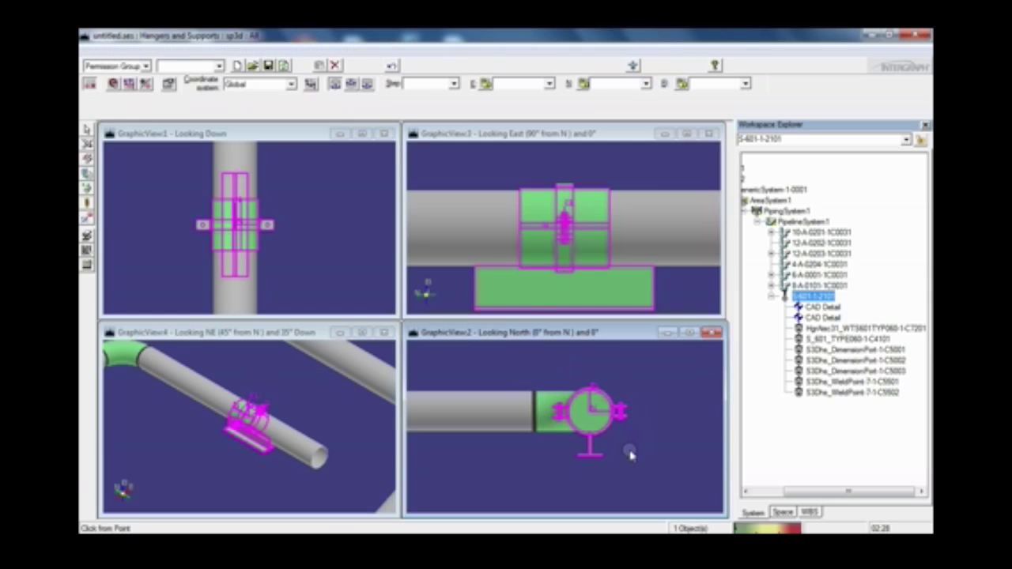
pyautogui.click(631, 447)
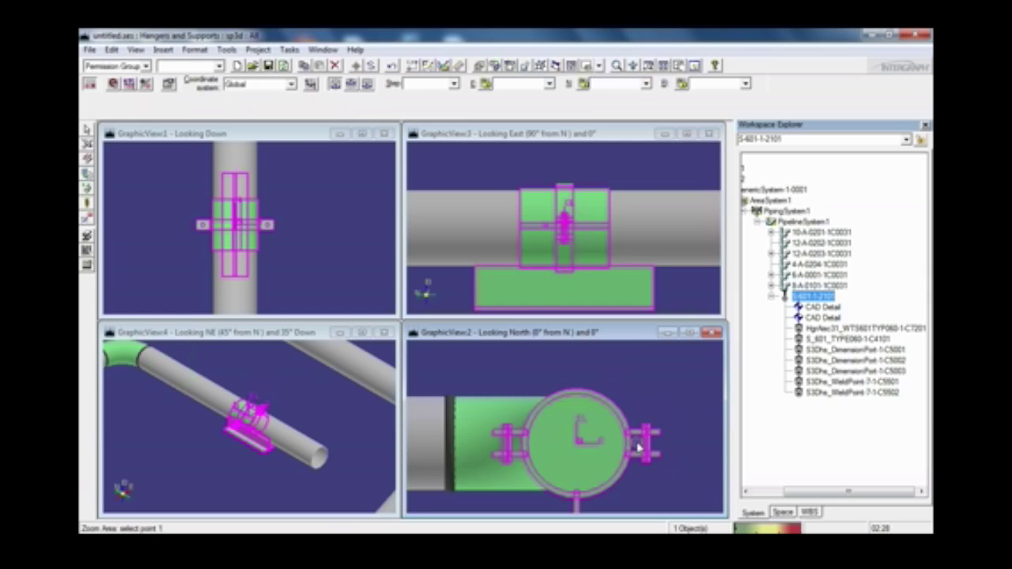
pyautogui.rightClick(636, 370)
pyautogui.click(636, 370)
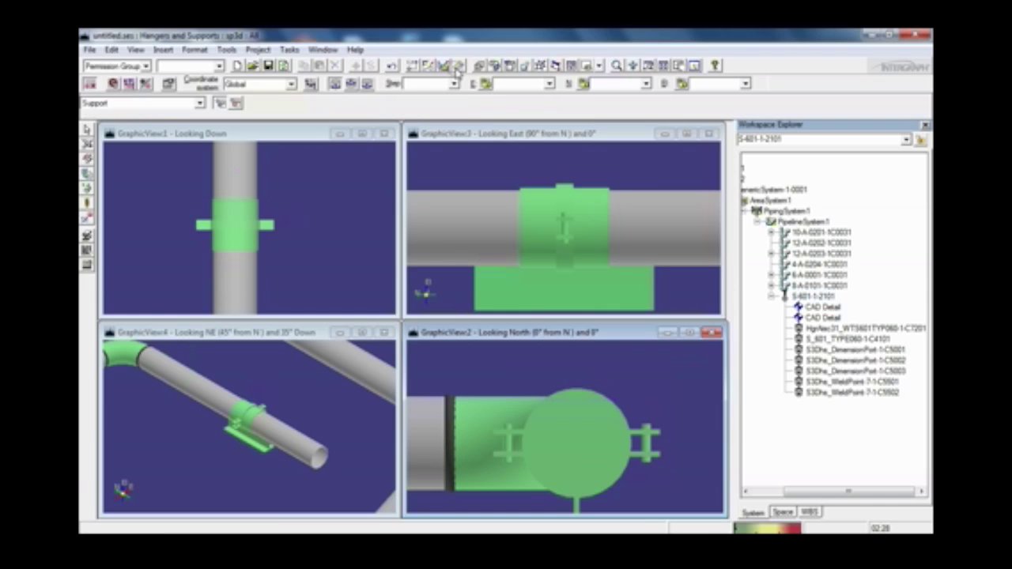
pyautogui.click(457, 65)
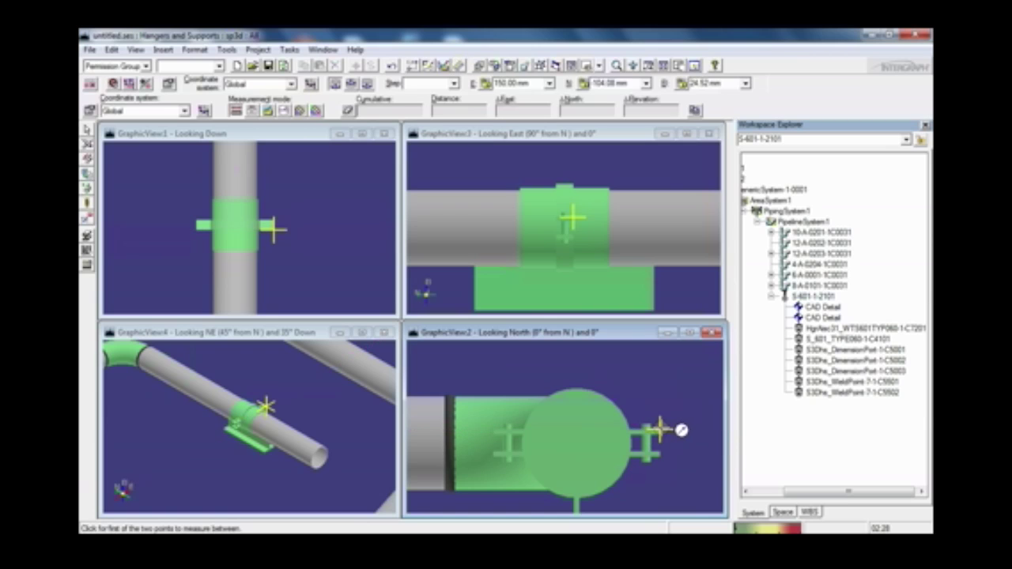
pyautogui.click(660, 429)
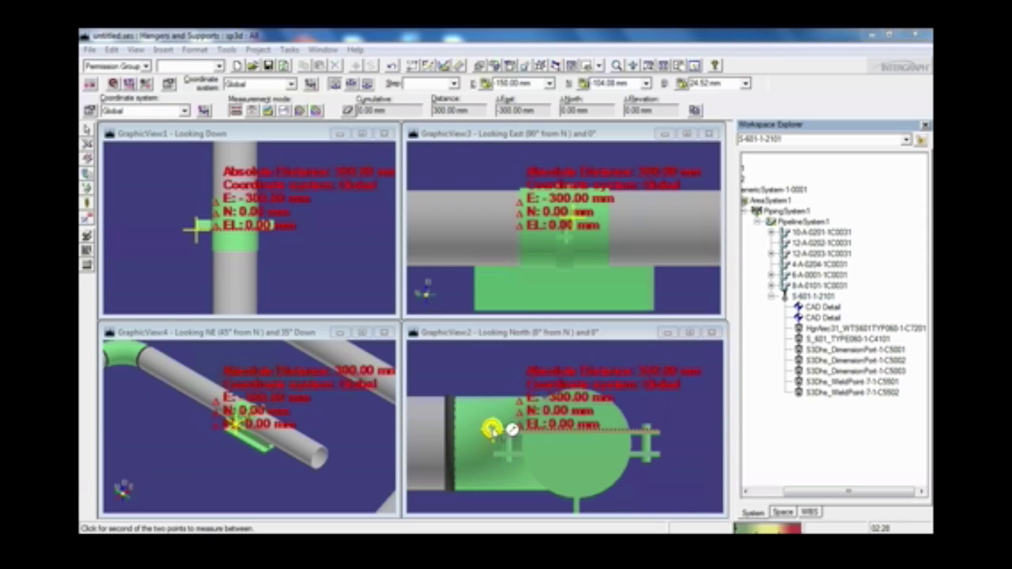
pyautogui.moveTo(492, 429)
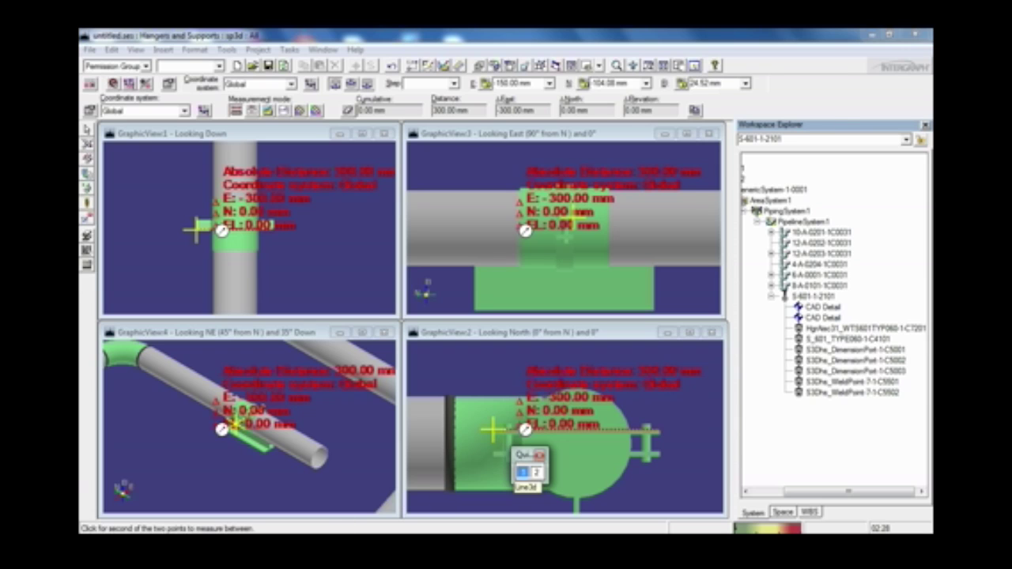
# - Compare the measured clamp width with dimension D in the drawing's type table, and finish the measurement
pyautogui.hotkey('alt', 'Tab')
pyautogui.scroll(-4, 607, 415)
pyautogui.moveTo(517, 466); pyautogui.dragTo(512, 379)
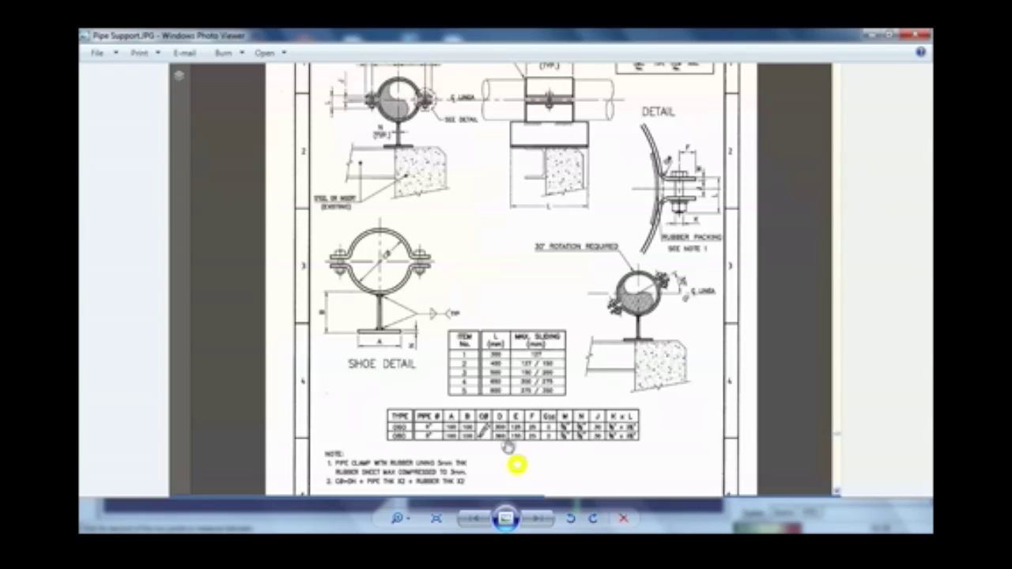
pyautogui.scroll(3, 507, 447)
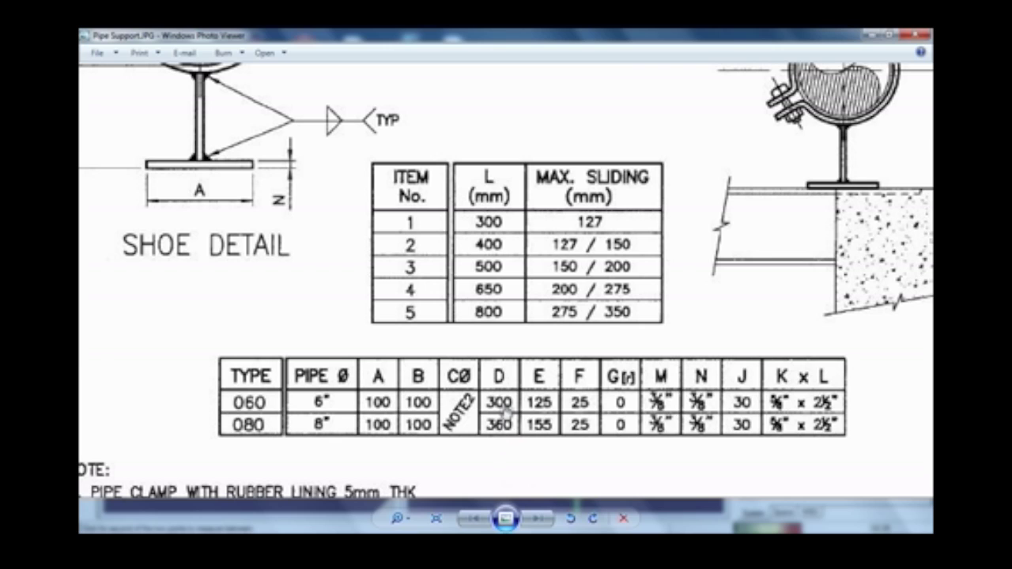
pyautogui.scroll(-3, 506, 405)
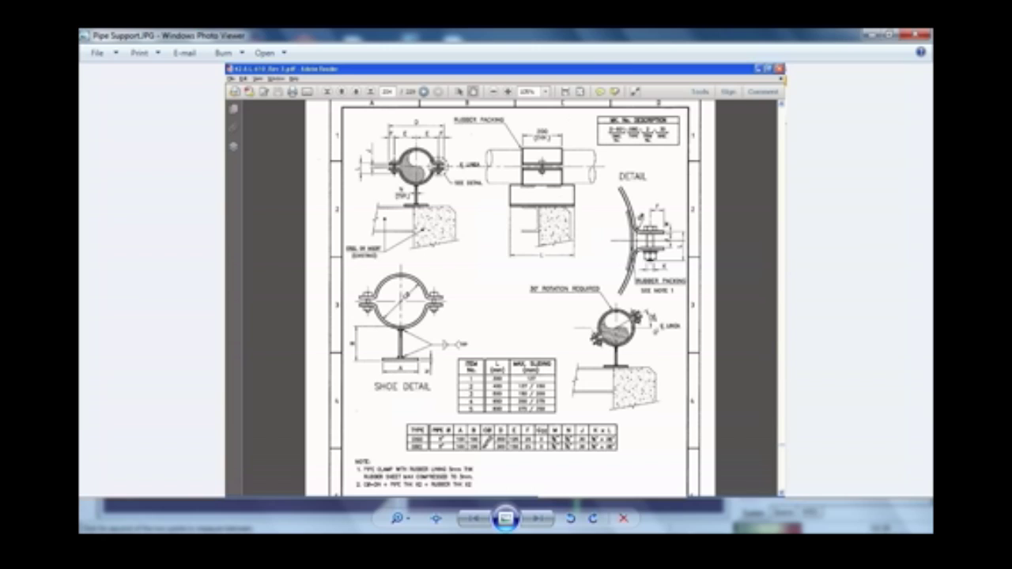
pyautogui.moveTo(303, 547)
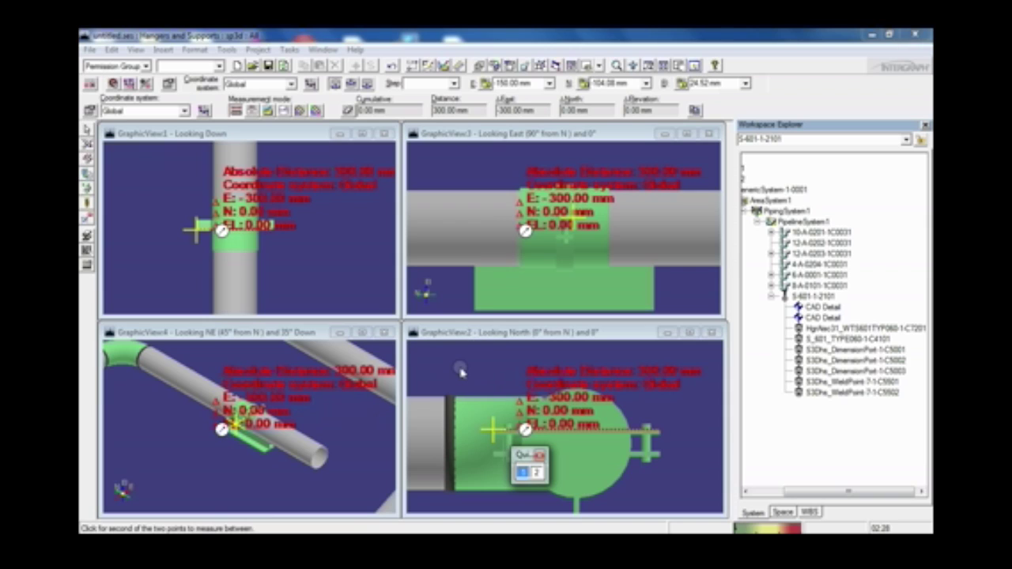
pyautogui.click(524, 472)
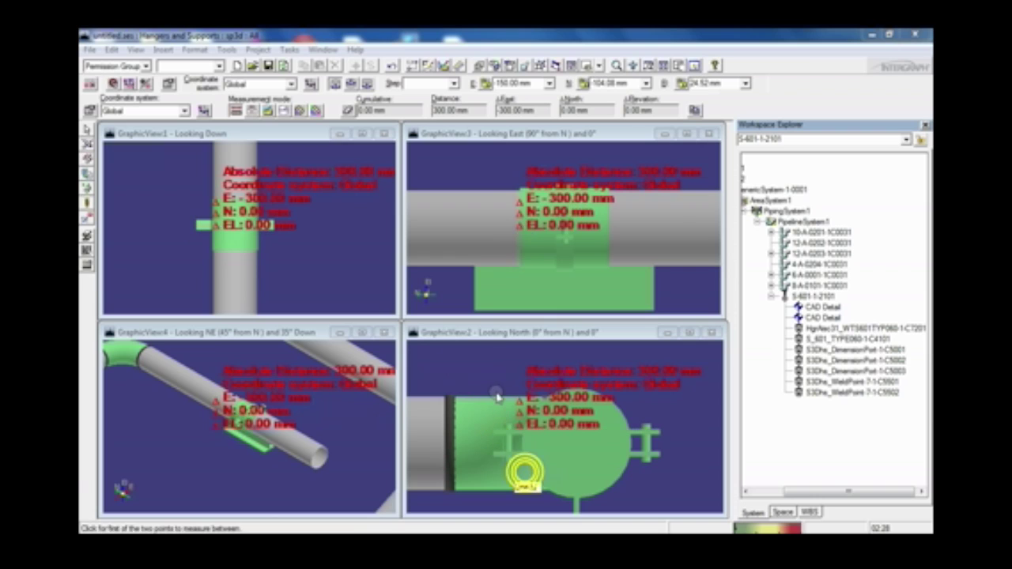
pyautogui.rightClick(492, 382)
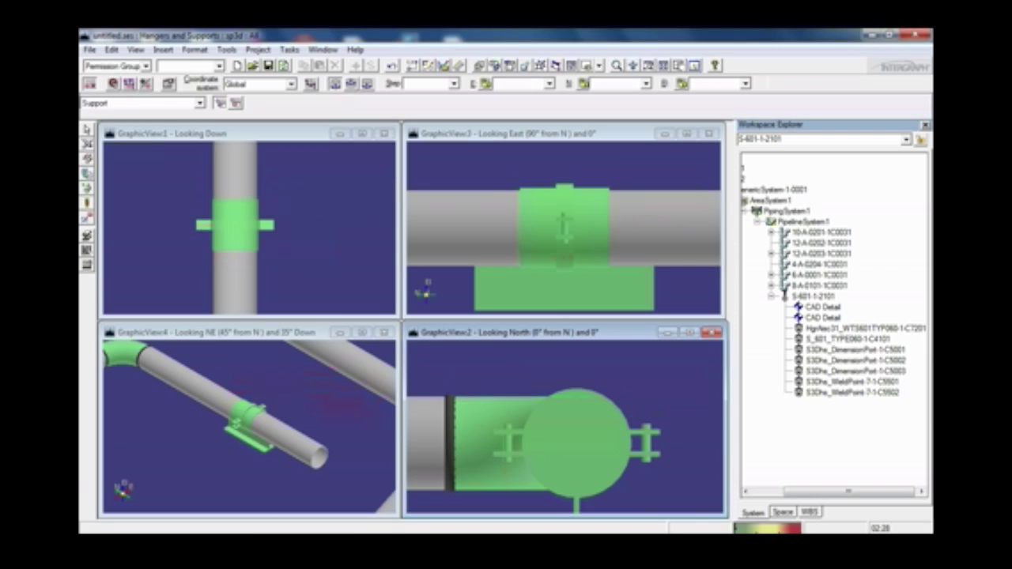
# - Look up dimension E for the 6 in pipe in the drawing's type table and clamp elevation
pyautogui.click(309, 542)
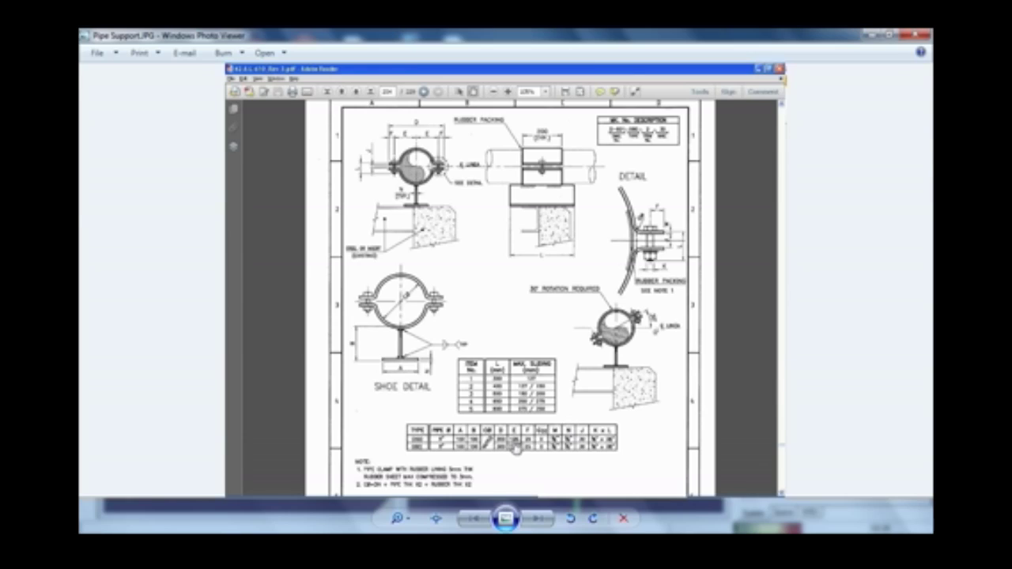
pyautogui.scroll(6, 514, 449)
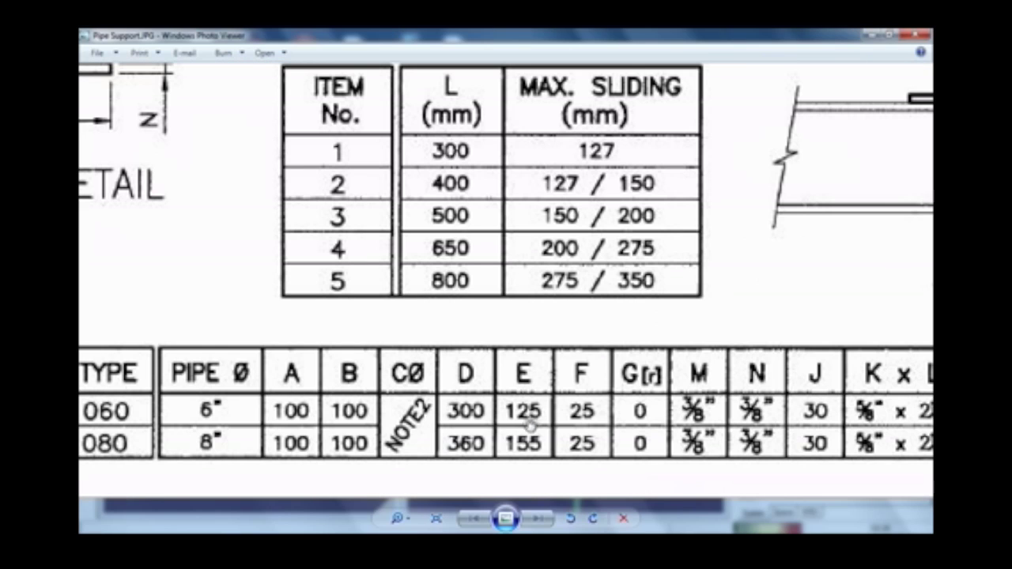
pyautogui.scroll(-4, 525, 419)
pyautogui.scroll(-4, 463, 166)
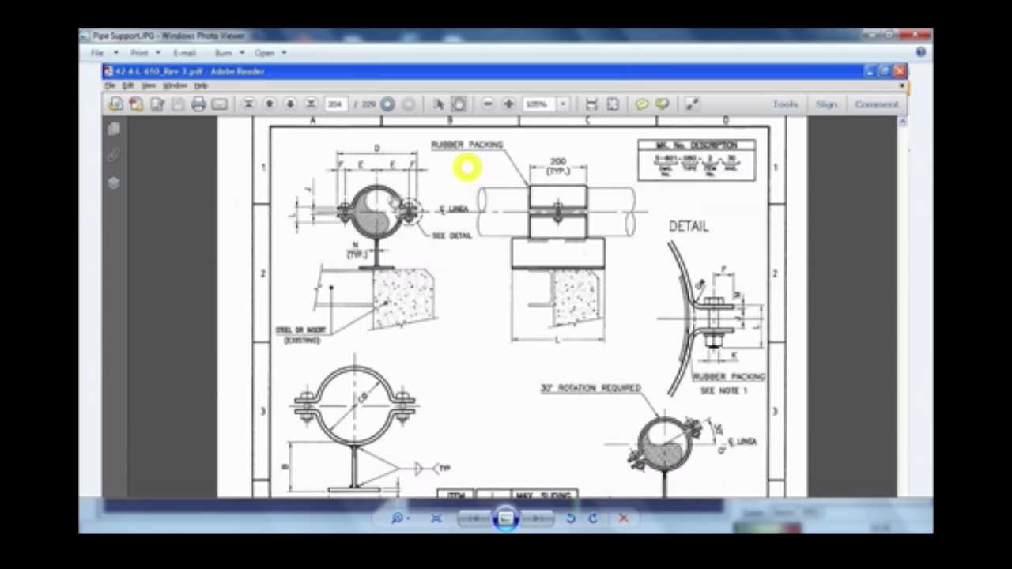
pyautogui.scroll(4, 467, 162)
pyautogui.scroll(2, 413, 207)
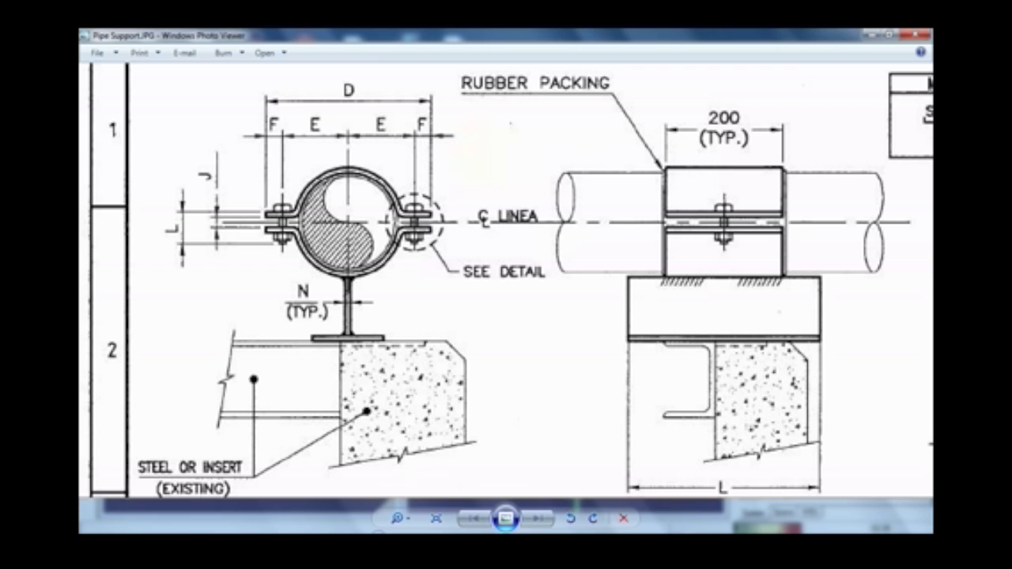
pyautogui.click(871, 36)
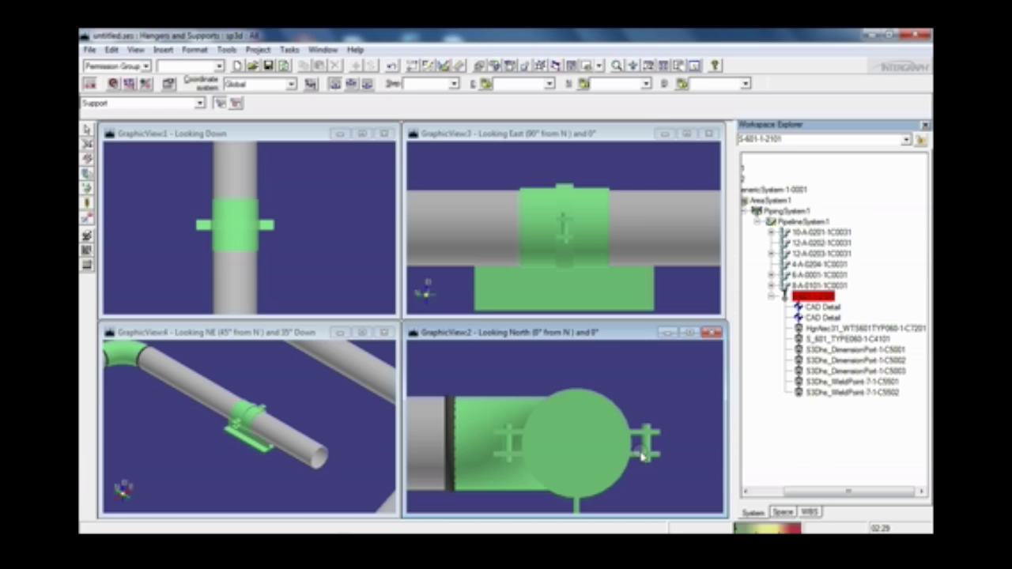
# - Measure from the pipe's centre to the clamp bolt's centre in the Looking North view
pyautogui.click(459, 66)
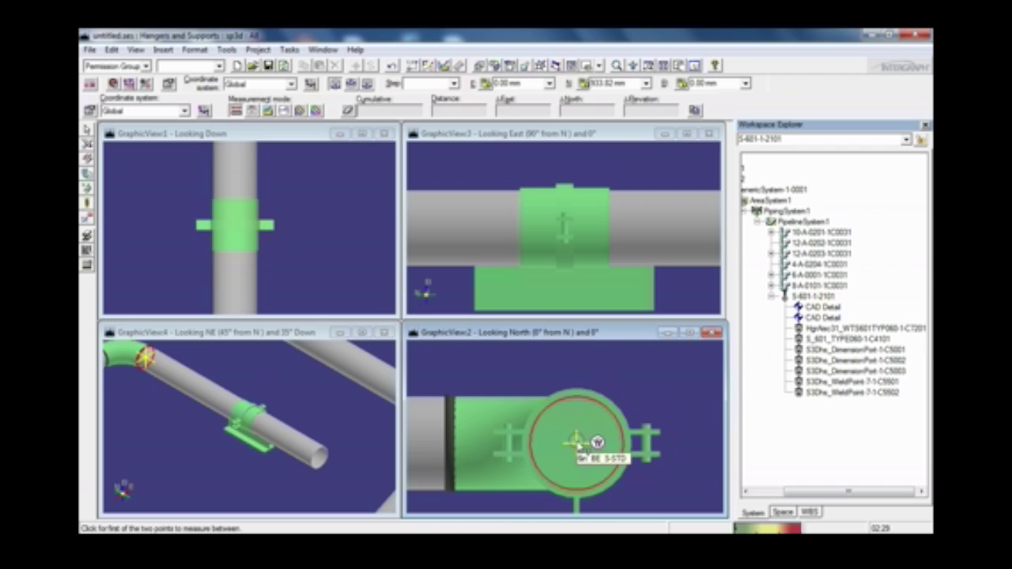
pyautogui.moveTo(578, 442)
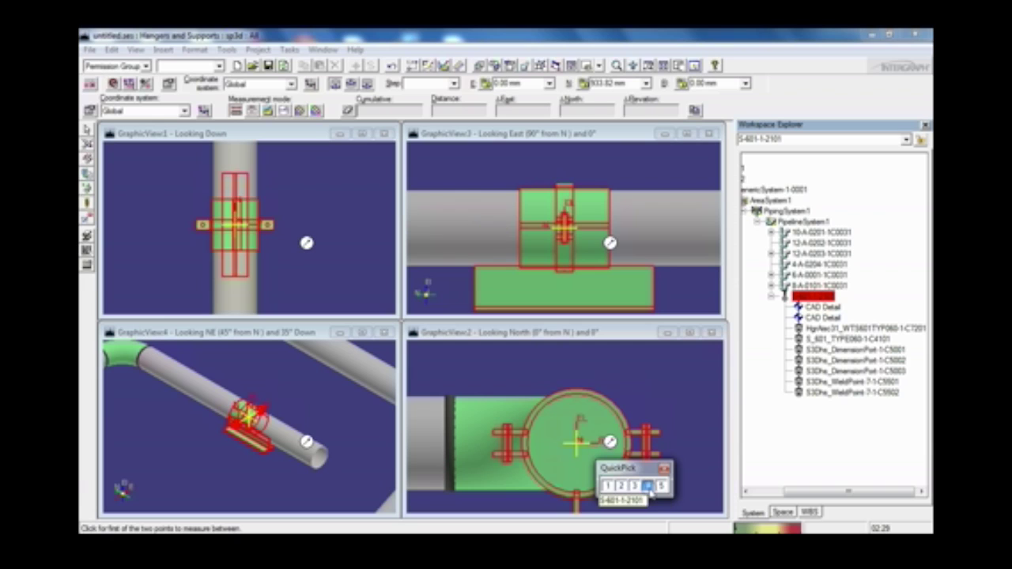
pyautogui.click(605, 486)
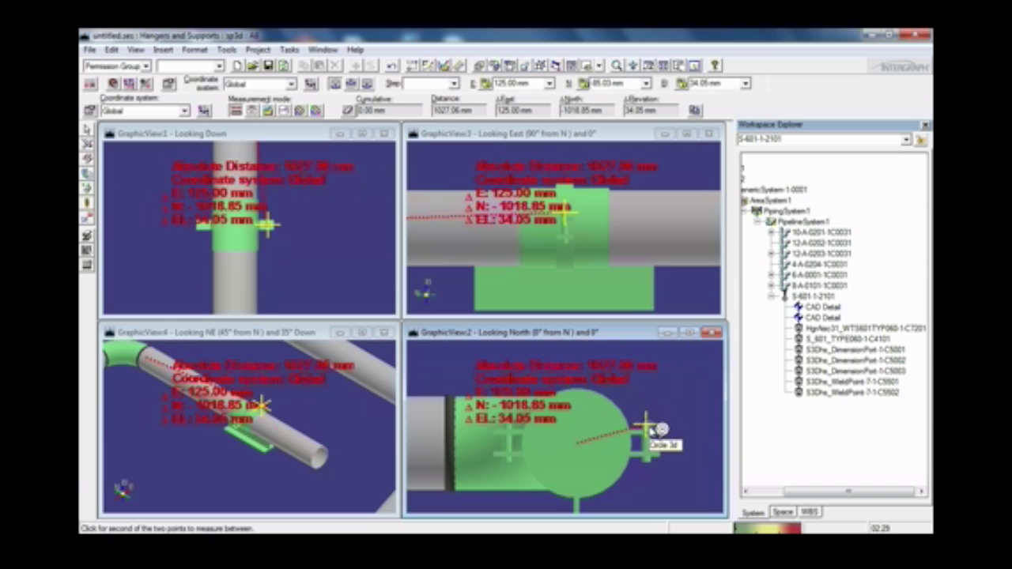
pyautogui.moveTo(674, 429)
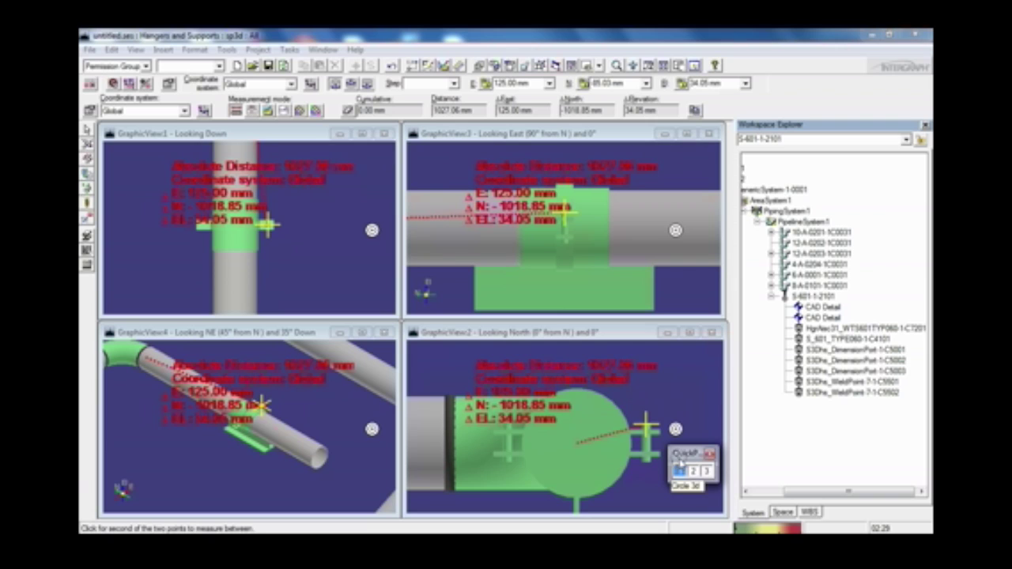
pyautogui.click(679, 471)
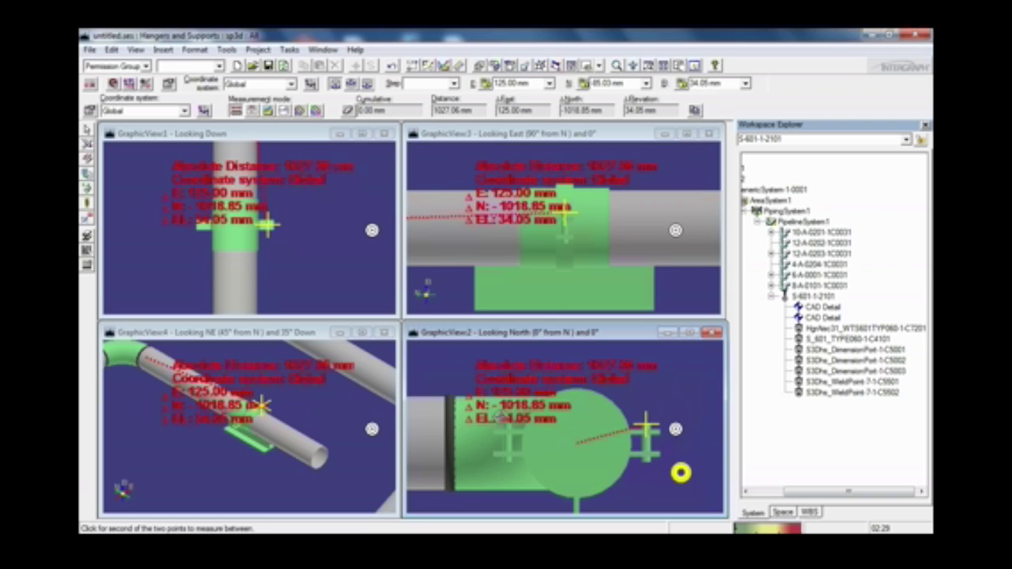
# - Compare the measured bolt offset with dimension E in the Pipe Support drawing's type table, and finish the measurement
pyautogui.hotkey('alt', 'Tab')
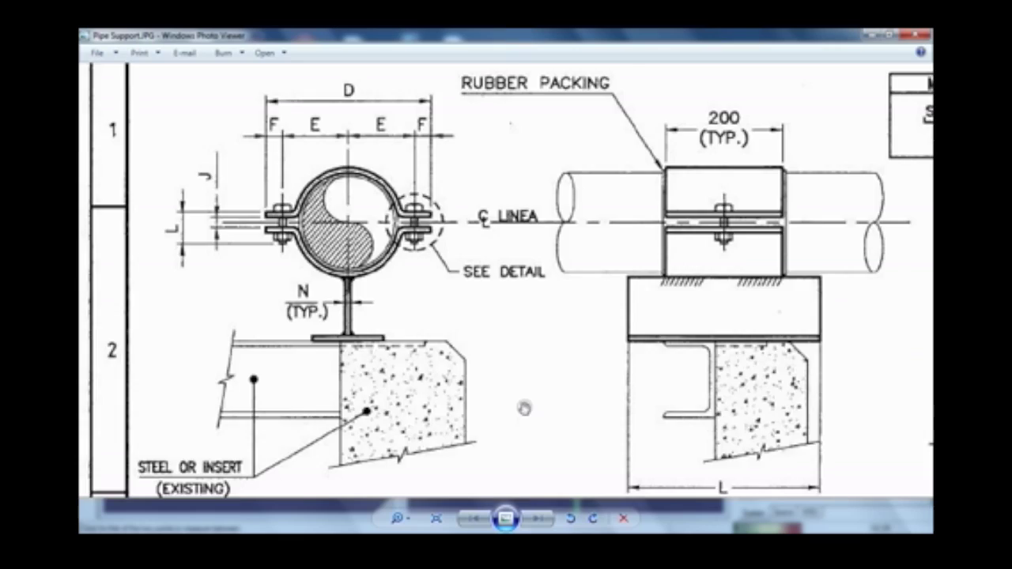
pyautogui.scroll(-5, 524, 409)
pyautogui.scroll(7, 535, 450)
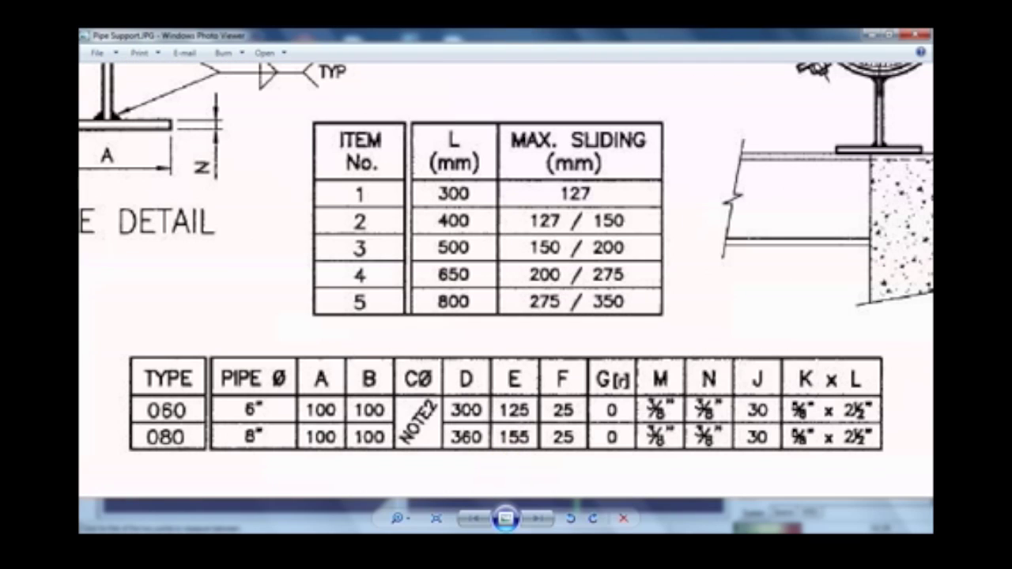
pyautogui.hotkey('alt', 'Tab')
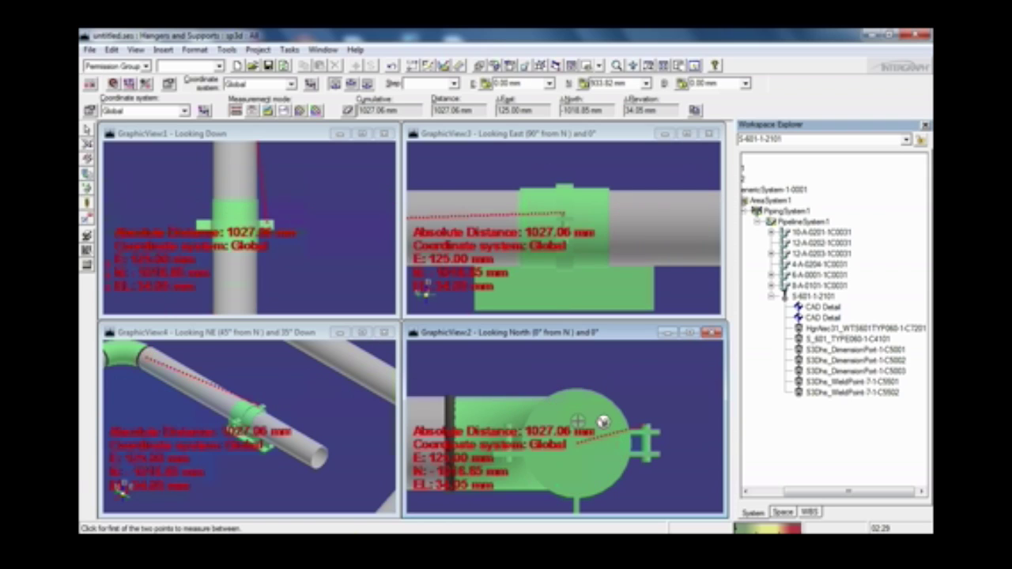
pyautogui.click(577, 422)
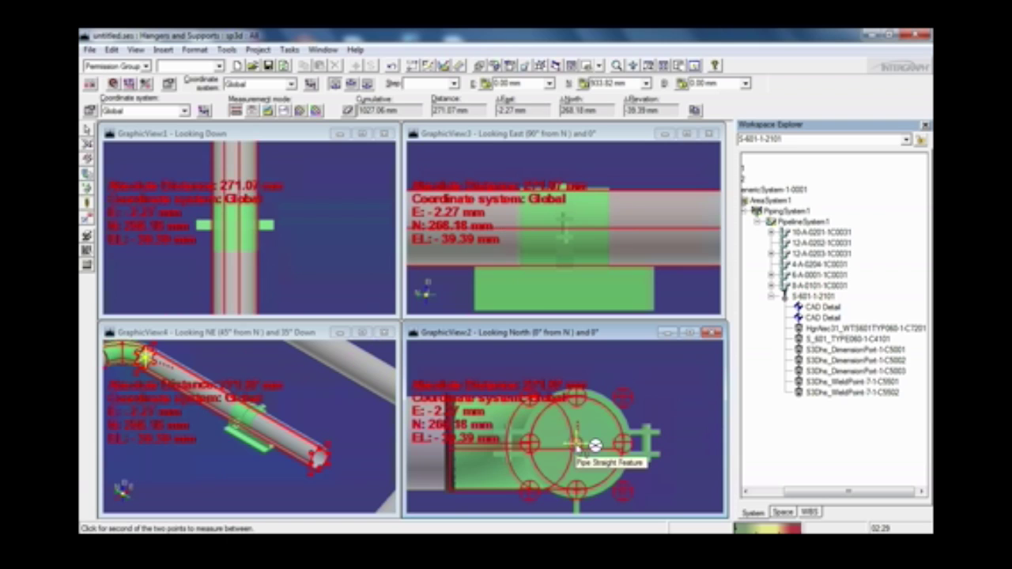
pyautogui.click(589, 448)
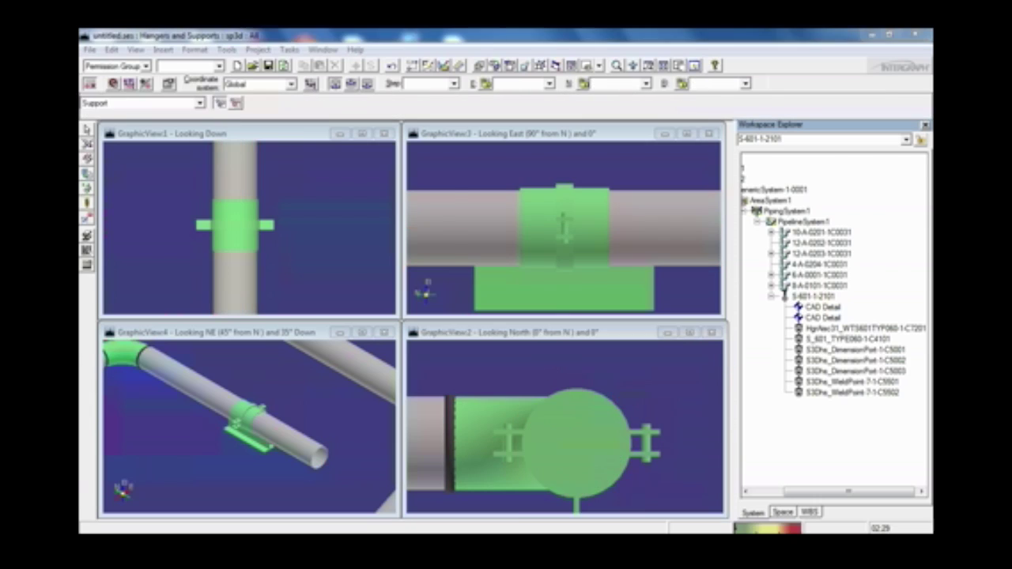
# - Check the shoe detail in the Pipe Support drawing and return to the model
pyautogui.hotkey('alt', 'Tab')
pyautogui.scroll(-4, 463, 381)
pyautogui.click(454, 192)
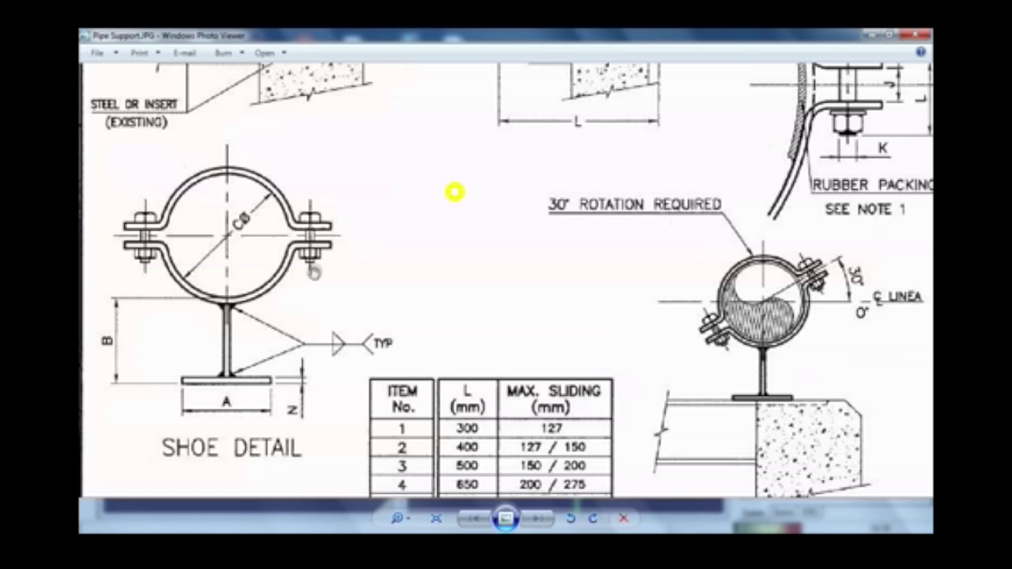
pyautogui.hotkey('alt', 'Tab')
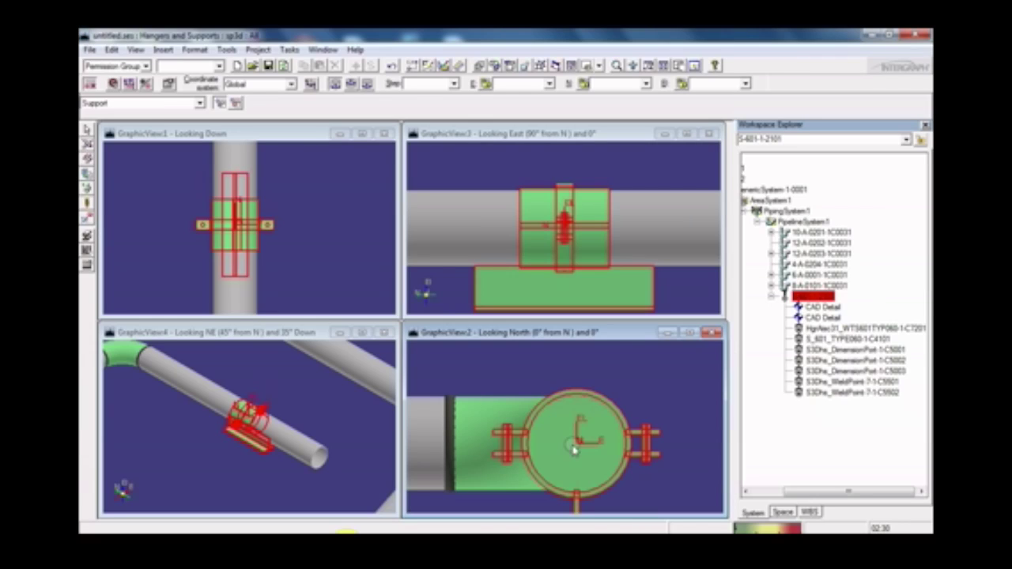
pyautogui.press('Escape')
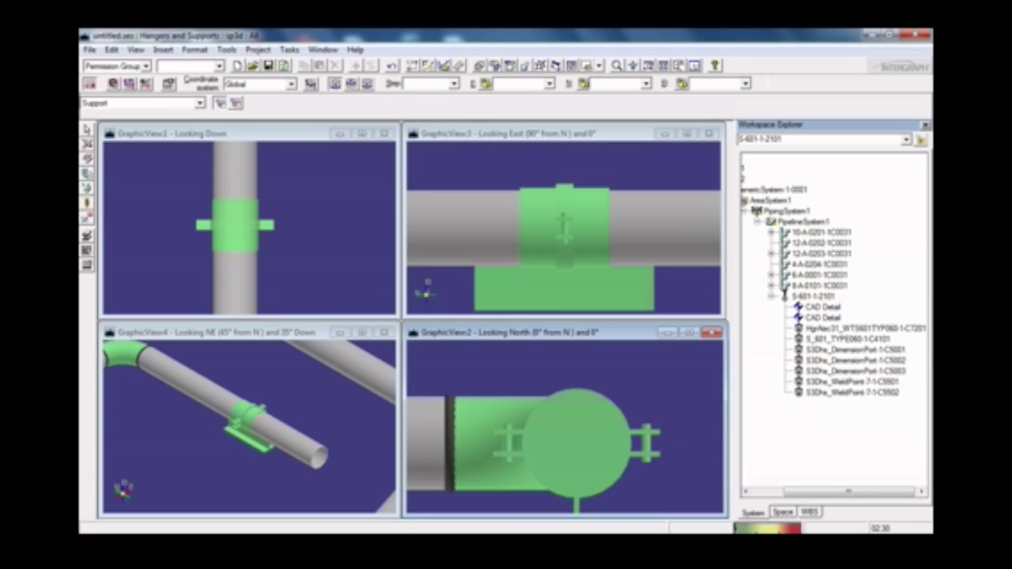
# - Look up the clamp's typical length along the pipe in the drawing's side elevation
pyautogui.click(303, 484)
pyautogui.moveTo(492, 238); pyautogui.dragTo(491, 402)
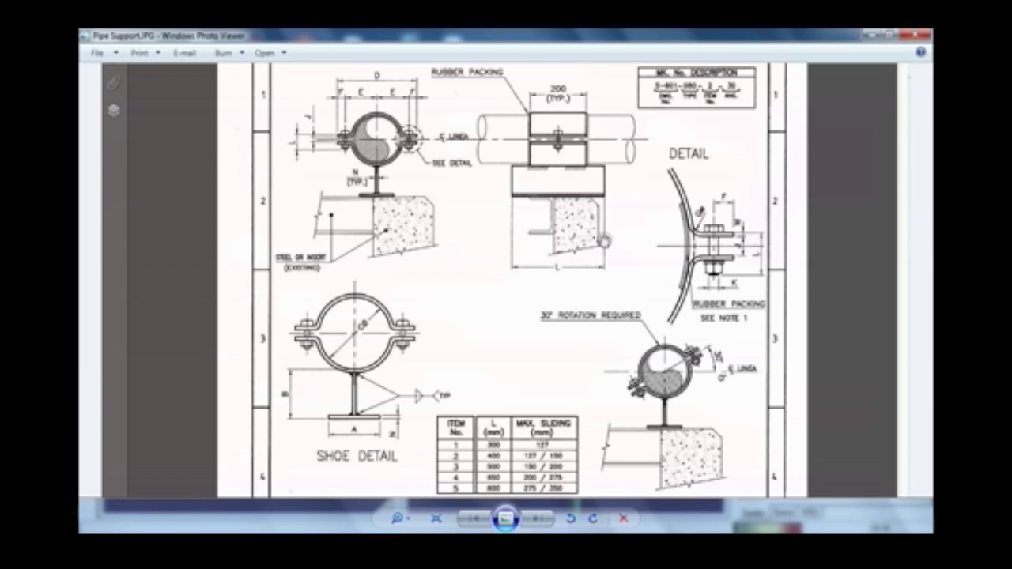
pyautogui.moveTo(542, 322)
pyautogui.mouseDown()
pyautogui.moveTo(542, 304)
pyautogui.moveTo(542, 347)
pyautogui.mouseUp()
pyautogui.click(383, 488)
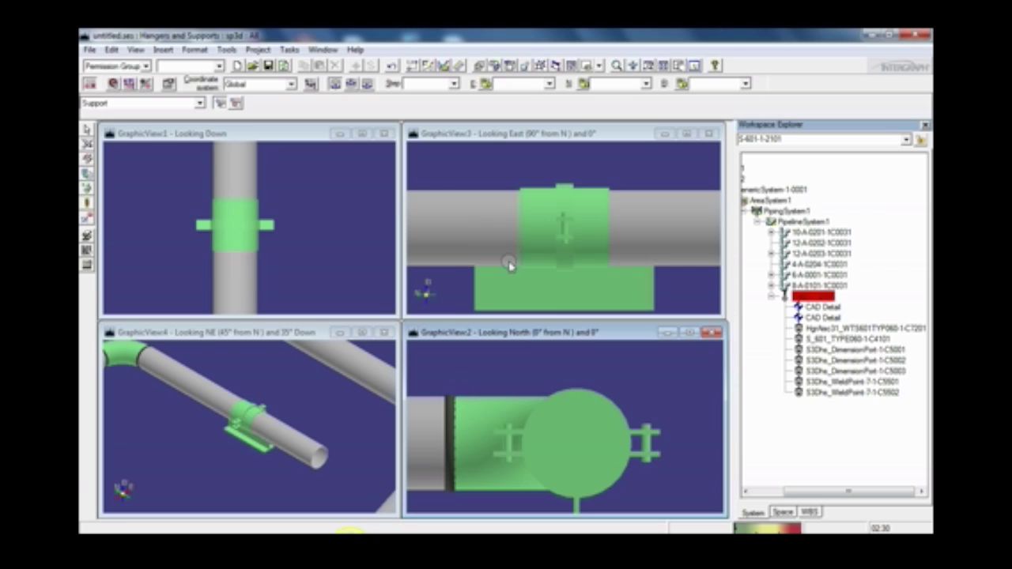
# - Measure the clamp's length along the pipe between its two end edges in the Looking East view
pyautogui.click(648, 66)
pyautogui.click(503, 150)
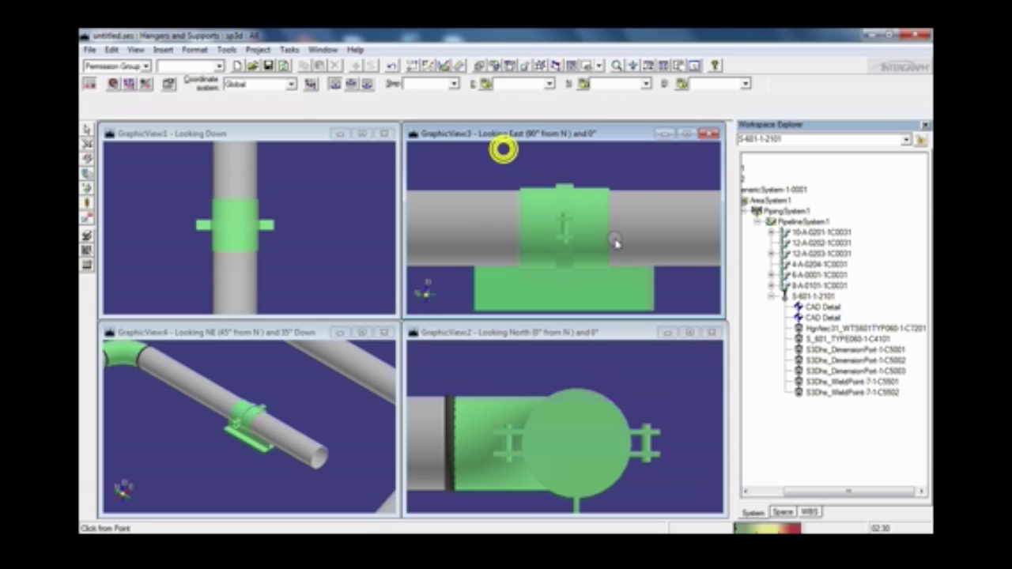
pyautogui.click(621, 239)
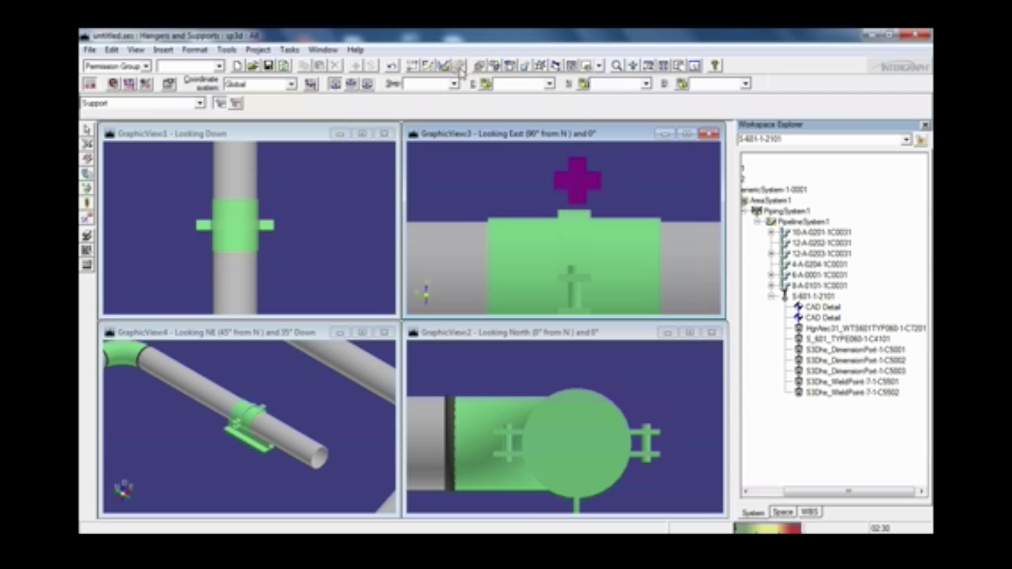
pyautogui.click(458, 67)
pyautogui.click(485, 220)
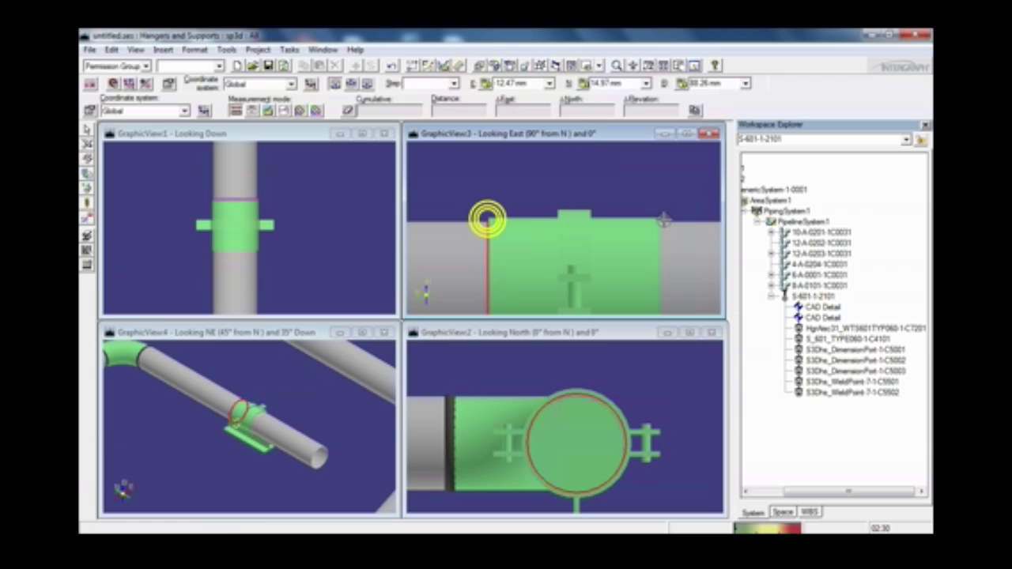
pyautogui.click(681, 219)
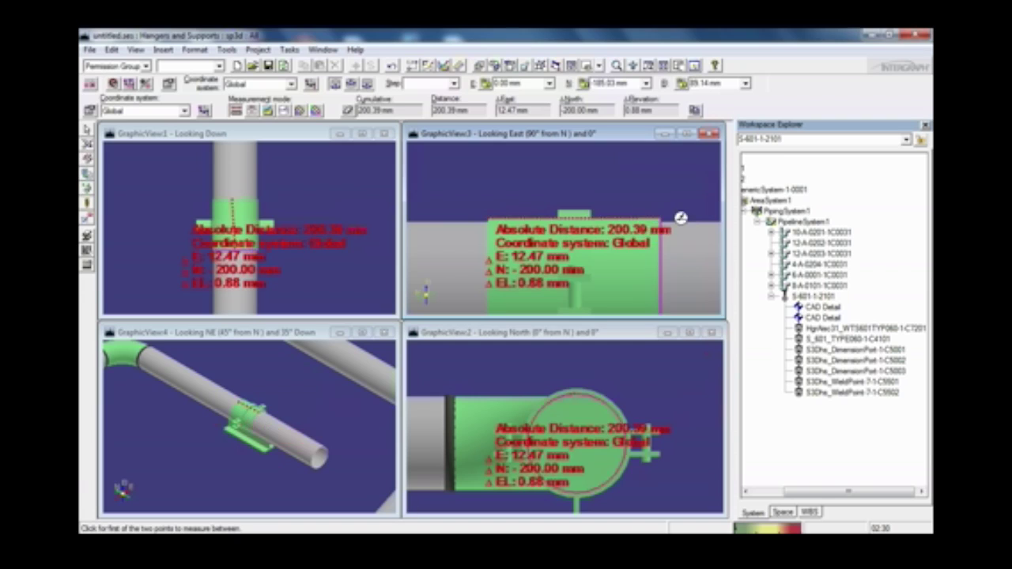
# - Compare the measured clamp length with the typical length in the drawing's side elevation, and end the measurement
pyautogui.hotkey('alt', 'Tab')
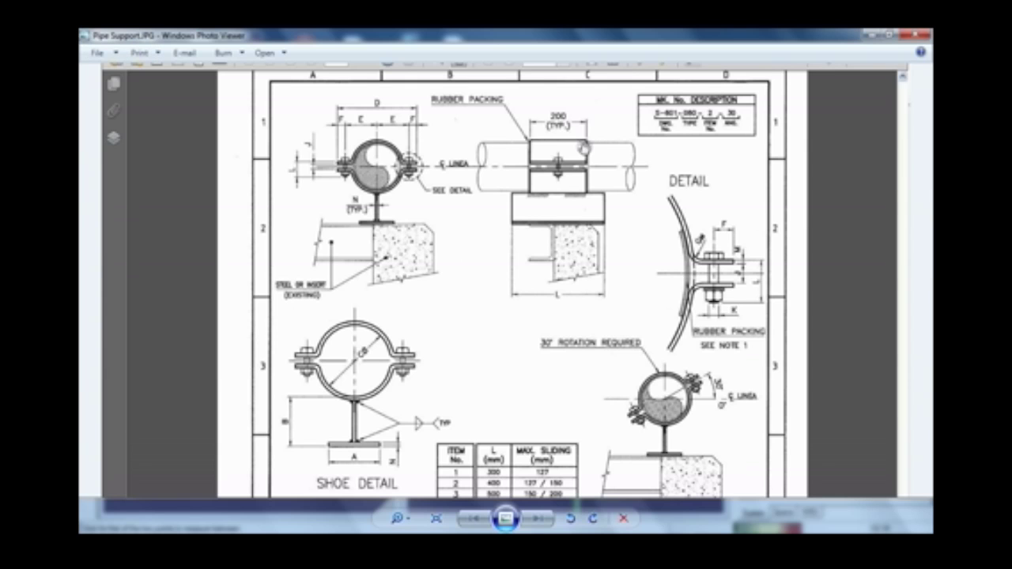
pyautogui.click(868, 37)
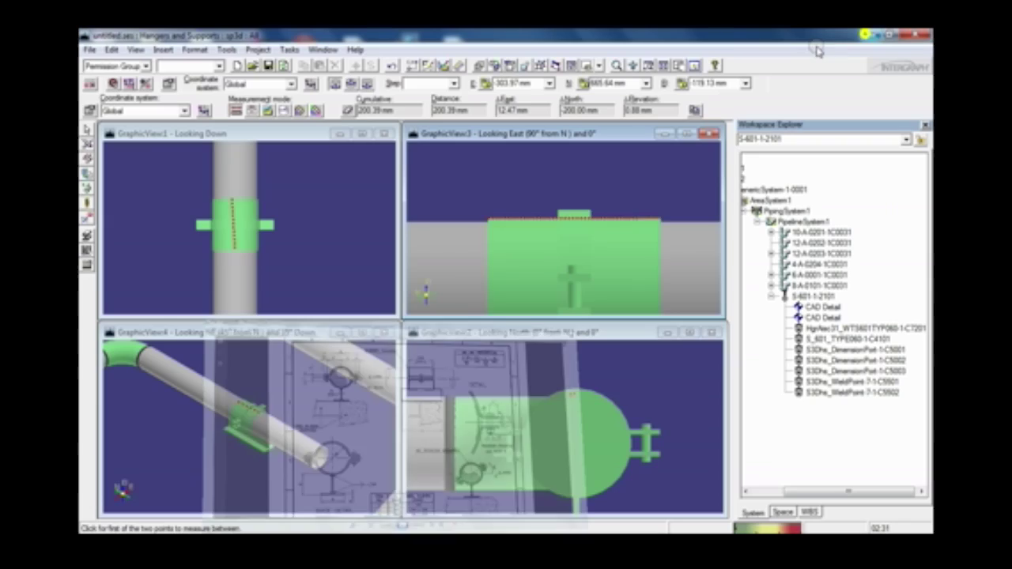
pyautogui.click(646, 162)
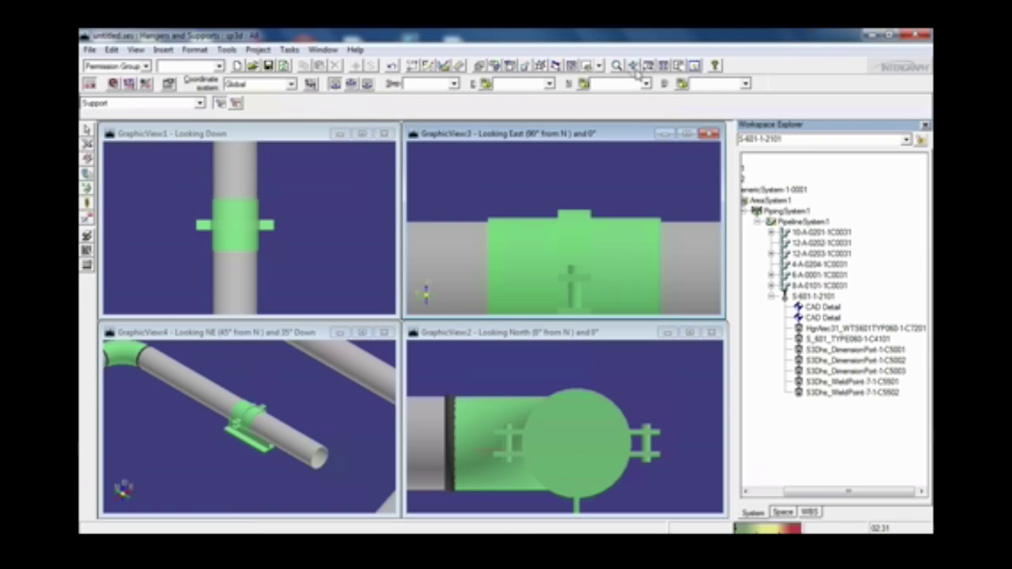
# - Switch to the Drawings and Reports task and generate the orthographic drawing for support S-601-1-2101 under Metric_All Supports
pyautogui.click(633, 68)
pyautogui.moveTo(586, 177); pyautogui.dragTo(591, 305)
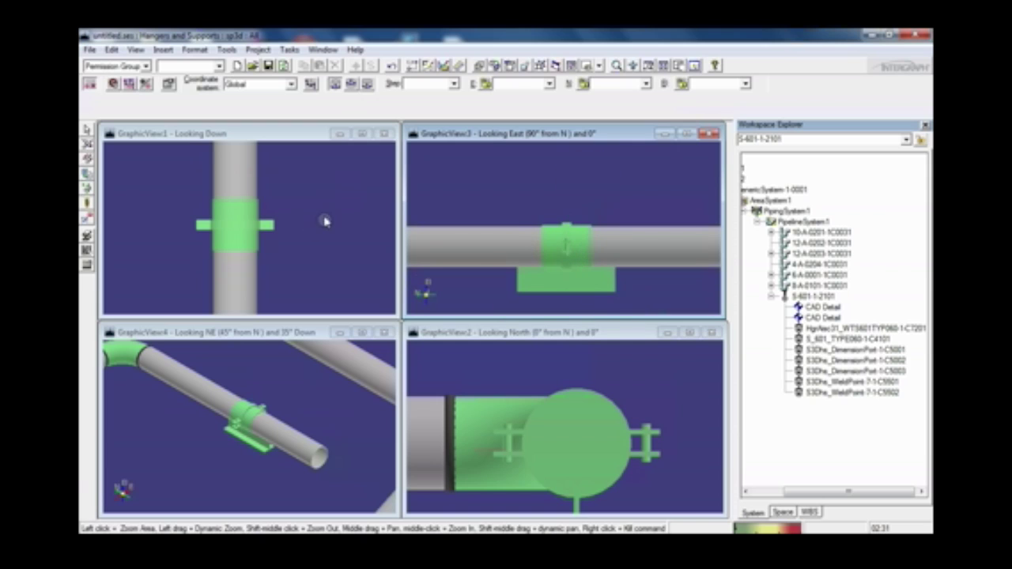
pyautogui.rightClick(316, 207)
pyautogui.click(289, 50)
pyautogui.click(332, 94)
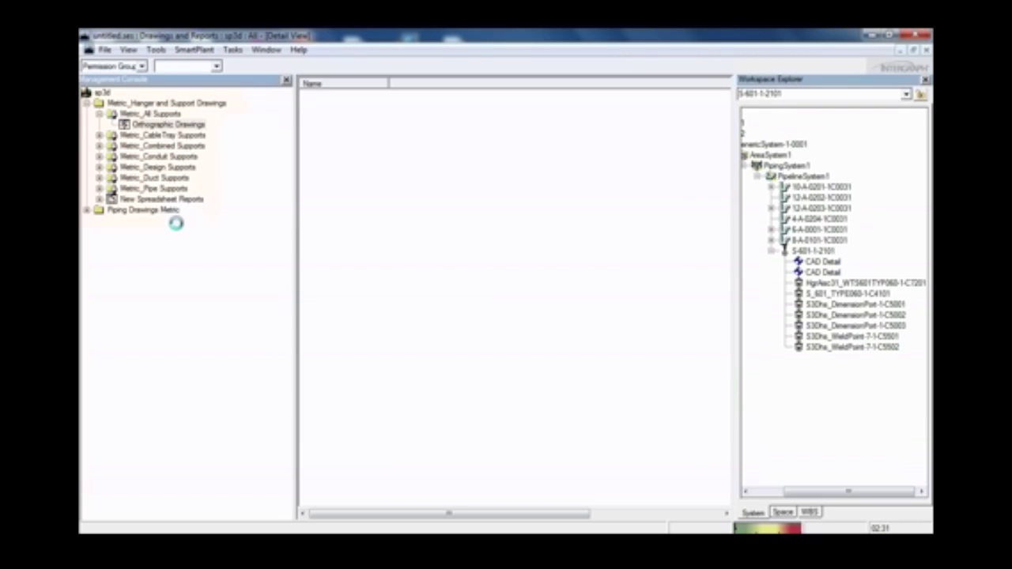
pyautogui.rightClick(181, 125)
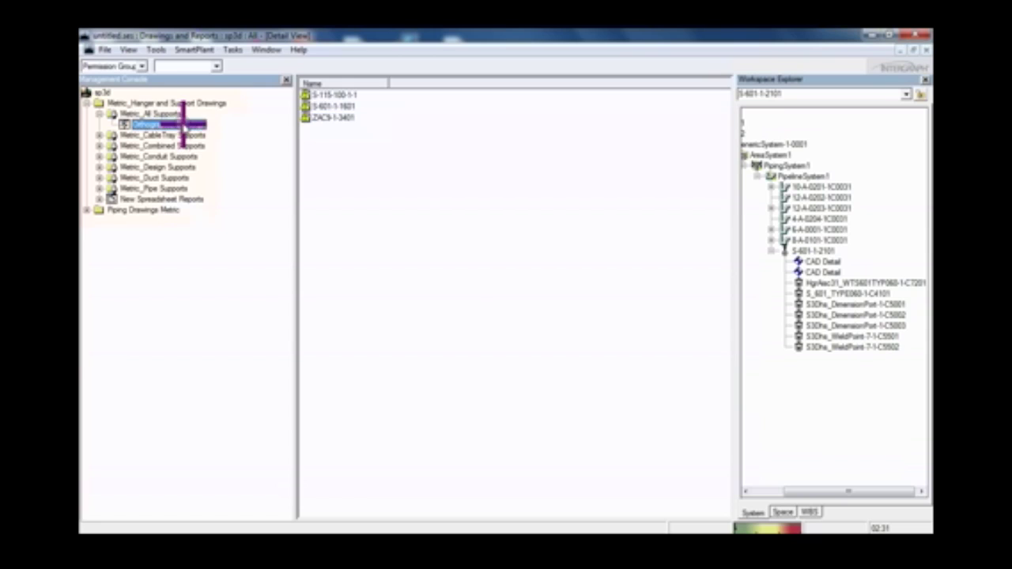
pyautogui.click(228, 163)
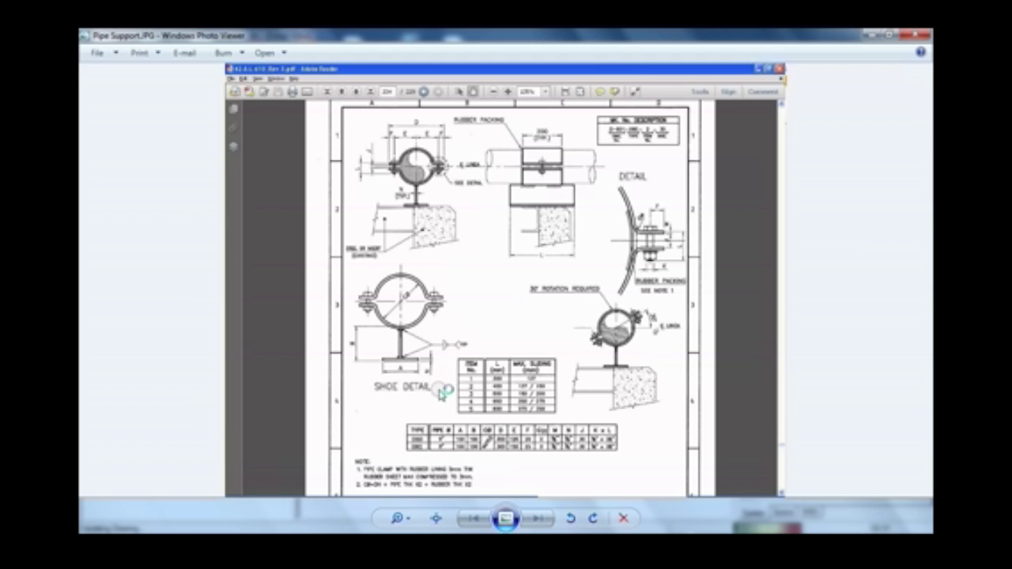
# - Review the Pipe Support reference drawing while the orthographic drawing updates, and return to Drawings and Reports
pyautogui.scroll(3, 475, 383)
pyautogui.scroll(-3, 483, 225)
pyautogui.click(298, 541)
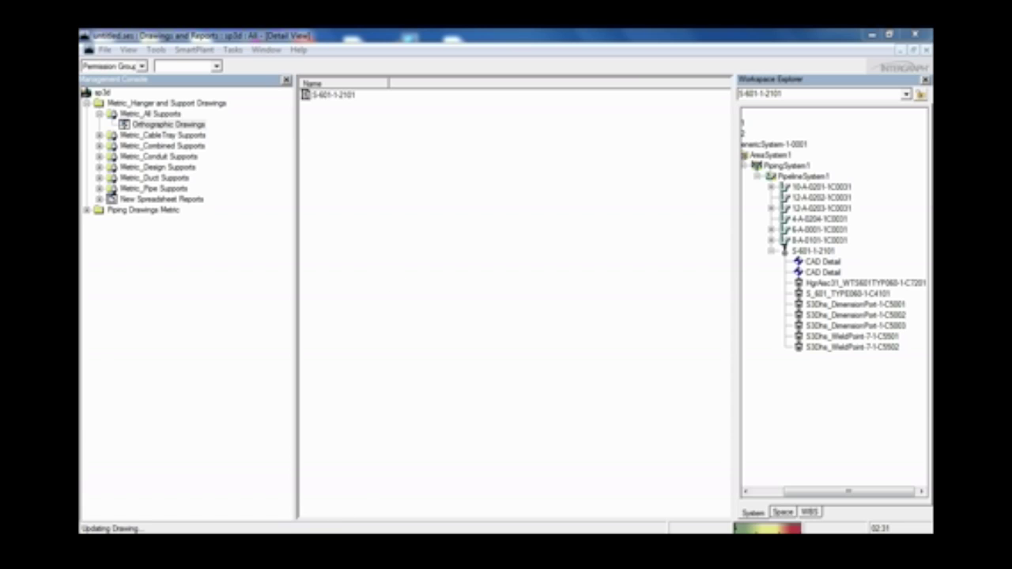
pyautogui.click(305, 484)
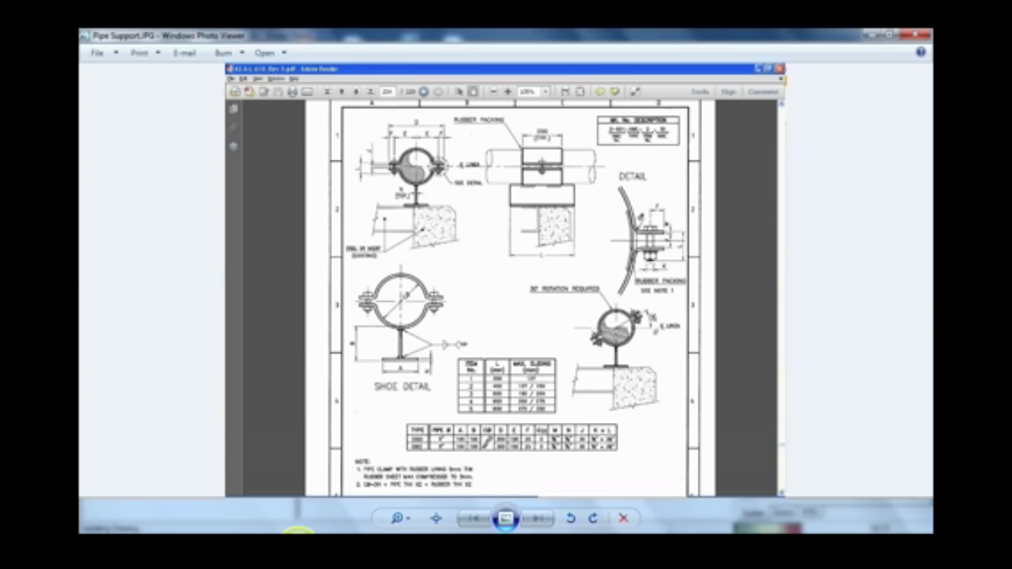
pyautogui.hotkey('alt', 'Tab')
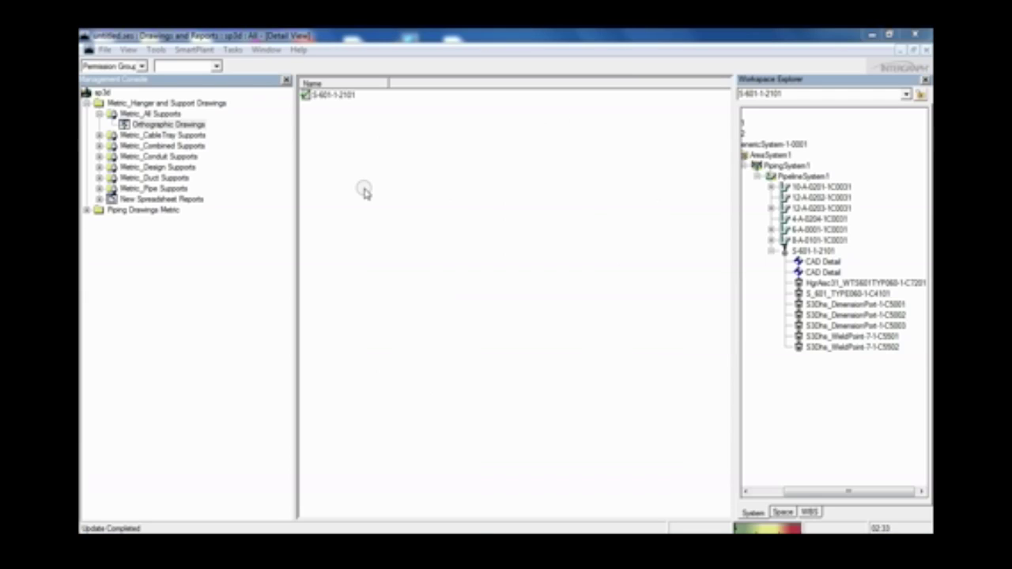
# - Open the S-601-1-2101 orthographic drawing for editing and maximize its window
pyautogui.rightClick(329, 95)
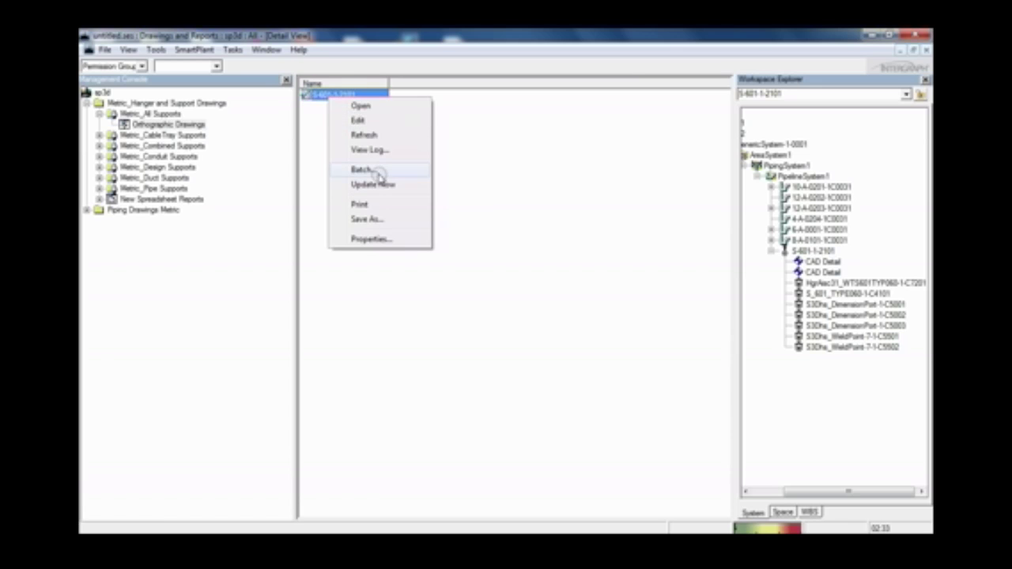
pyautogui.click(362, 120)
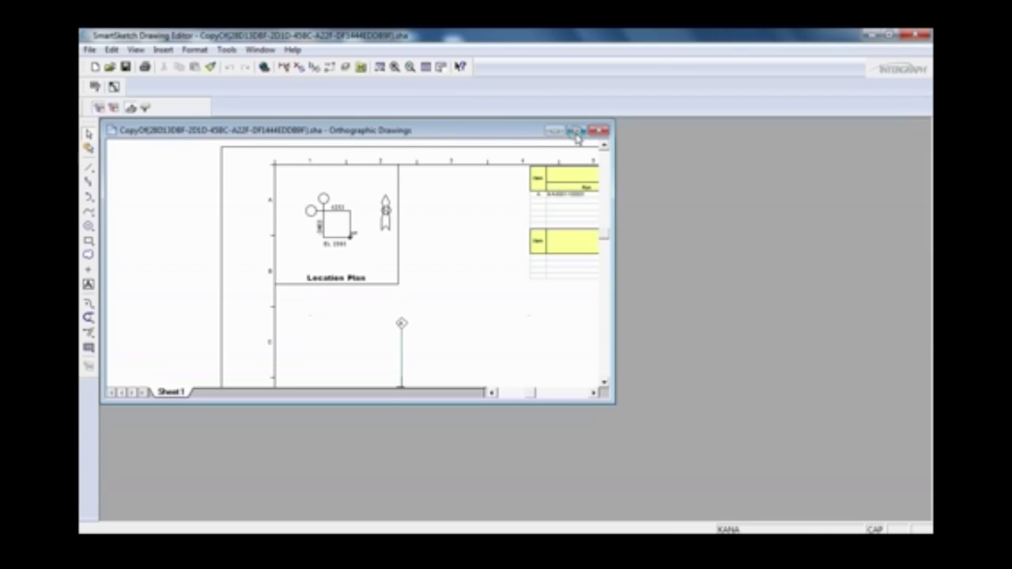
pyautogui.click(575, 131)
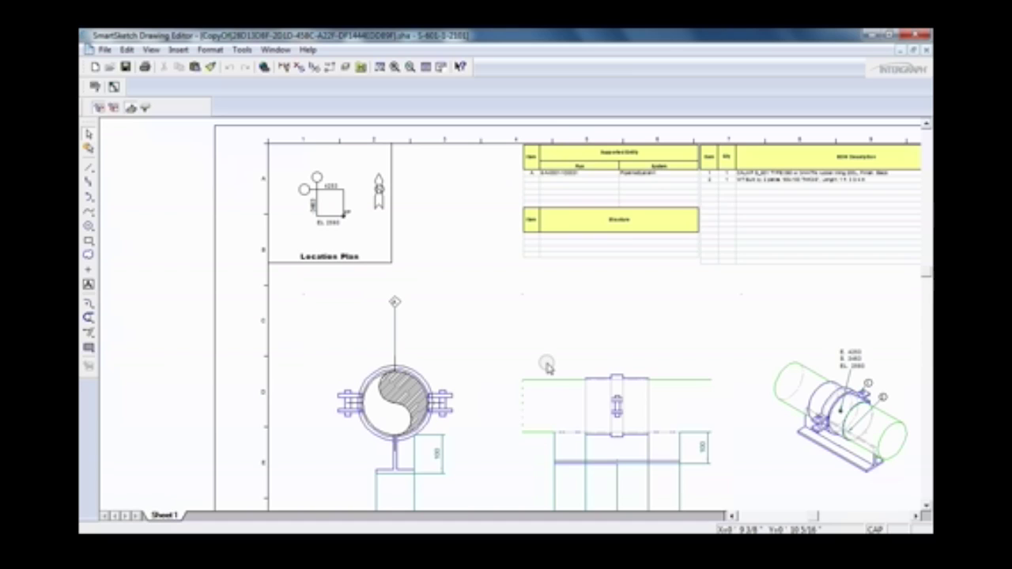
# - Examine the sheet layout and the shoe dimensions in the clamp elevation of the S-601-1-2101 drawing
pyautogui.scroll(-2, 547, 366)
pyautogui.scroll(-2, 547, 366)
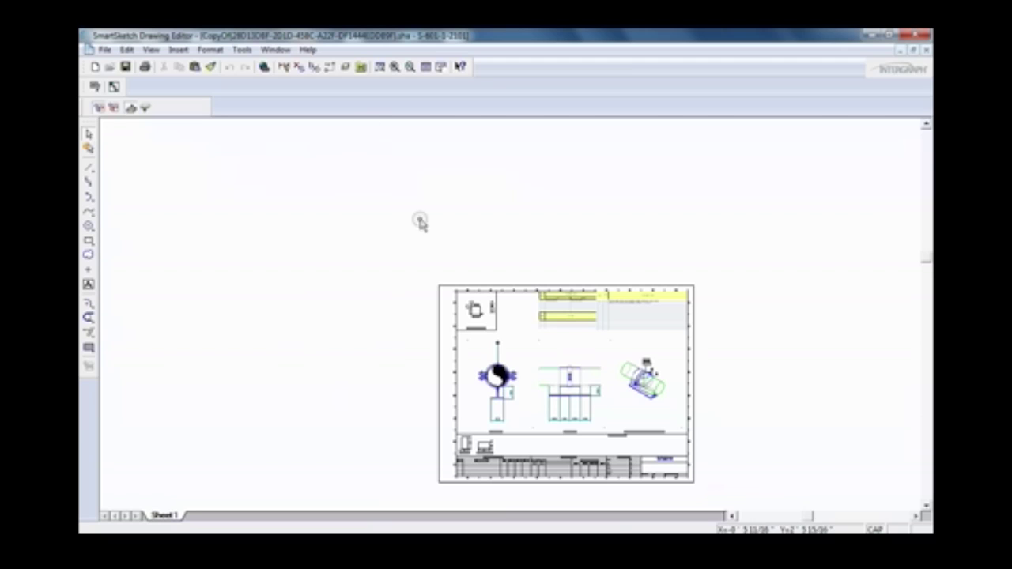
pyautogui.scroll(3, 514, 414)
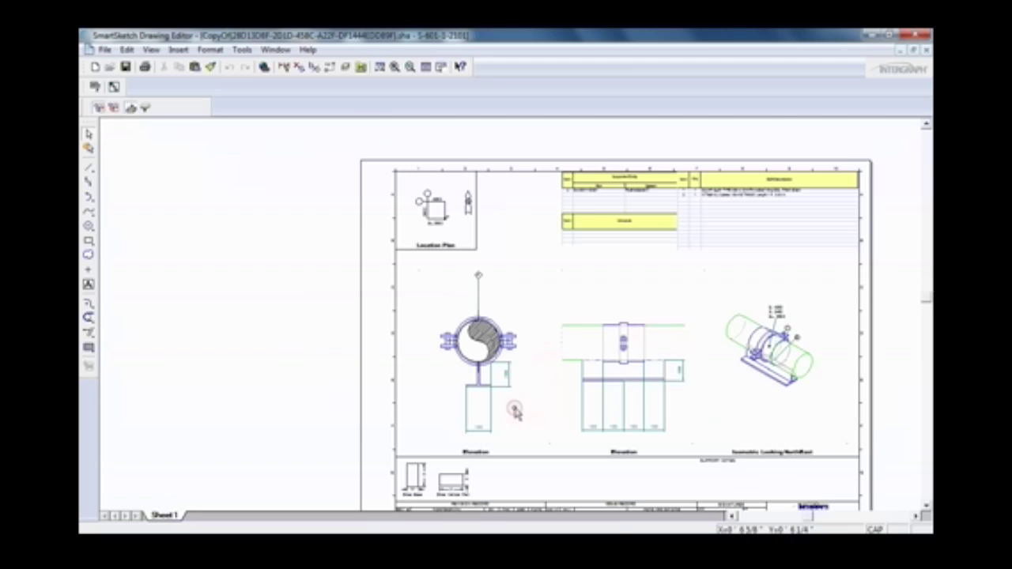
pyautogui.scroll(3, 504, 403)
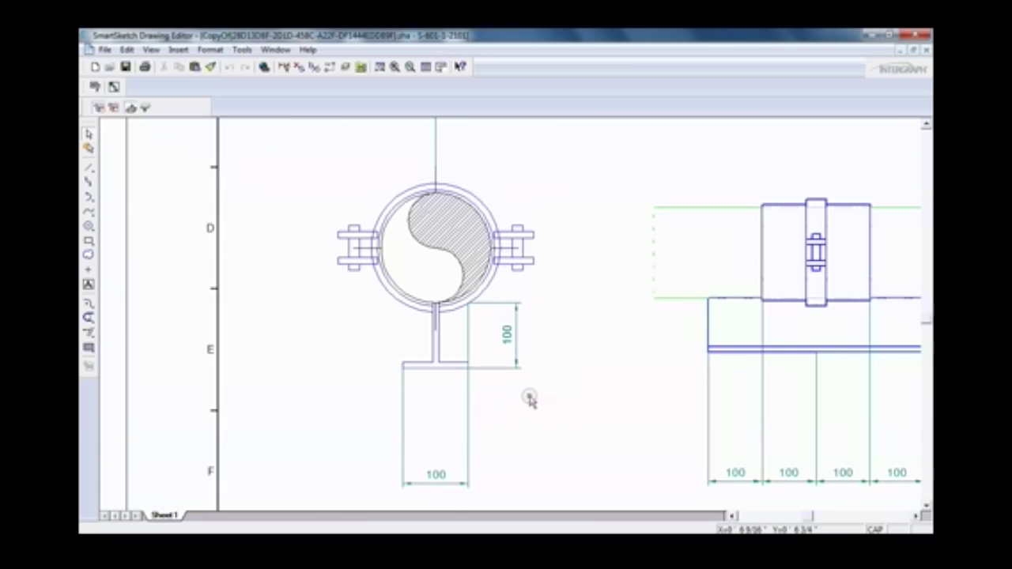
# - Examine the two dimensioned elevations of the clamped shoe on the S-601-1-2101 drawing sheet
pyautogui.scroll(-1, 523, 279)
pyautogui.scroll(-2, 528, 295)
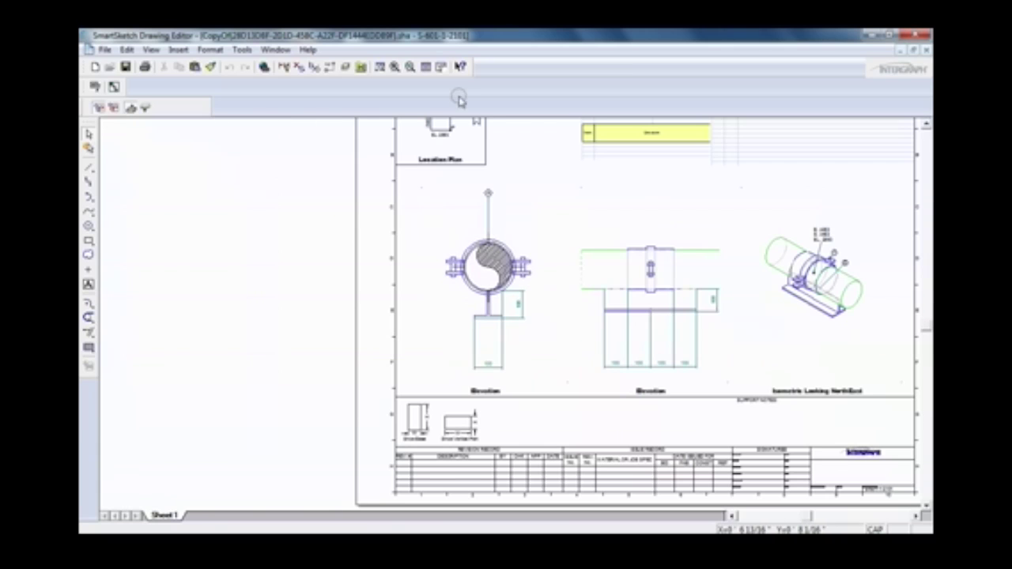
pyautogui.click(441, 68)
pyautogui.moveTo(545, 306); pyautogui.dragTo(479, 316)
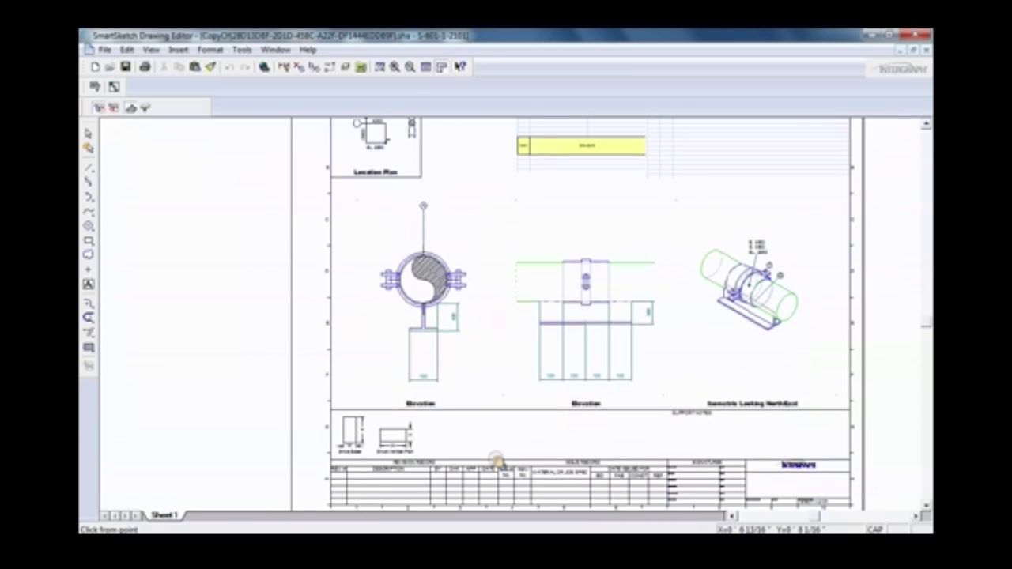
pyautogui.scroll(1, 434, 317)
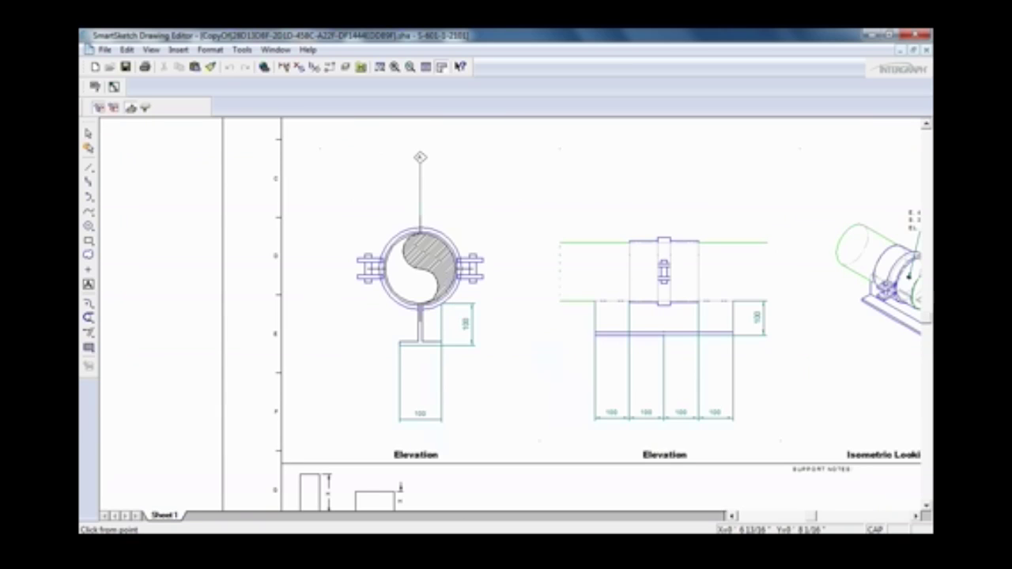
# - Compare the shoe dimensions in both elevations with the Shoe Detail in the Pipe Support reference image, and return to the drawing
pyautogui.click(348, 486)
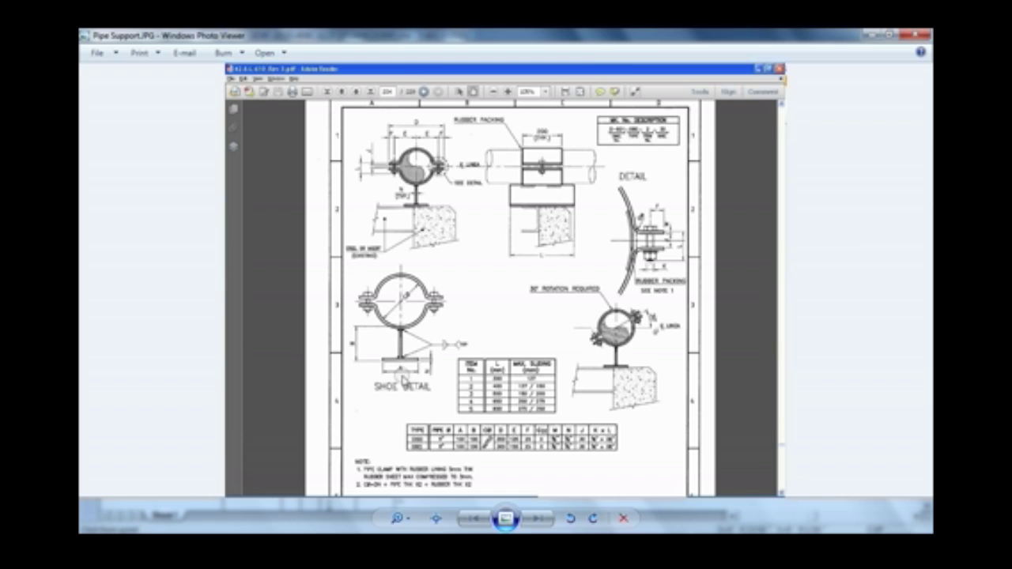
pyautogui.scroll(1, 397, 385)
pyautogui.hotkey('alt', 'Tab')
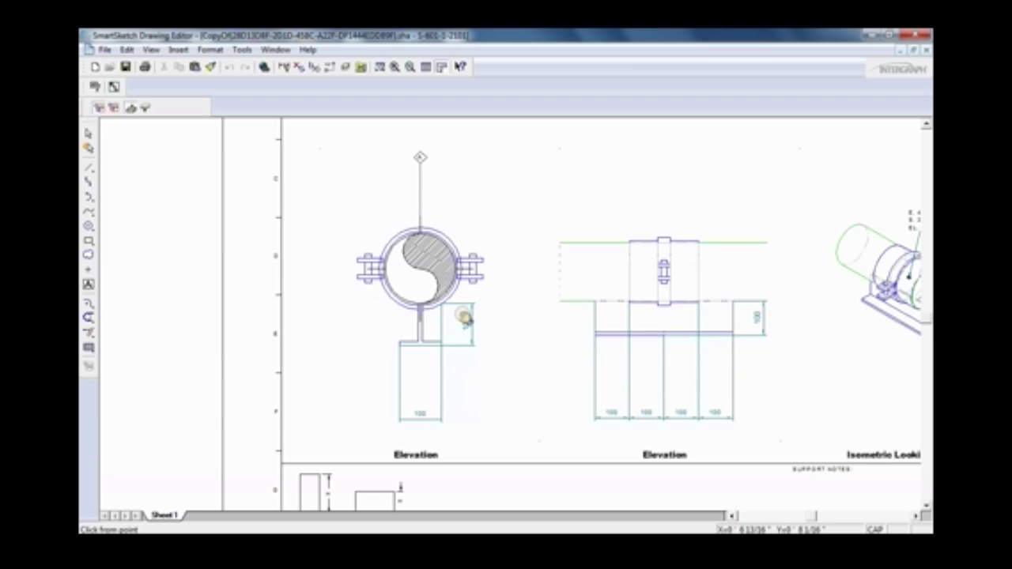
pyautogui.hotkey('alt', 'Tab')
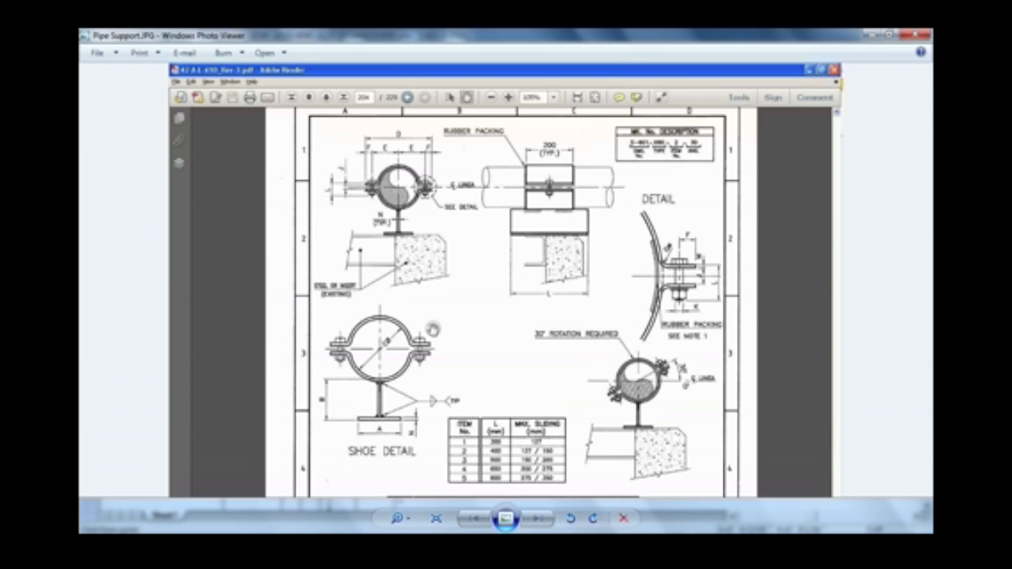
pyautogui.hotkey('alt', 'Tab')
pyautogui.moveTo(561, 368)
pyautogui.mouseDown()
pyautogui.moveTo(535, 393)
pyautogui.moveTo(524, 381)
pyautogui.mouseUp()
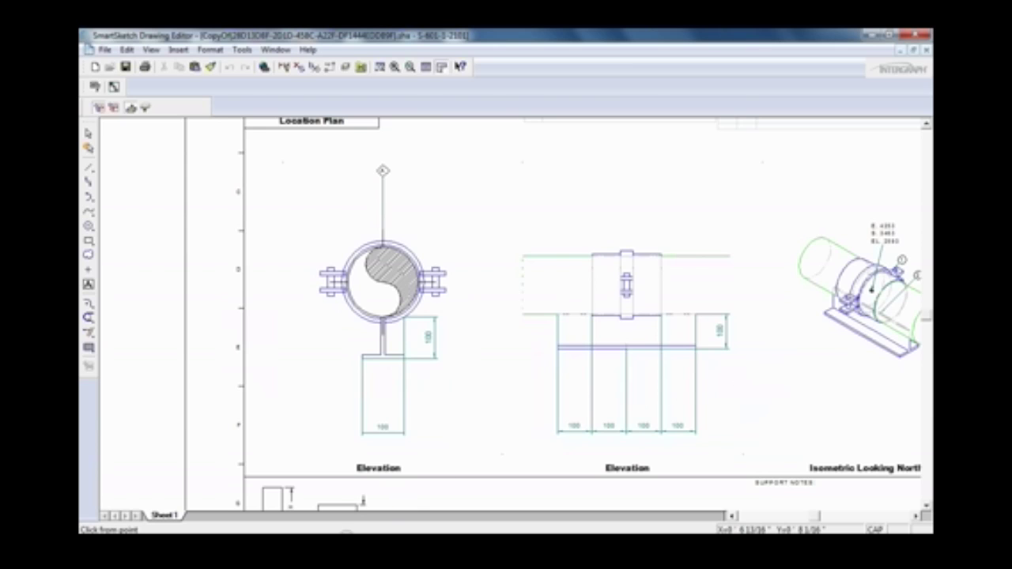
pyautogui.click(347, 534)
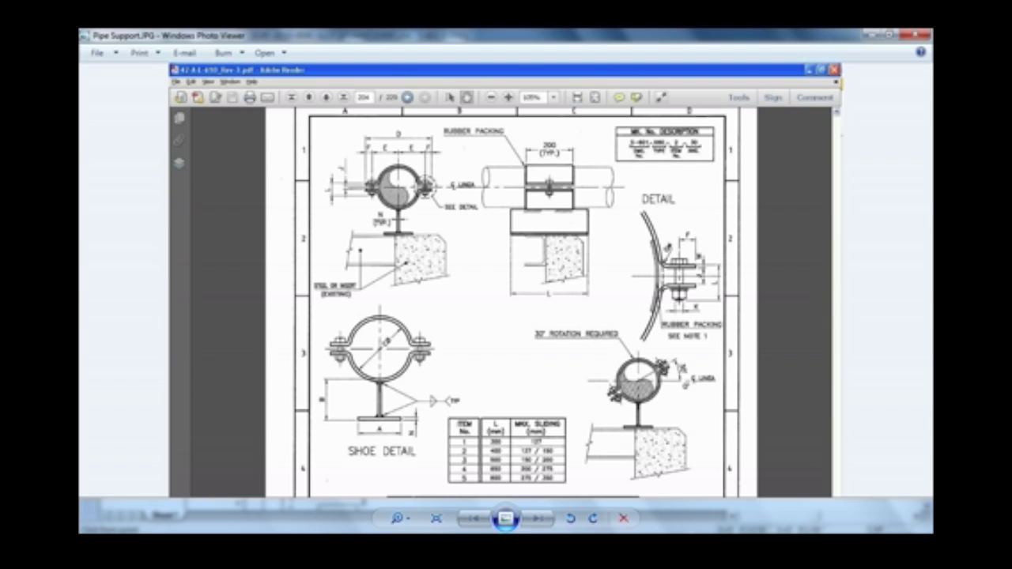
pyautogui.hotkey('alt', 'Tab')
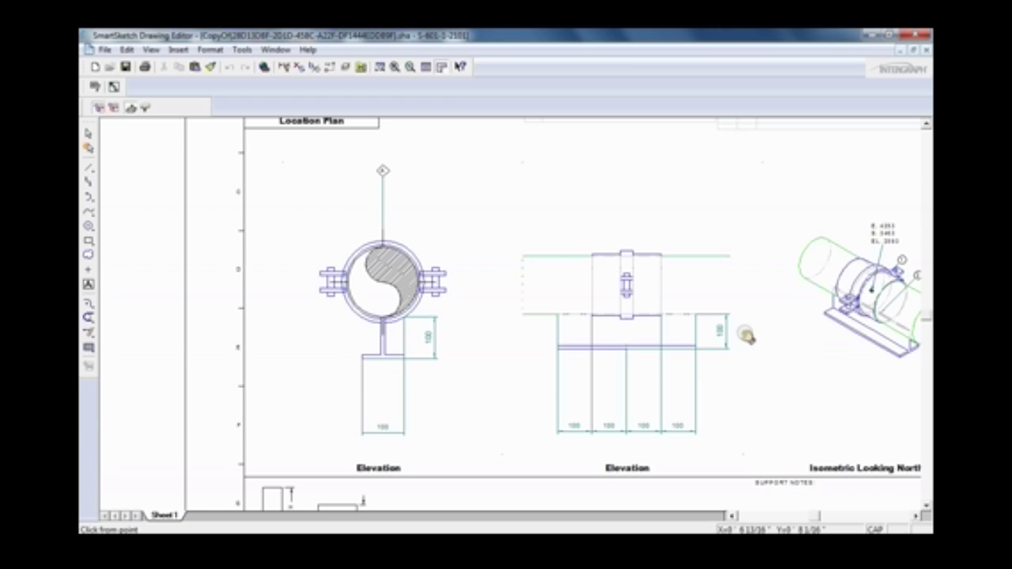
# - Inspect the coordinate label and the item balloons 1 and 2 in the Isometric Looking NorthEast view
pyautogui.moveTo(748, 353)
pyautogui.mouseDown()
pyautogui.moveTo(671, 366)
pyautogui.moveTo(538, 355)
pyautogui.mouseUp()
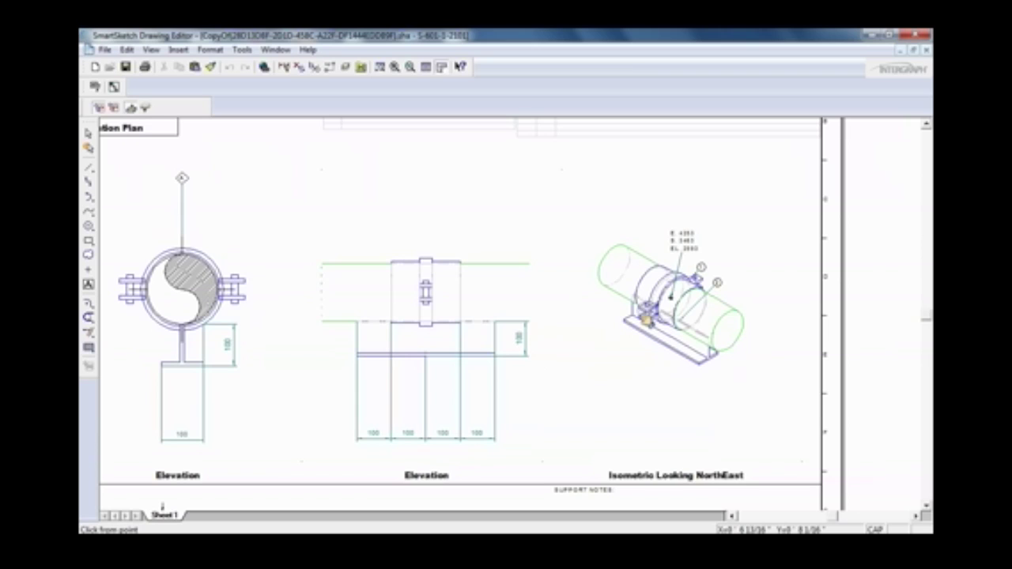
pyautogui.scroll(2, 706, 280)
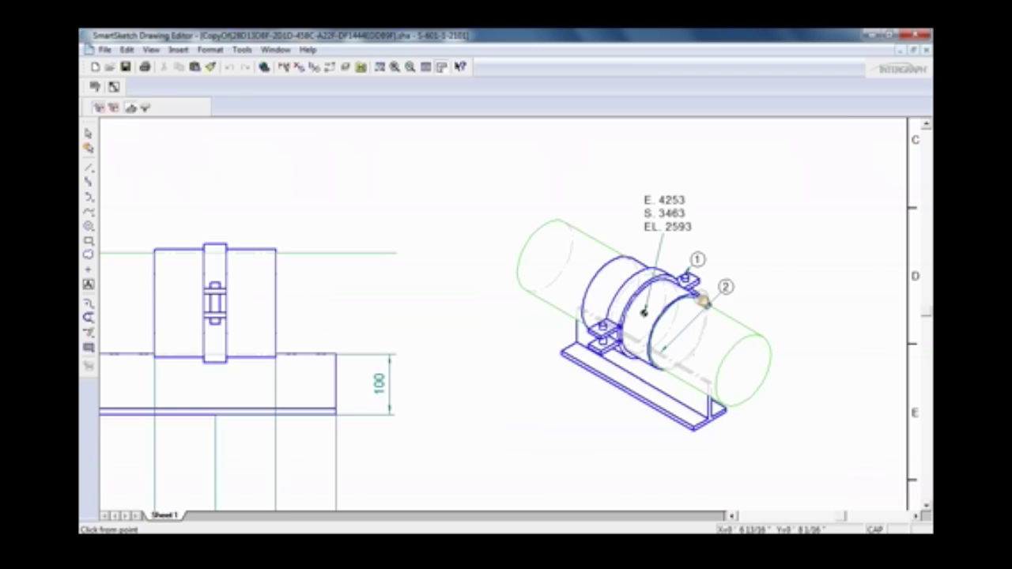
pyautogui.scroll(1, 701, 300)
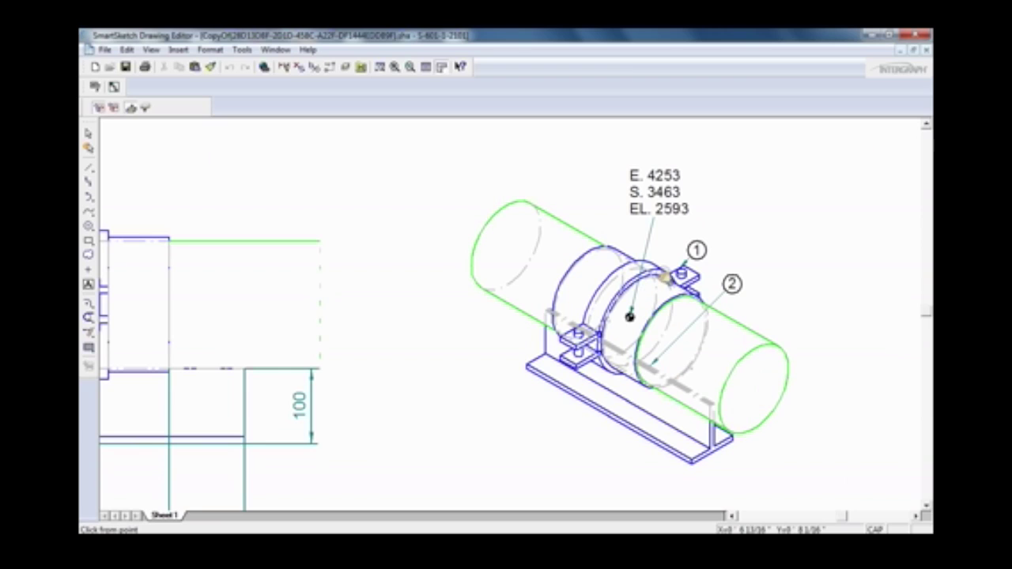
pyautogui.scroll(-3, 545, 273)
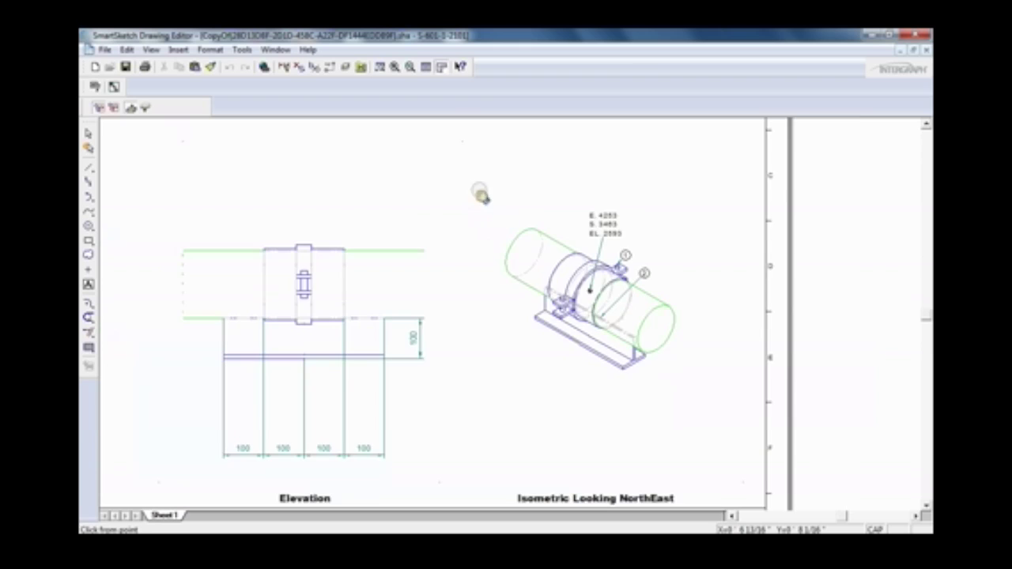
# - Read the clamp and WT shoe entries in the BOM Description table of the drawing
pyautogui.moveTo(480, 194); pyautogui.dragTo(669, 396)
pyautogui.moveTo(514, 313); pyautogui.dragTo(395, 361)
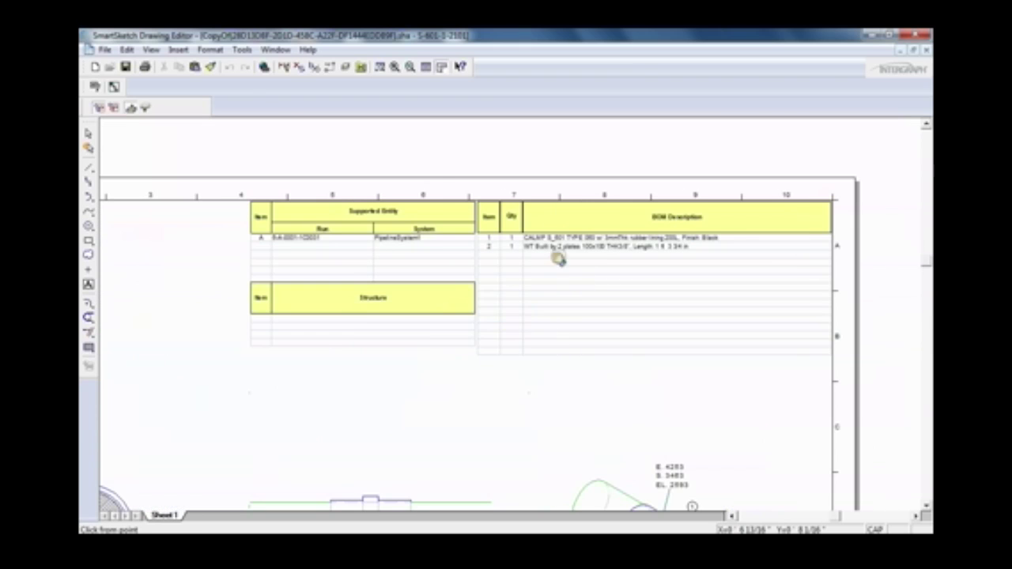
pyautogui.scroll(2, 546, 254)
pyautogui.moveTo(577, 291); pyautogui.dragTo(565, 351)
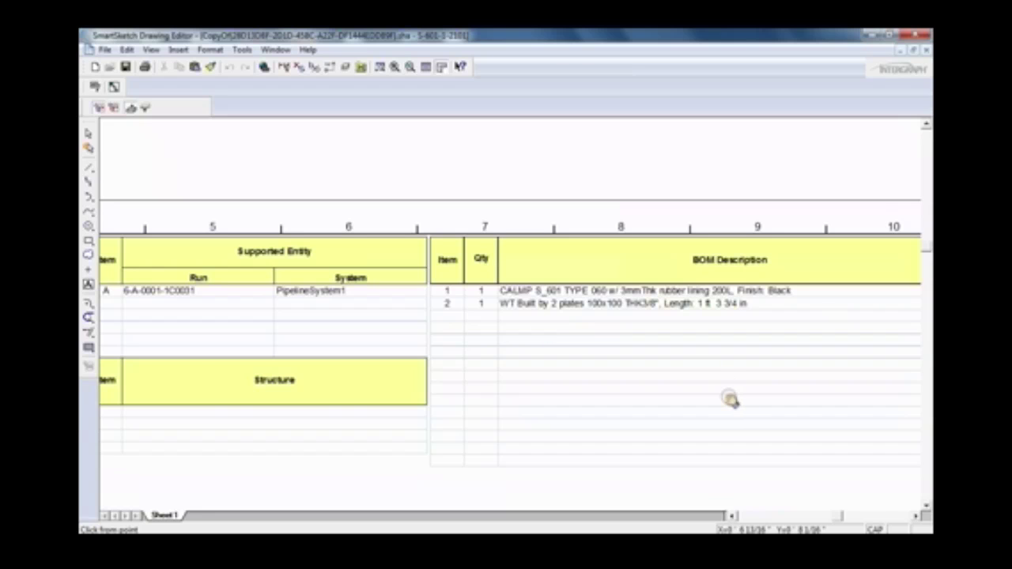
pyautogui.scroll(-2, 730, 400)
pyautogui.scroll(2, 637, 357)
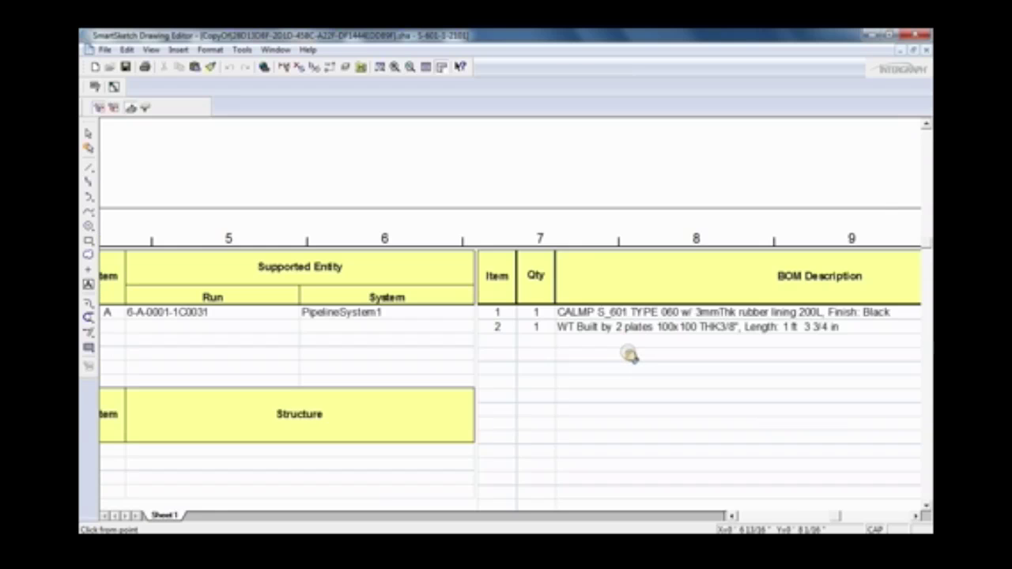
pyautogui.scroll(-1, 616, 339)
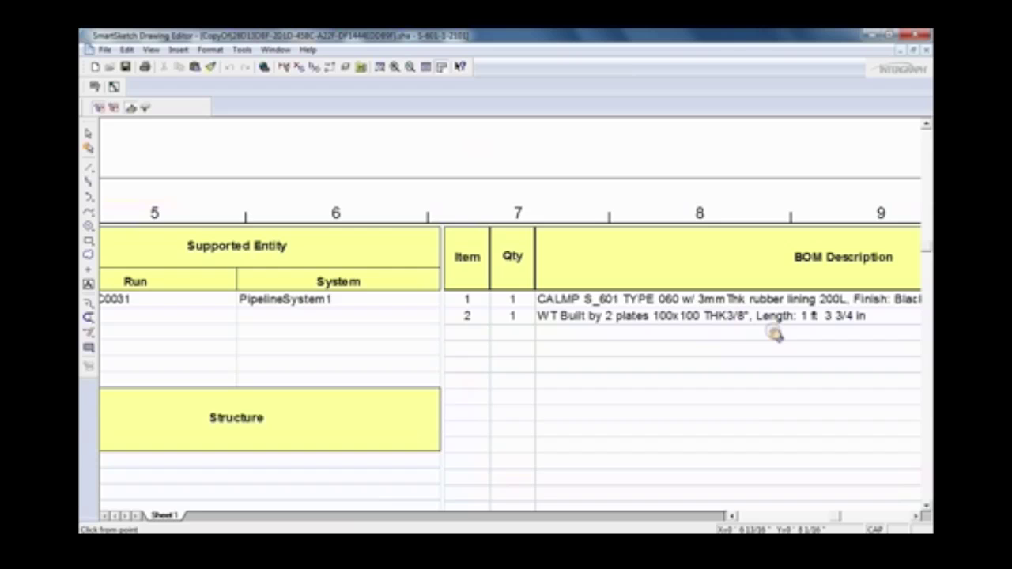
pyautogui.scroll(-2, 775, 335)
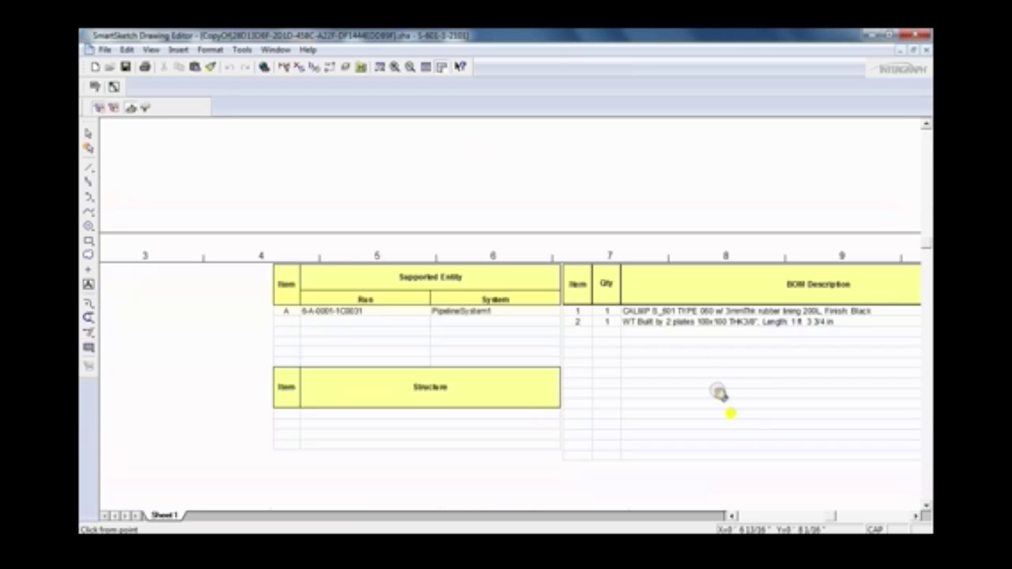
# - Identify the shoe part that belongs to balloon 2 in the isometric view
pyautogui.moveTo(720, 398); pyautogui.dragTo(652, 250, button='middle')
pyautogui.moveTo(651, 355); pyautogui.dragTo(600, 209, button='middle')
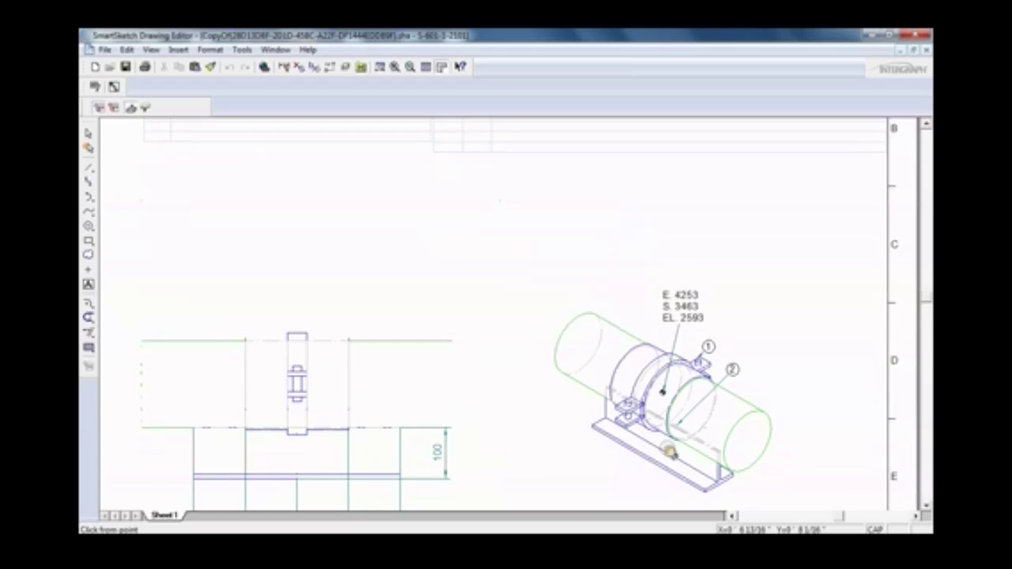
pyautogui.scroll(1, 673, 470)
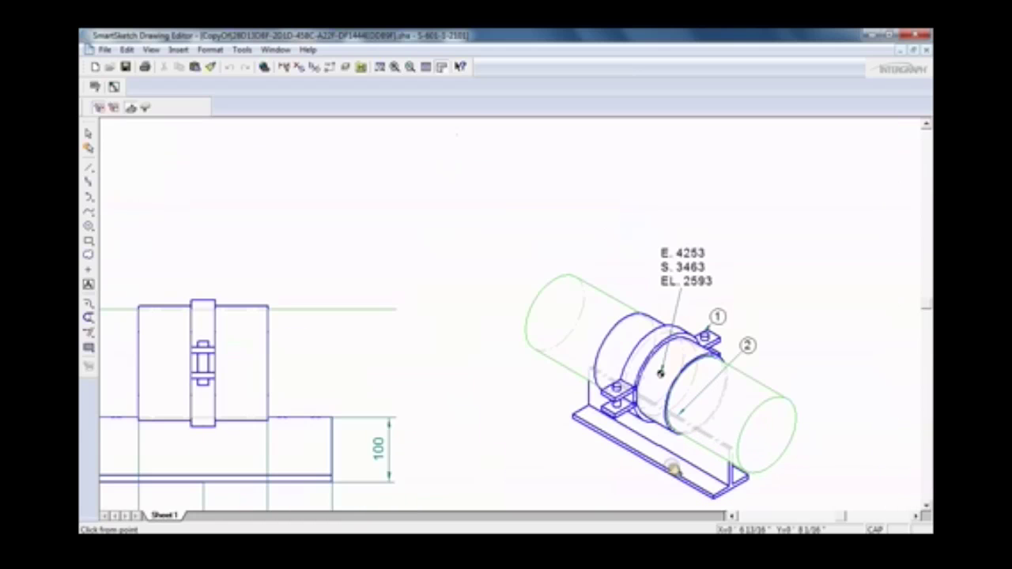
pyautogui.scroll(-1, 673, 470)
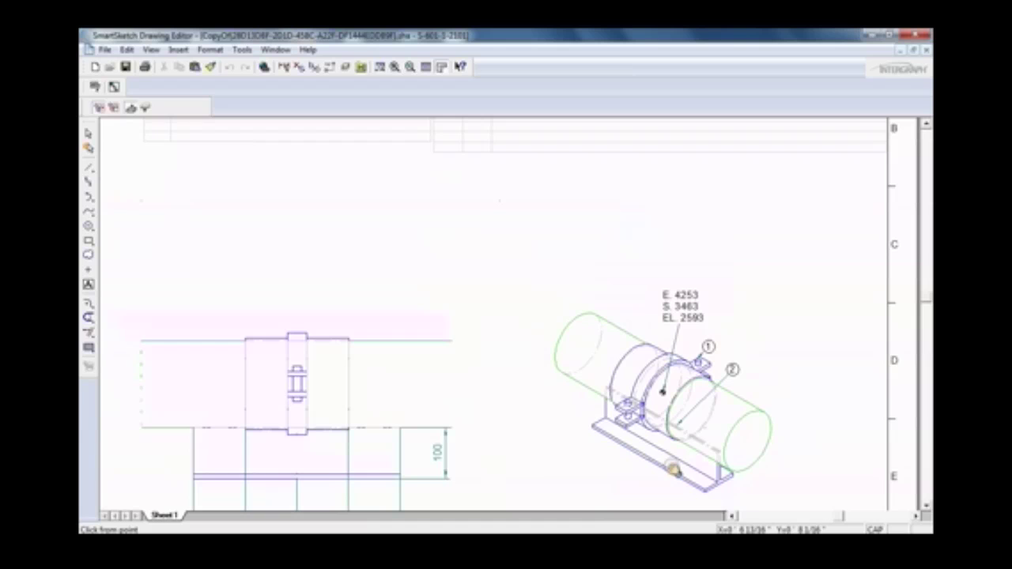
pyautogui.scroll(-1, 673, 469)
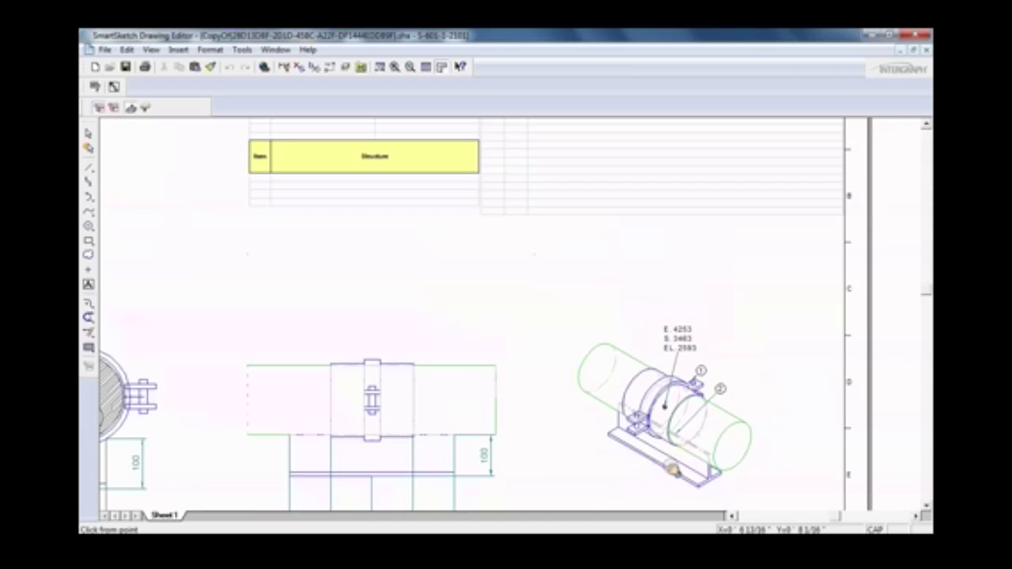
# - Recheck the descriptions, shoe length and quantities of items 1 and 2 in the BOM table
pyautogui.scroll(2, 673, 469)
pyautogui.moveTo(583, 181); pyautogui.dragTo(598, 404)
pyautogui.moveTo(586, 162); pyautogui.dragTo(585, 382)
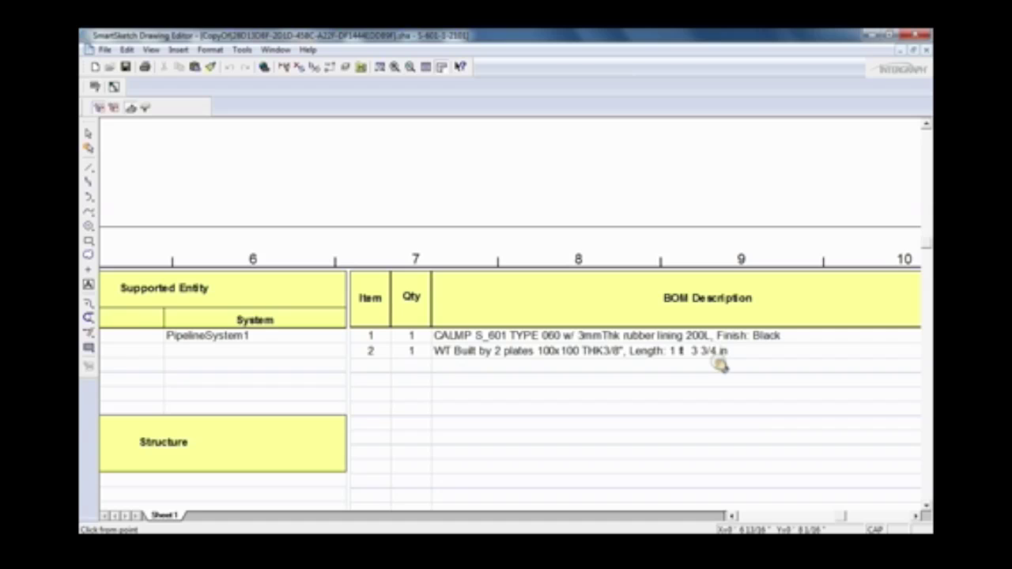
pyautogui.scroll(-2, 633, 379)
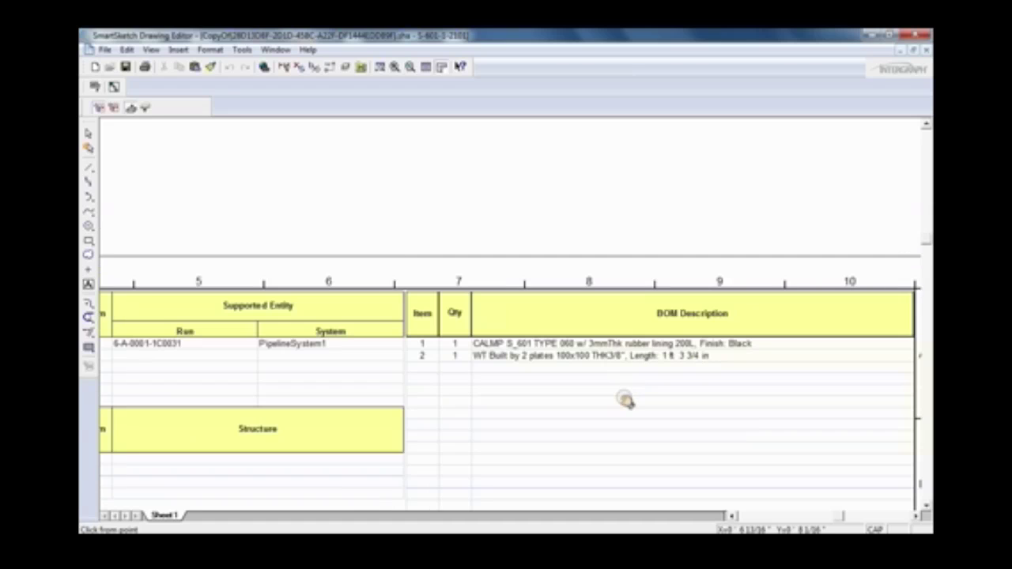
pyautogui.scroll(1, 580, 405)
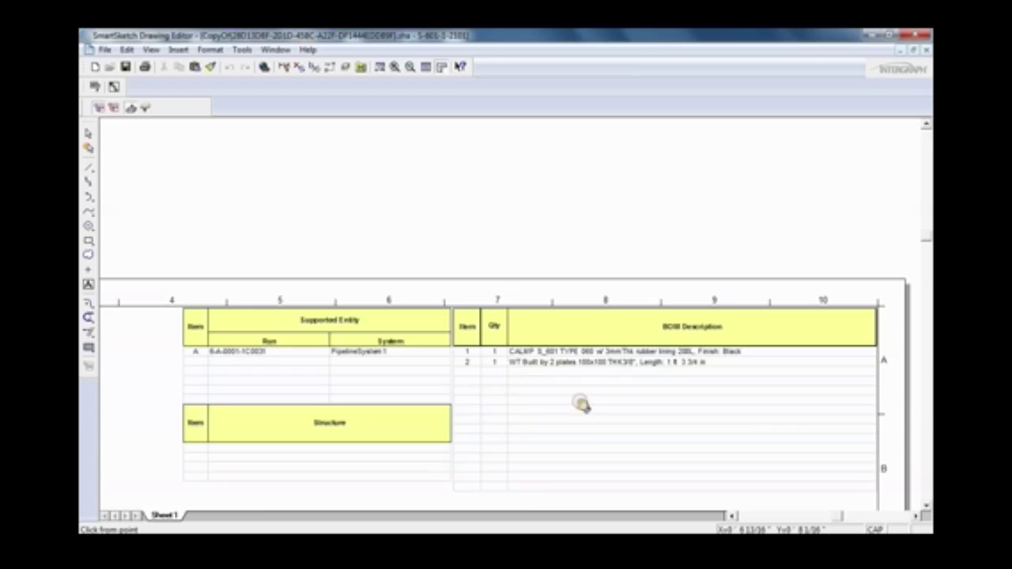
pyautogui.moveTo(581, 438); pyautogui.dragTo(593, 315)
pyautogui.moveTo(586, 400); pyautogui.dragTo(579, 359)
pyautogui.scroll(2, 499, 191)
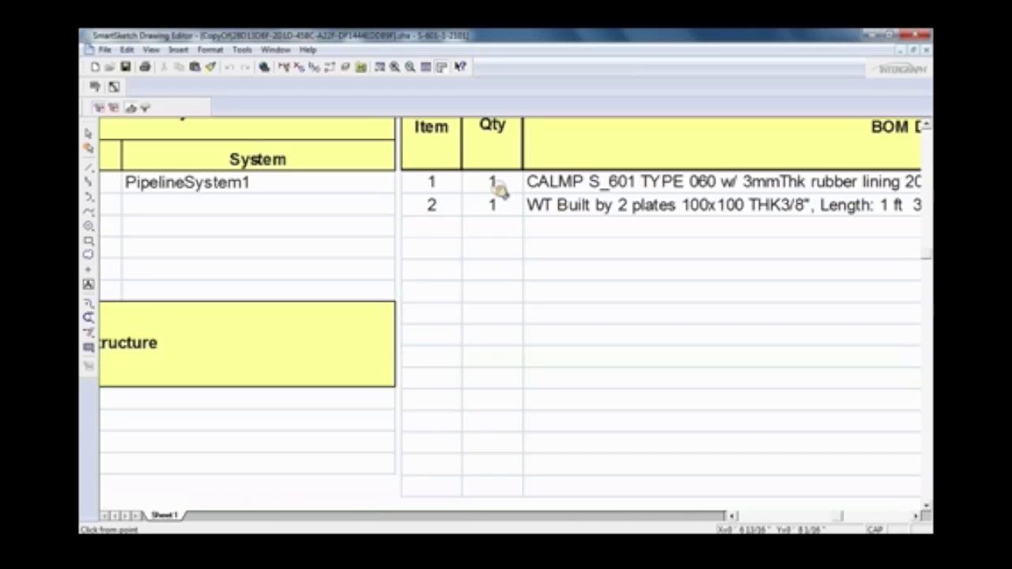
pyautogui.scroll(-2, 443, 269)
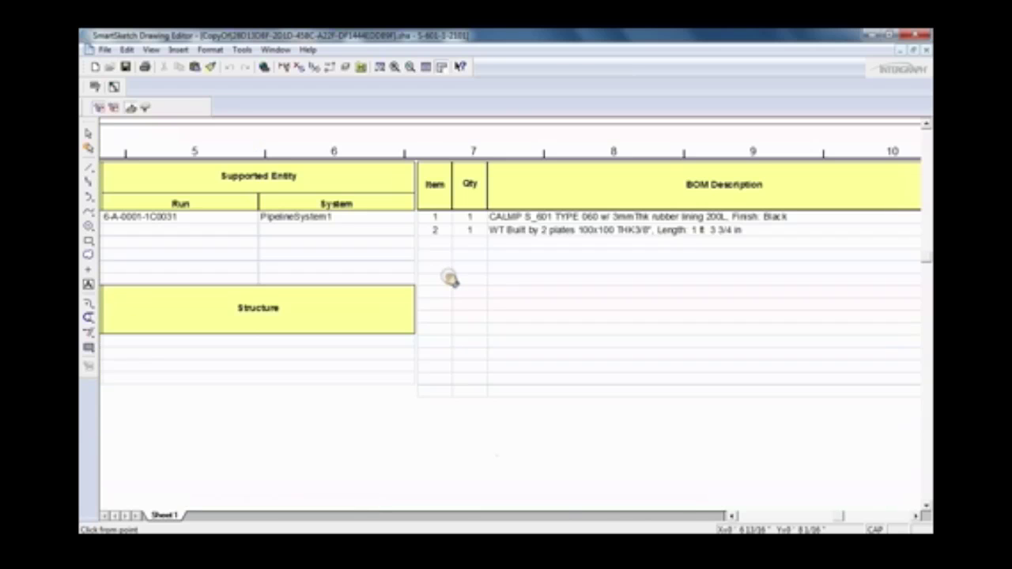
# - Return to the elevations and check the shoe against the Shoe Detail in the Pipe Support reference image
pyautogui.moveTo(495, 432); pyautogui.dragTo(330, 185)
pyautogui.rightClick(345, 313)
pyautogui.scroll(-1, 402, 339)
pyautogui.moveTo(327, 374); pyautogui.dragTo(466, 346)
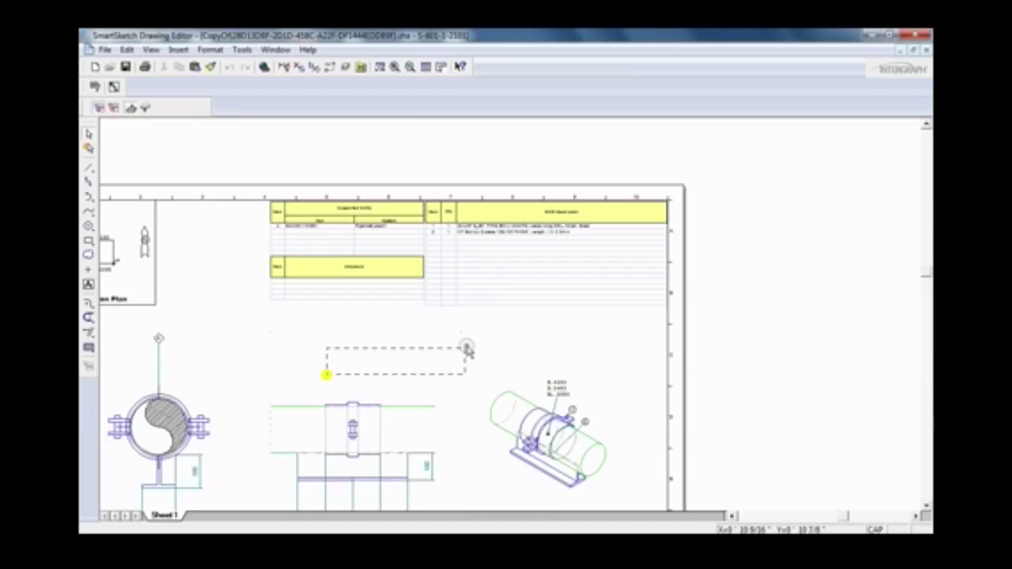
pyautogui.click(441, 67)
pyautogui.moveTo(209, 466); pyautogui.dragTo(355, 342)
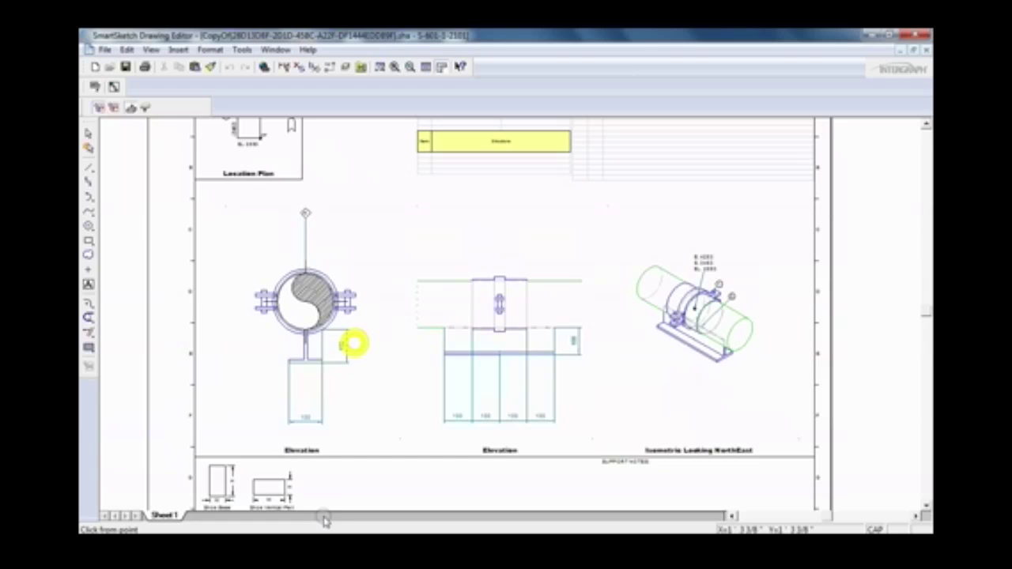
pyautogui.hotkey('alt', 'Tab')
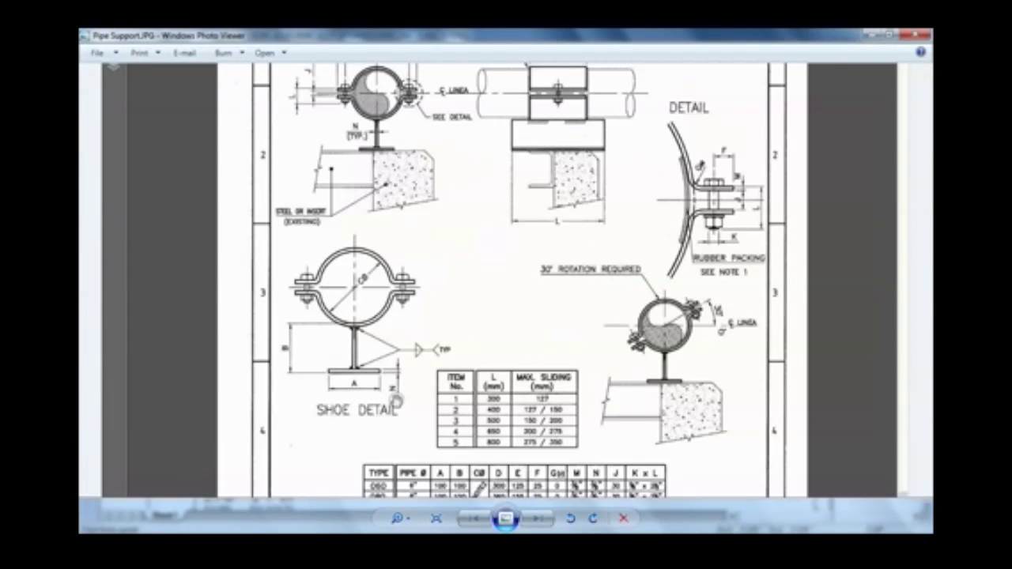
pyautogui.scroll(5, 397, 383)
pyautogui.scroll(-3, 408, 361)
pyautogui.hotkey('alt', 'Tab')
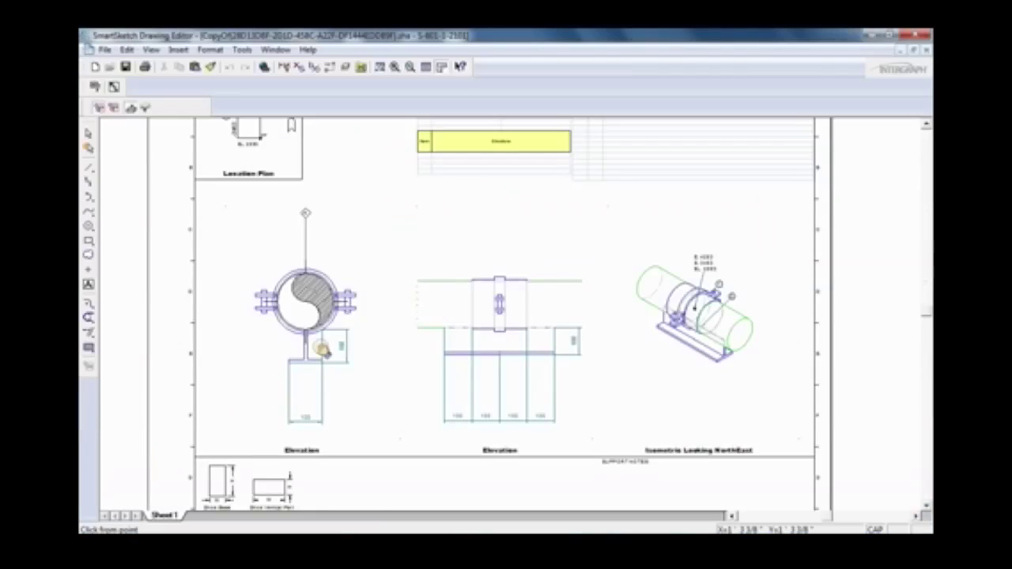
# - Review the shoe dimensions in the clamp elevation up close, and look over the BOM table and remaining views of the sheet
pyautogui.scroll(2, 319, 373)
pyautogui.scroll(5, 319, 370)
pyautogui.scroll(-5, 339, 355)
pyautogui.moveTo(380, 245); pyautogui.dragTo(408, 269)
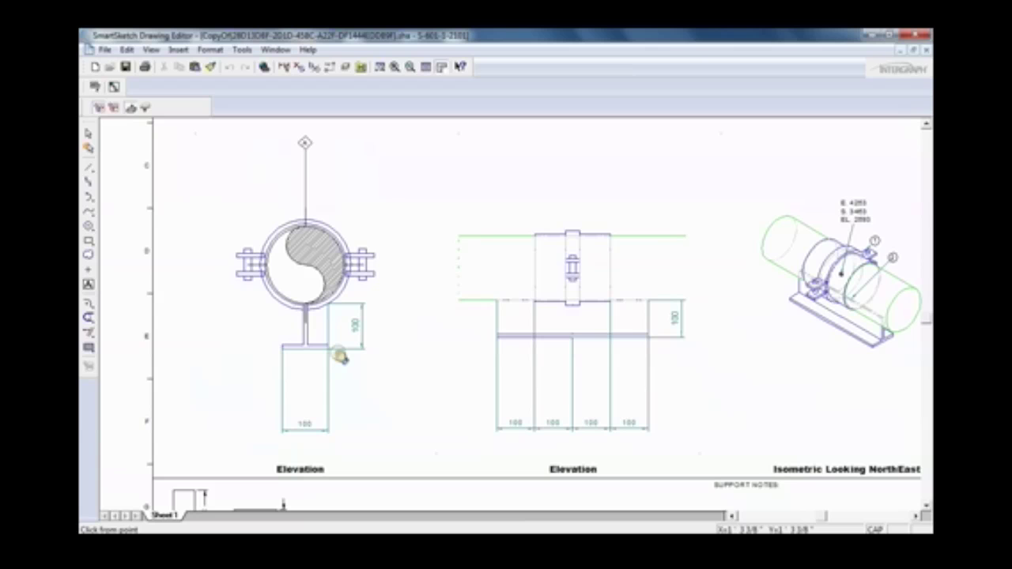
pyautogui.scroll(2, 296, 350)
pyautogui.scroll(-3, 445, 334)
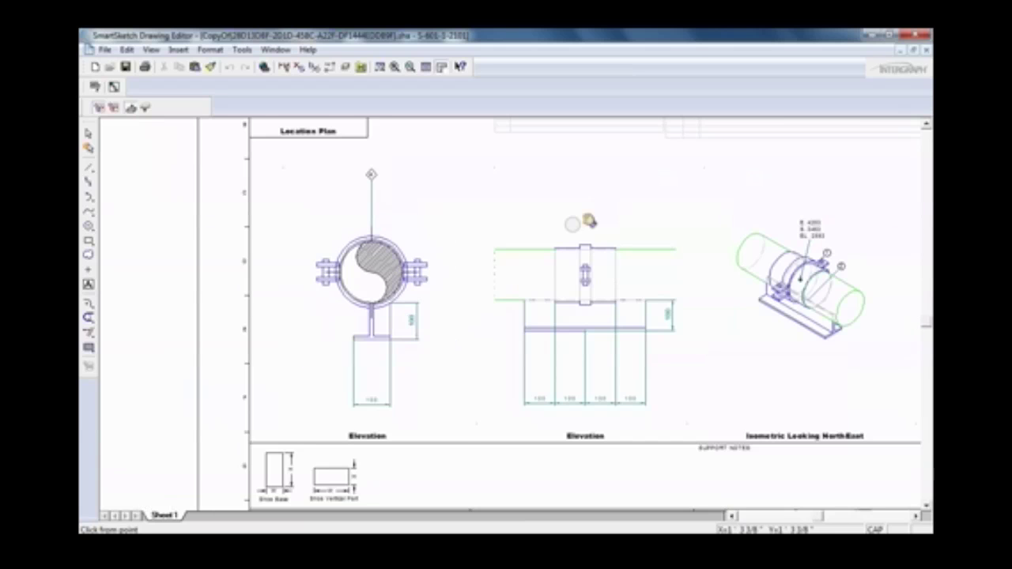
pyautogui.moveTo(655, 203); pyautogui.dragTo(485, 326)
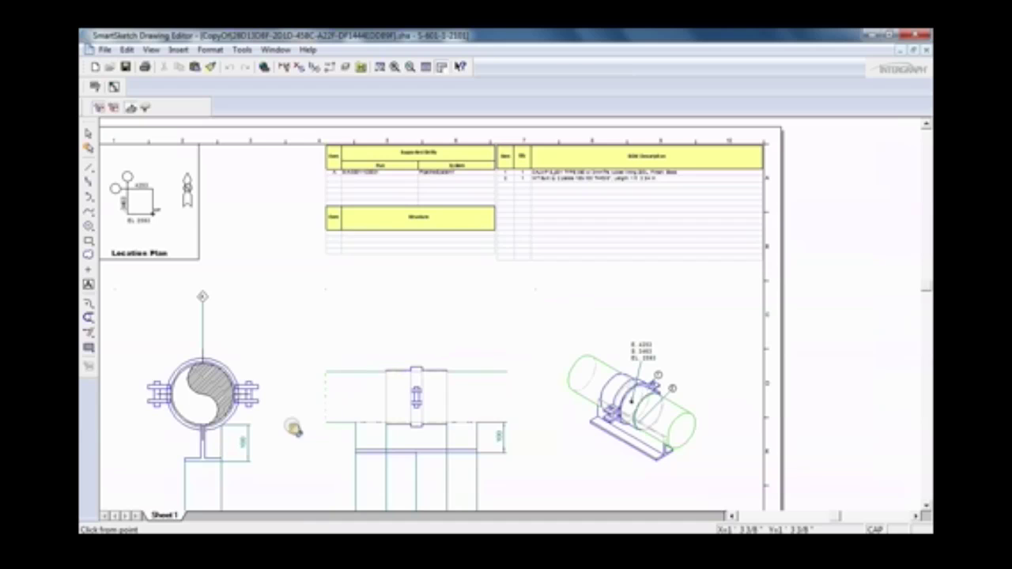
pyautogui.moveTo(293, 428)
pyautogui.mouseDown()
pyautogui.moveTo(323, 361)
pyautogui.moveTo(309, 305)
pyautogui.mouseUp()
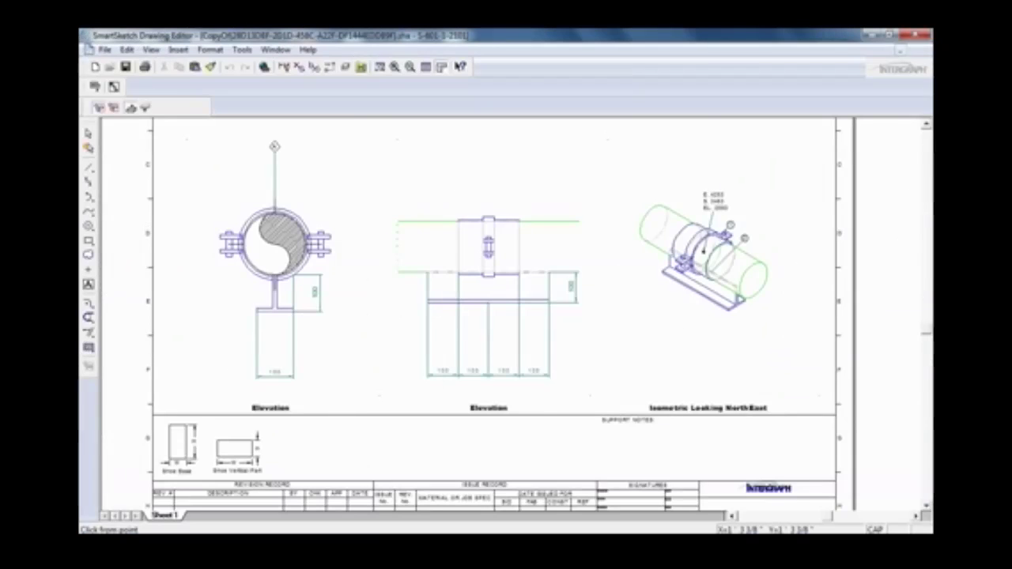
# - Look over the whole S-601-1-2101 sheet, close the drawing and return to Drawings and Reports
pyautogui.scroll(-2, 428, 224)
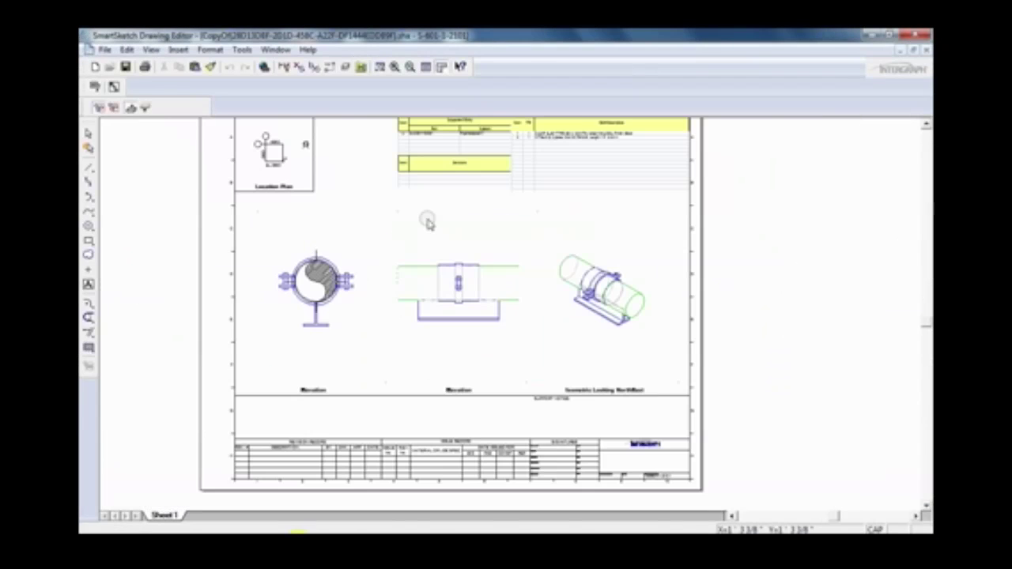
pyautogui.click(276, 49)
pyautogui.moveTo(308, 49)
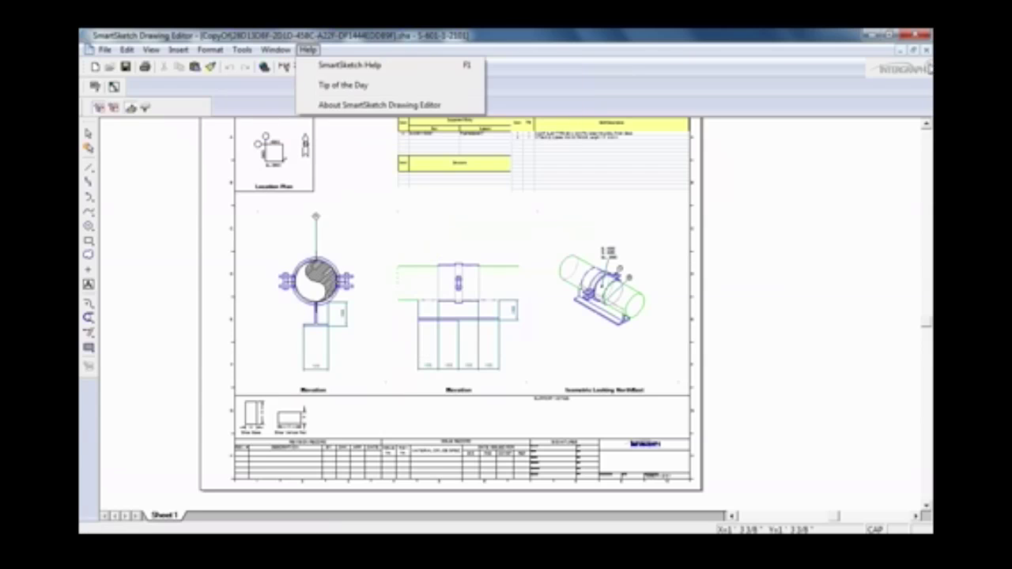
pyautogui.click(912, 36)
pyautogui.click(487, 307)
# - Update the New Spreadsheet Reports component and open its Hangers and Supports report
pyautogui.click(99, 199)
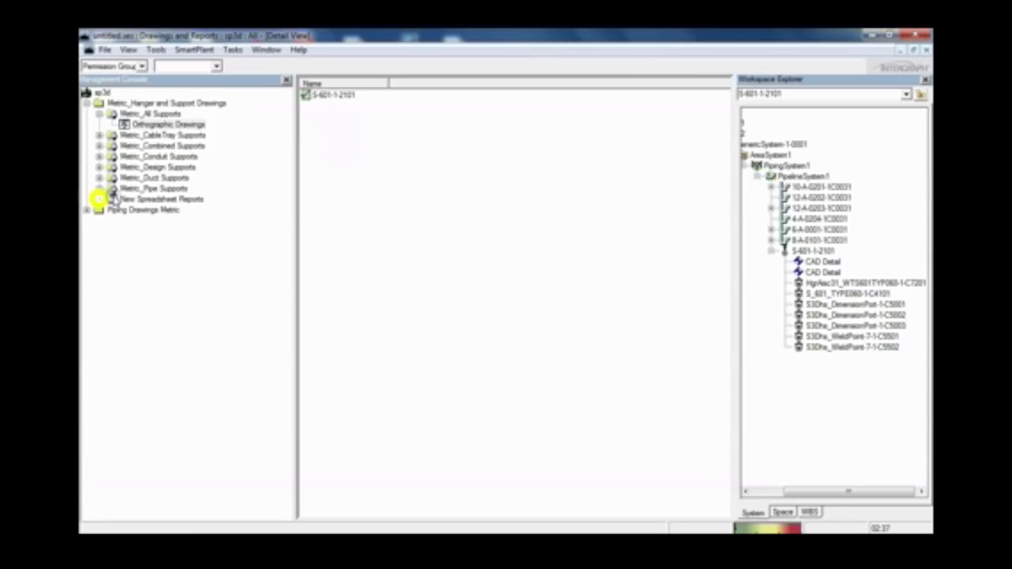
pyautogui.rightClick(111, 200)
pyautogui.click(177, 227)
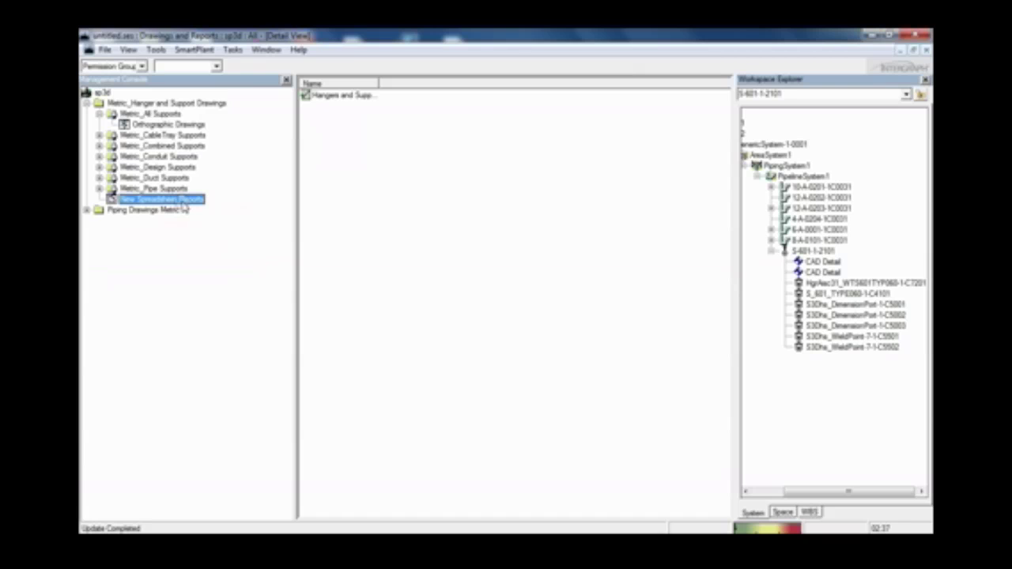
pyautogui.rightClick(343, 95)
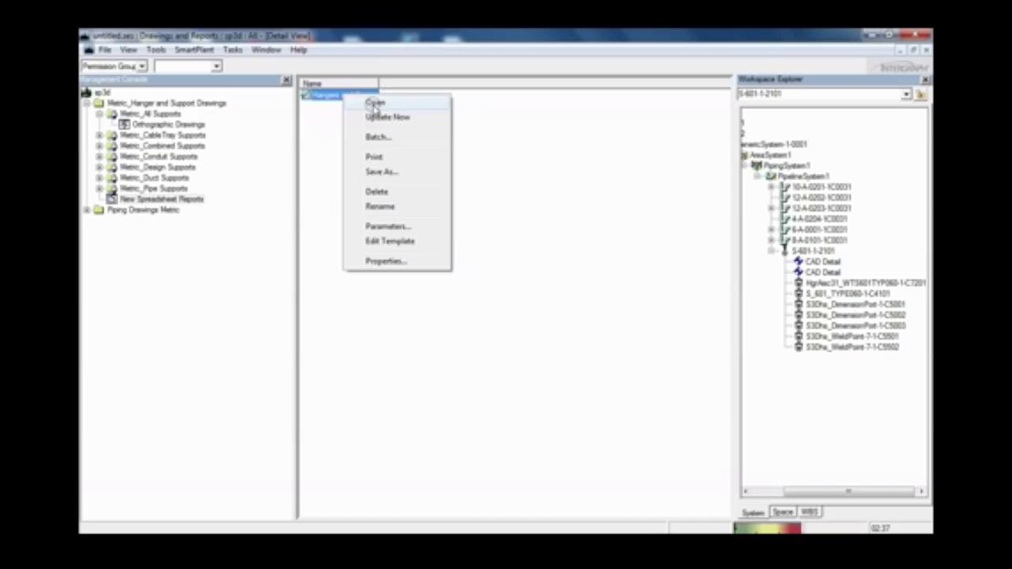
pyautogui.click(374, 104)
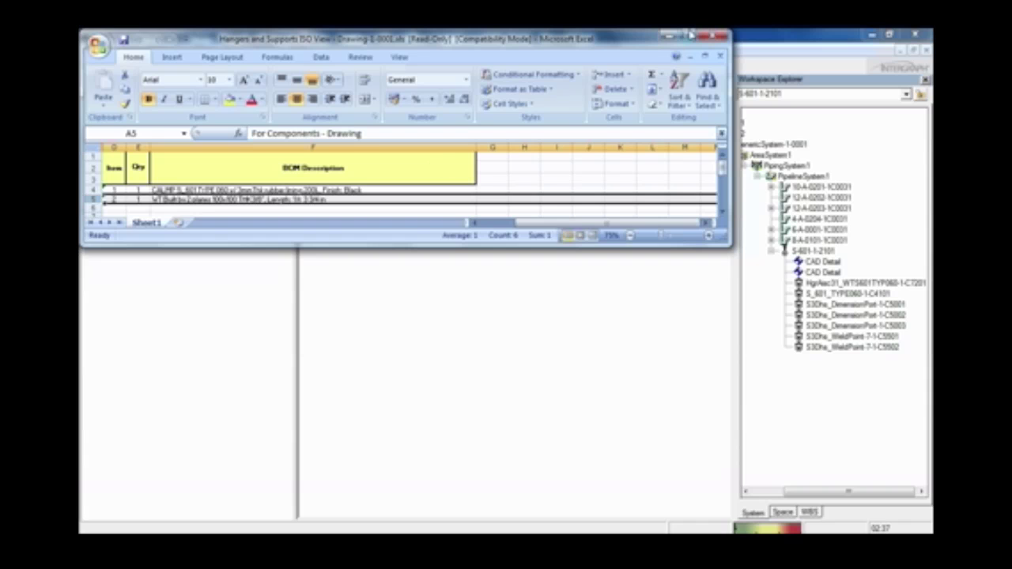
# - Enlarge the spreadsheet report, review the BOM descriptions and quantities of items 1 and 2, and close it
pyautogui.click(688, 35)
pyautogui.click(406, 301)
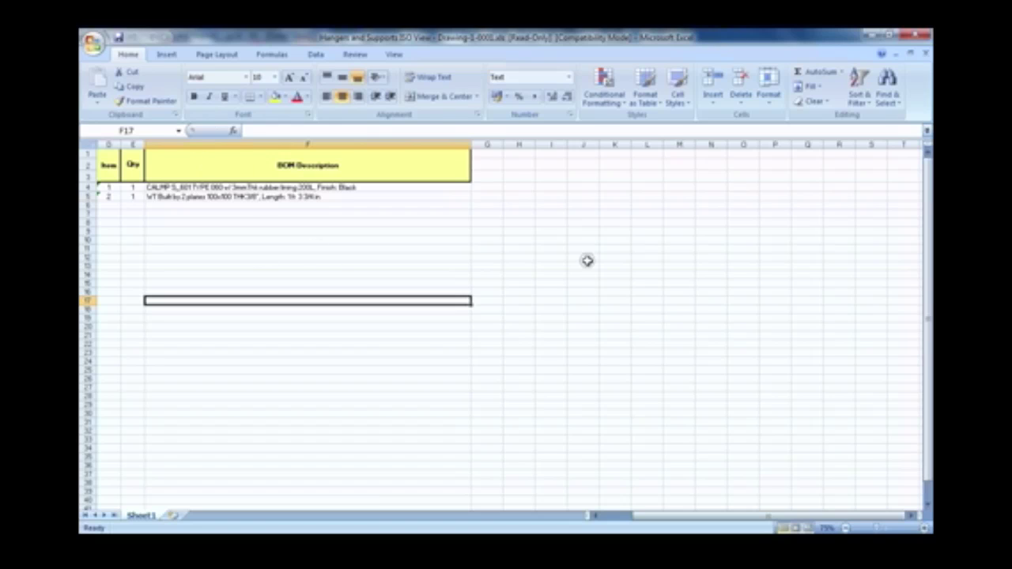
pyautogui.click(614, 517)
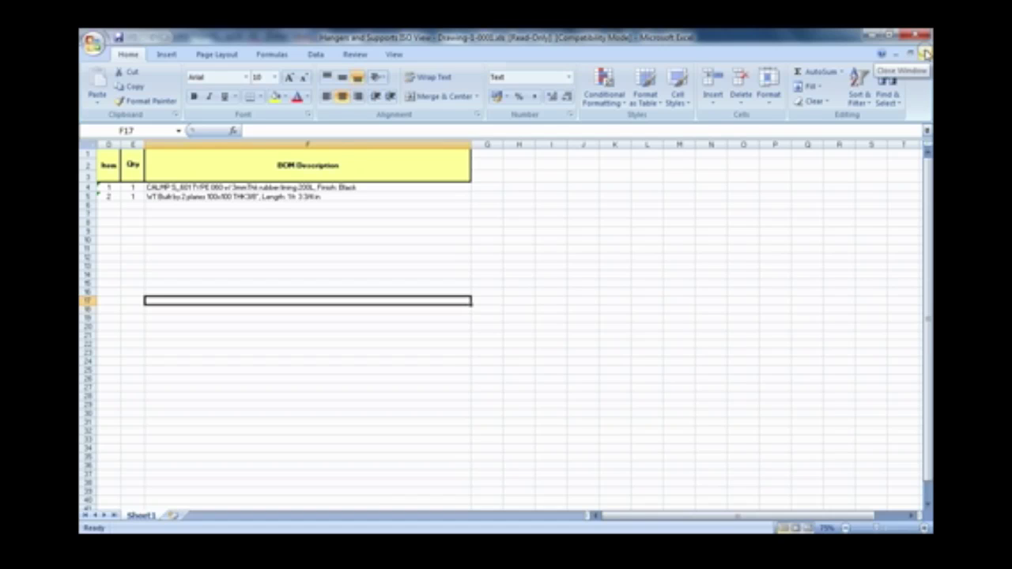
pyautogui.click(921, 35)
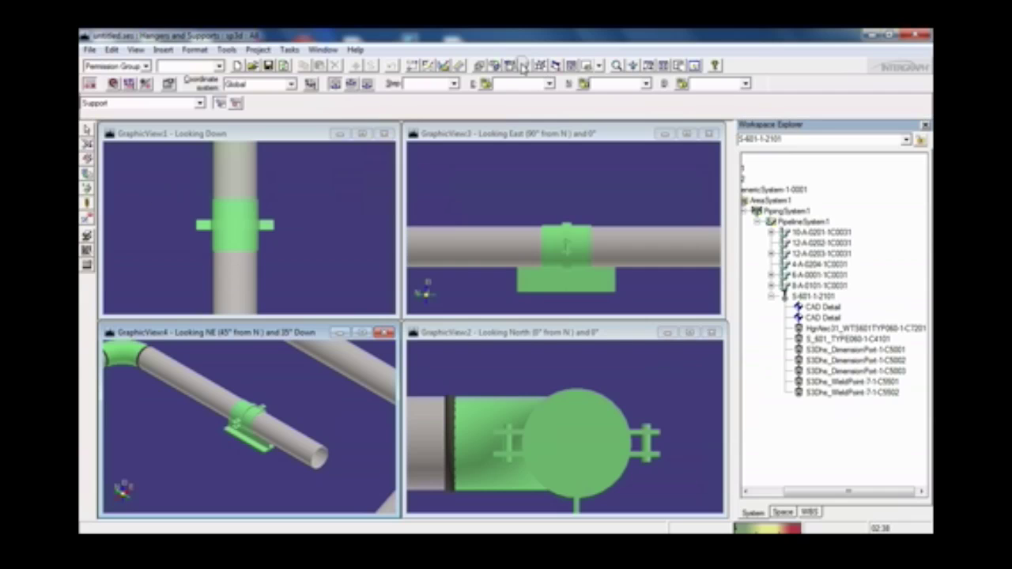
# - Try to place a support by reference midway along another straight pipe, with its second point about 728 mm below
pyautogui.click(616, 65)
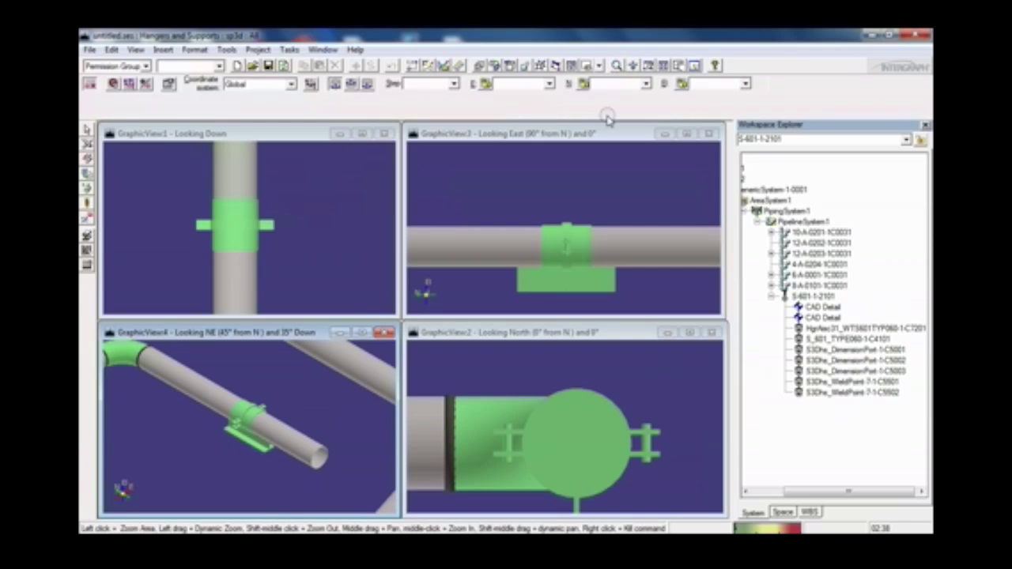
pyautogui.click(88, 173)
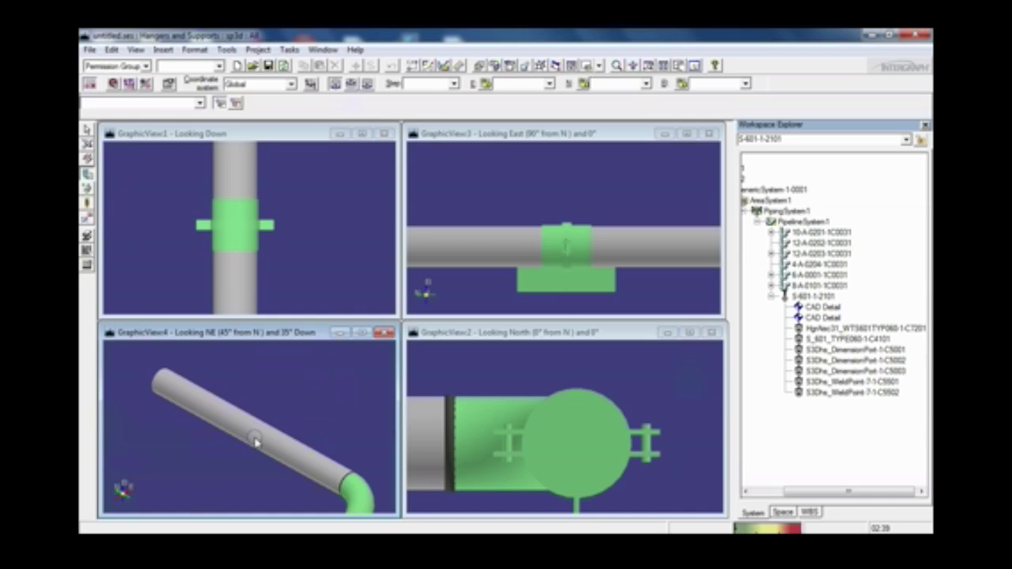
pyautogui.click(255, 441)
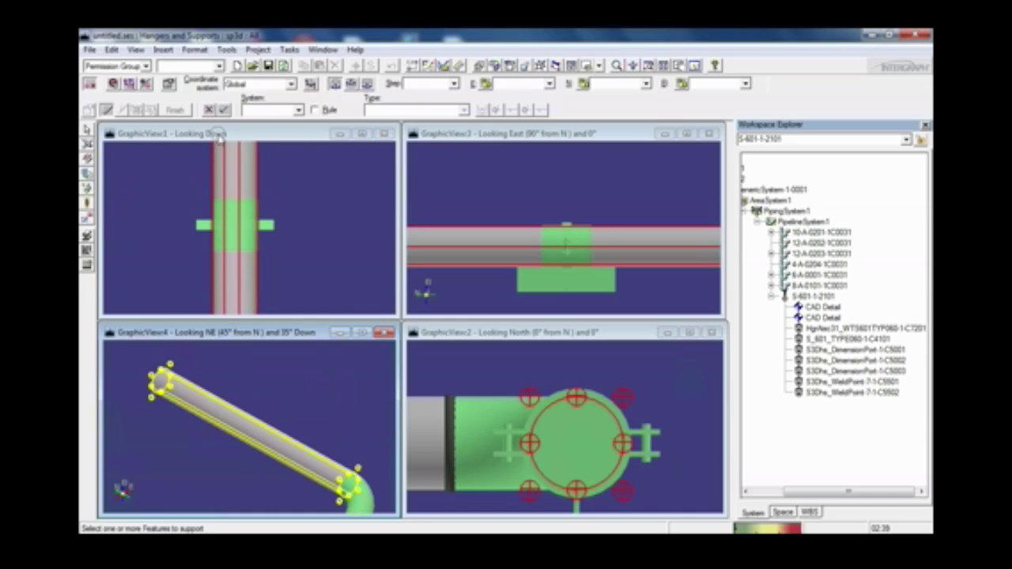
pyautogui.click(224, 110)
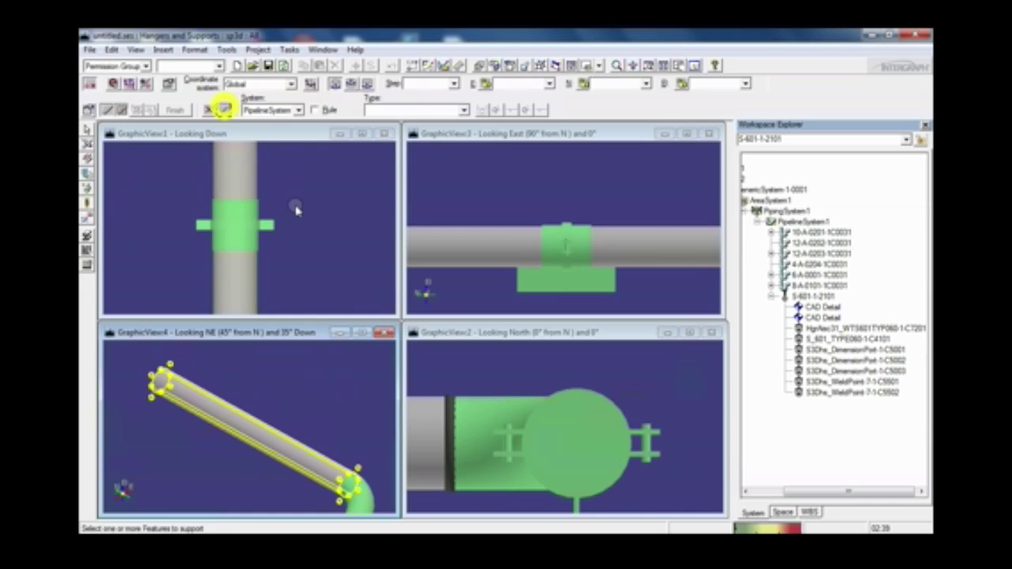
pyautogui.click(253, 433)
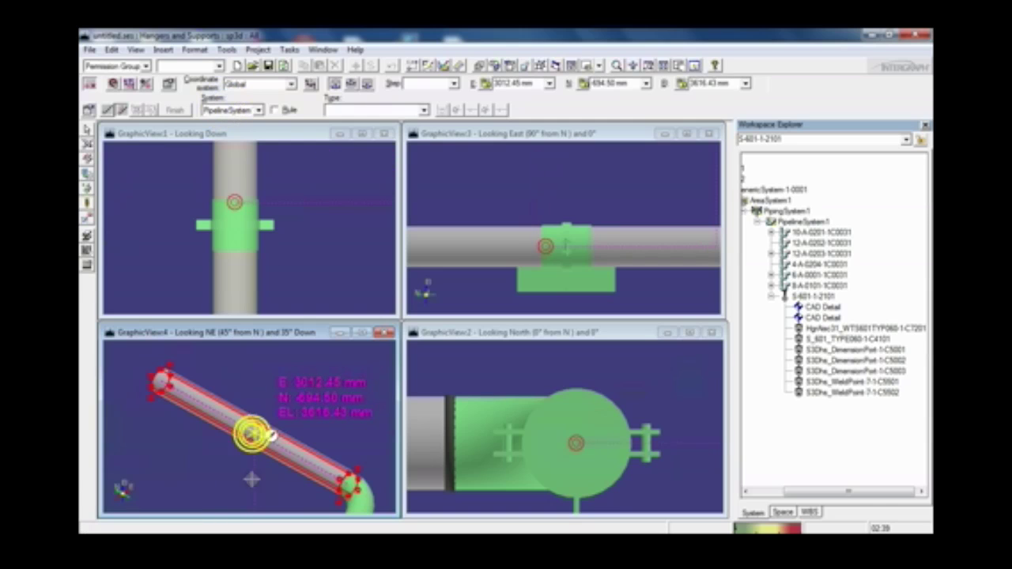
pyautogui.click(255, 492)
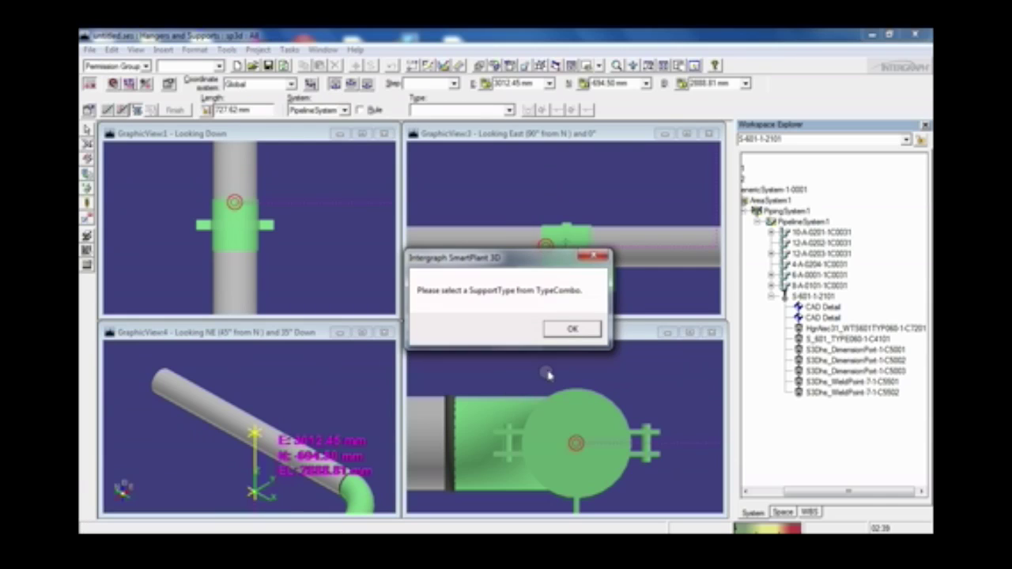
# - Try to assign the clamped, rubber-lined shoe from the S_601 folder of the S-INDEX standard supports as the support type
pyautogui.click(573, 329)
pyautogui.click(425, 110)
pyautogui.click(352, 159)
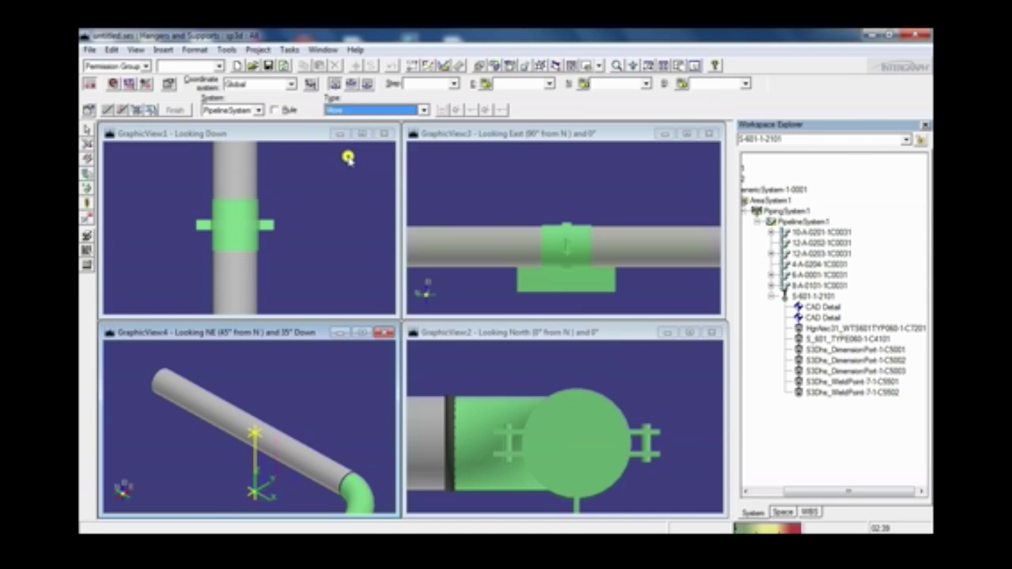
pyautogui.click(300, 246)
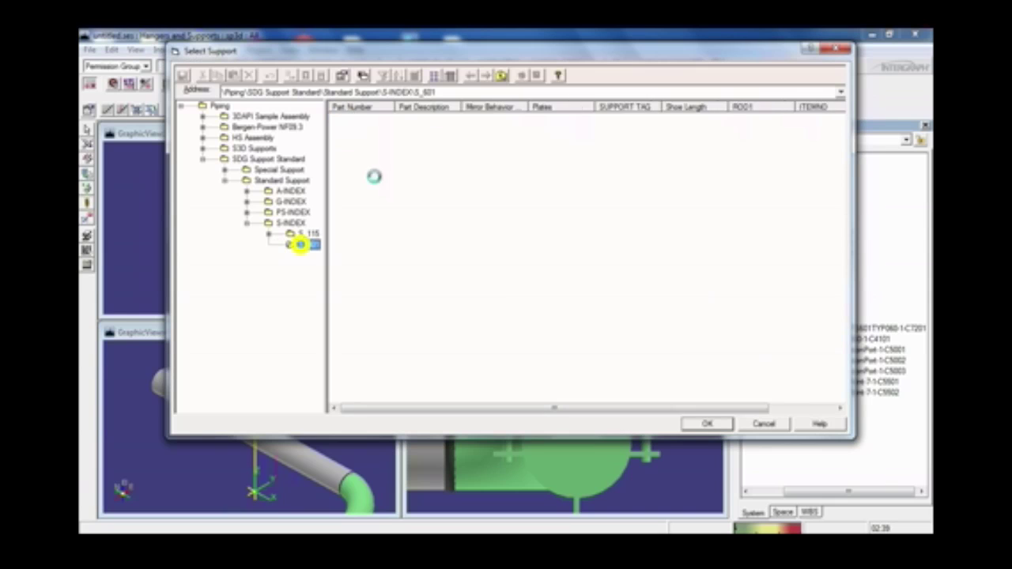
pyautogui.click(340, 117)
pyautogui.click(703, 424)
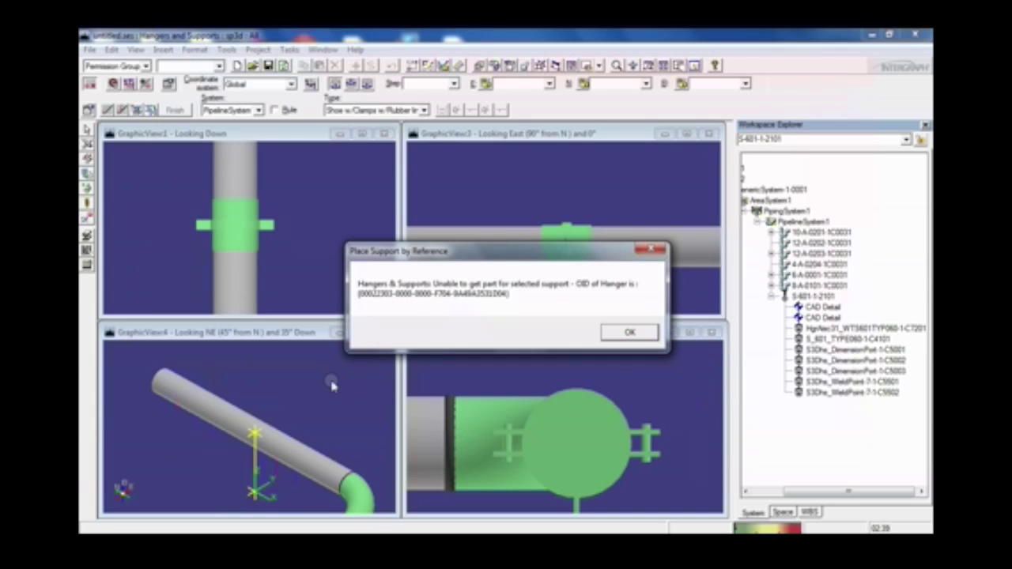
# - Check the pipe sizes of types 060 and 080 in the Pipe Support reference table, and dismiss the placement error
pyautogui.moveTo(425, 258); pyautogui.dragTo(366, 240)
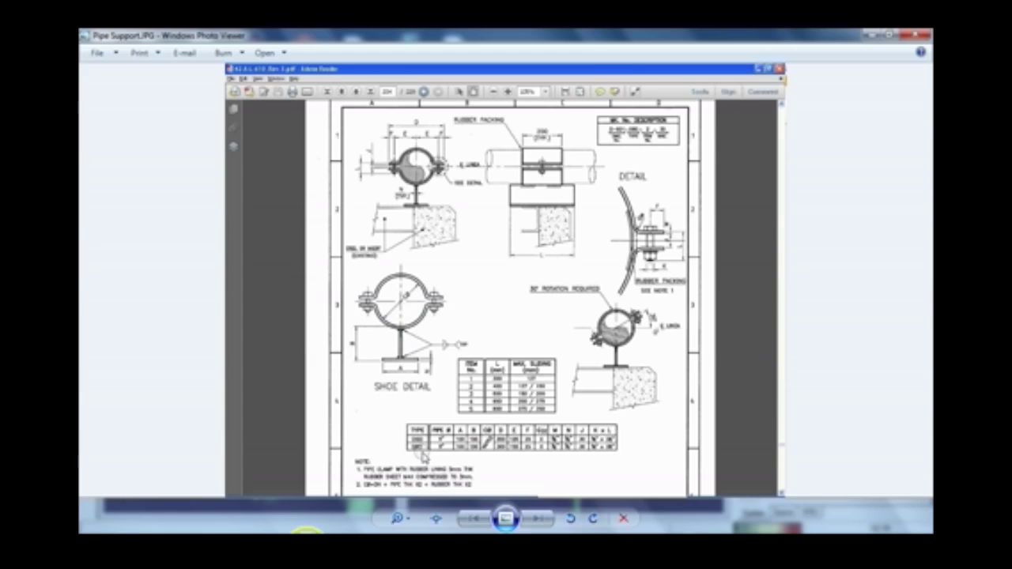
pyautogui.scroll(2, 416, 451)
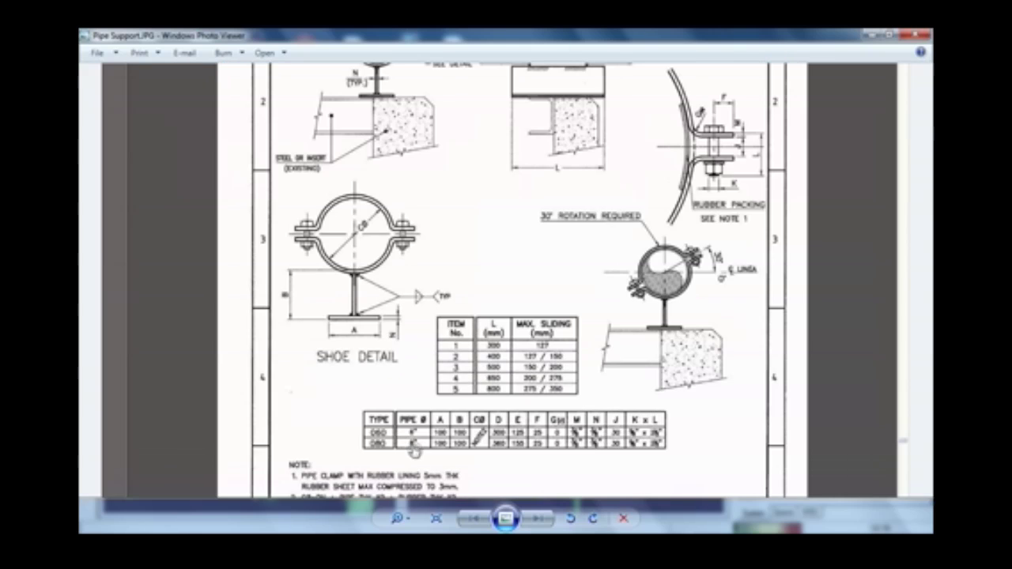
pyautogui.click(874, 35)
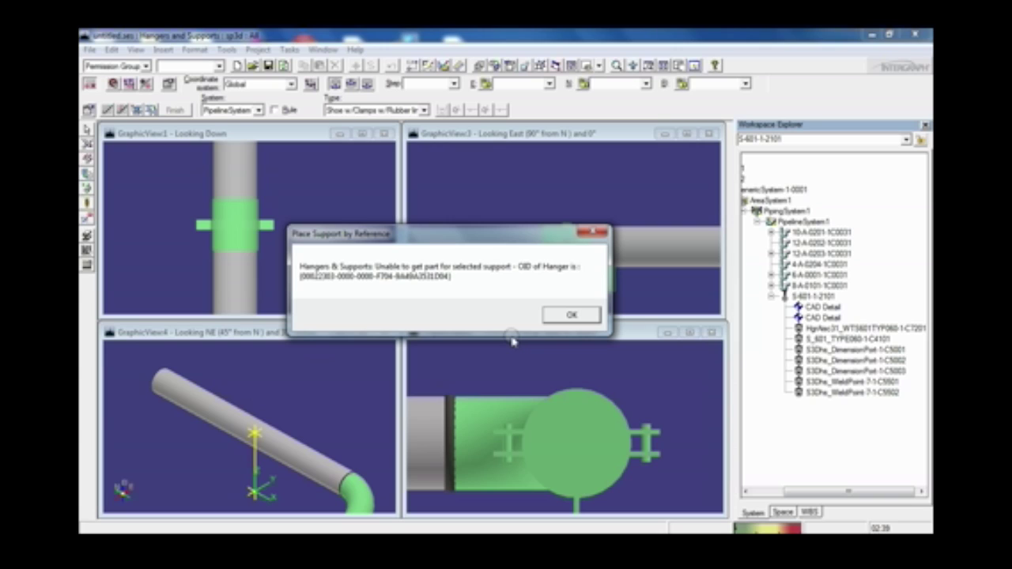
pyautogui.click(571, 316)
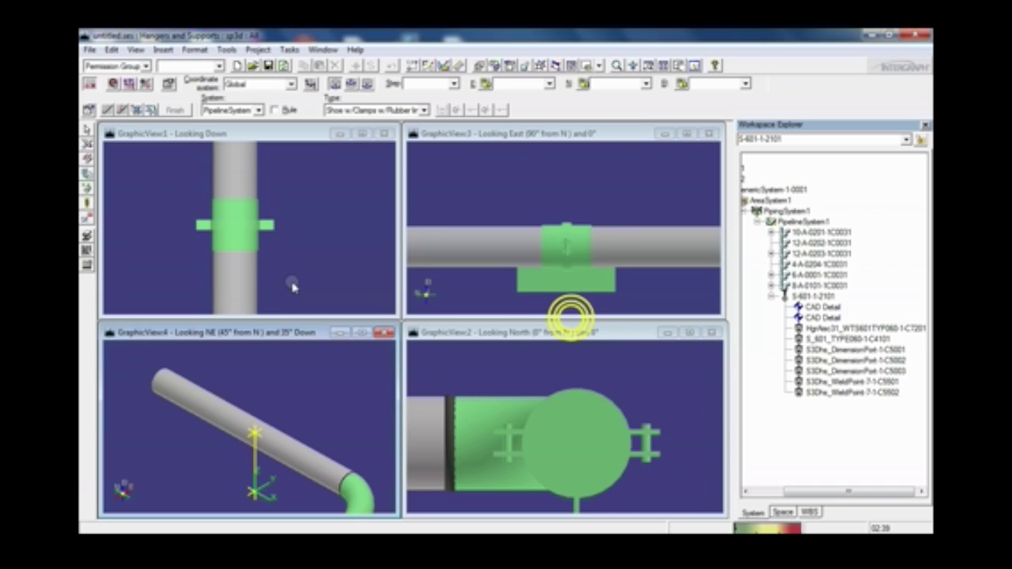
# - Switch to the Piping task and check the nominal diameter of that straight pipe in its properties
pyautogui.click(289, 49)
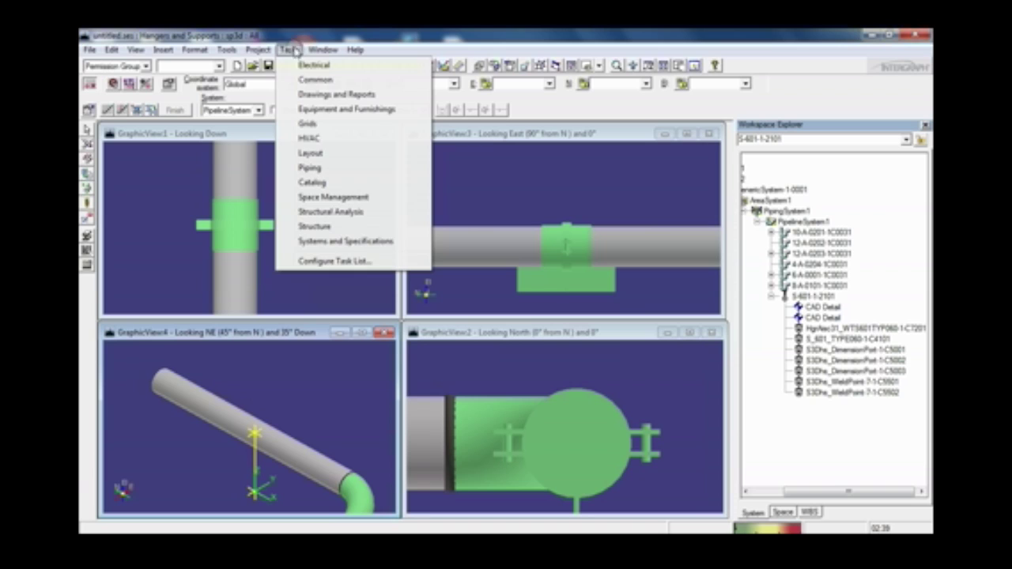
pyautogui.click(313, 168)
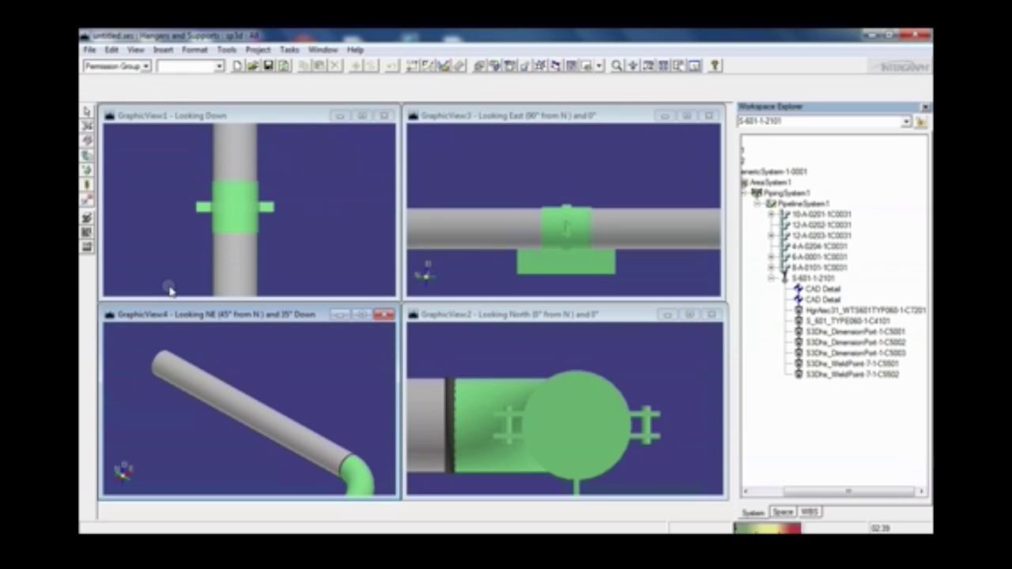
pyautogui.click(190, 393)
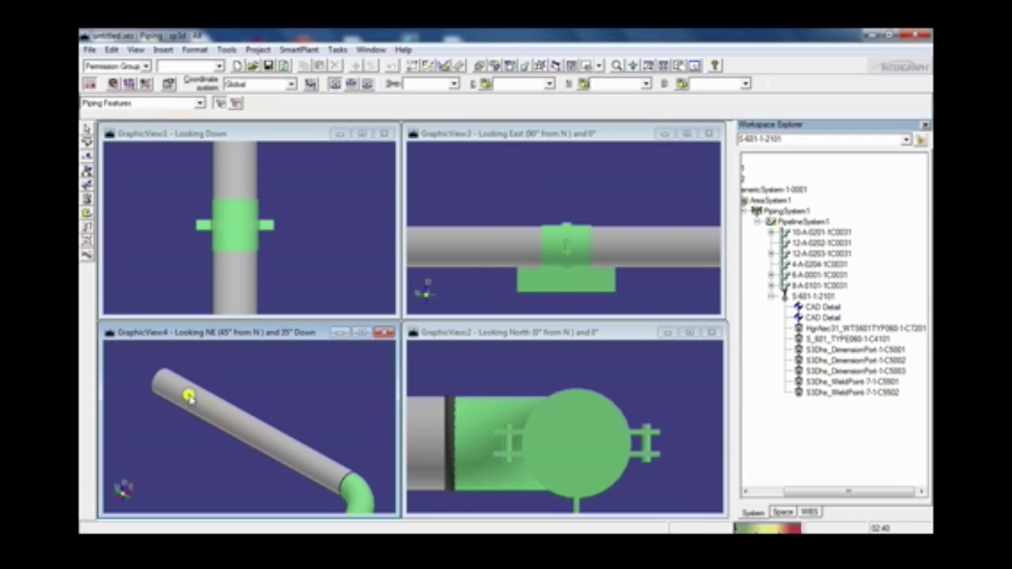
pyautogui.click(93, 109)
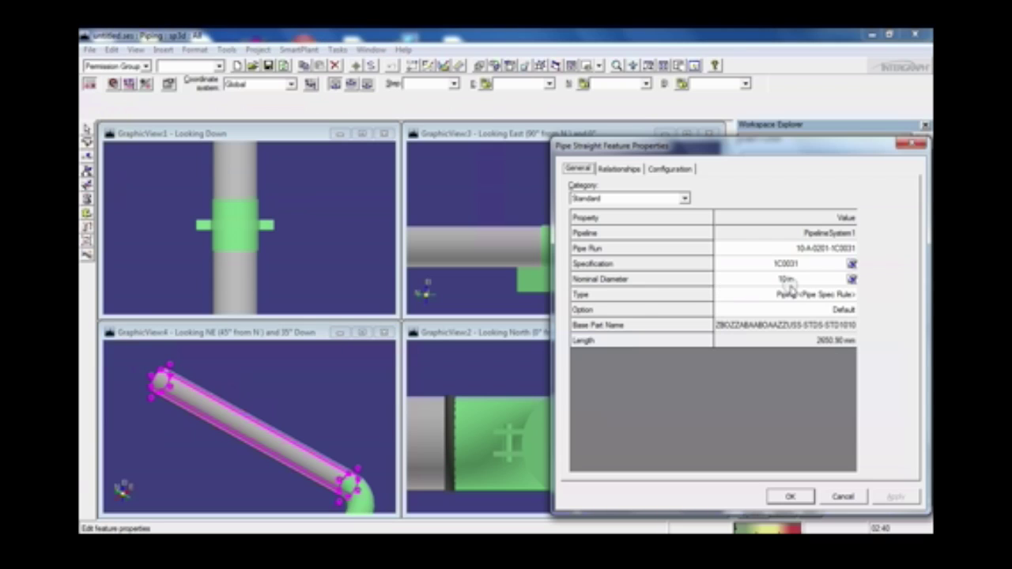
pyautogui.click(841, 498)
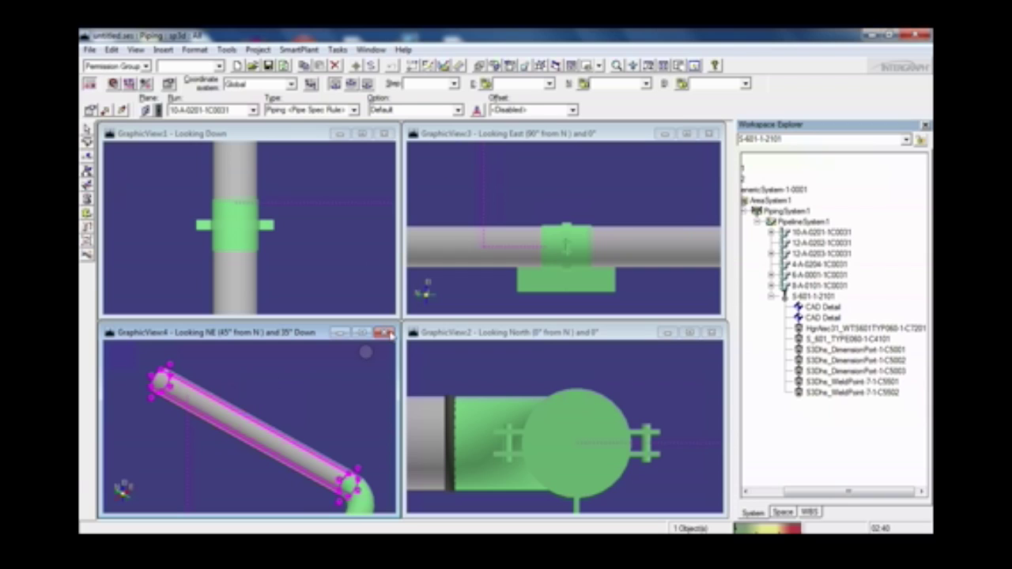
# - Look over the neighbouring pipe runs in the isometric view for other pipes whose sizes can be checked
pyautogui.click(680, 68)
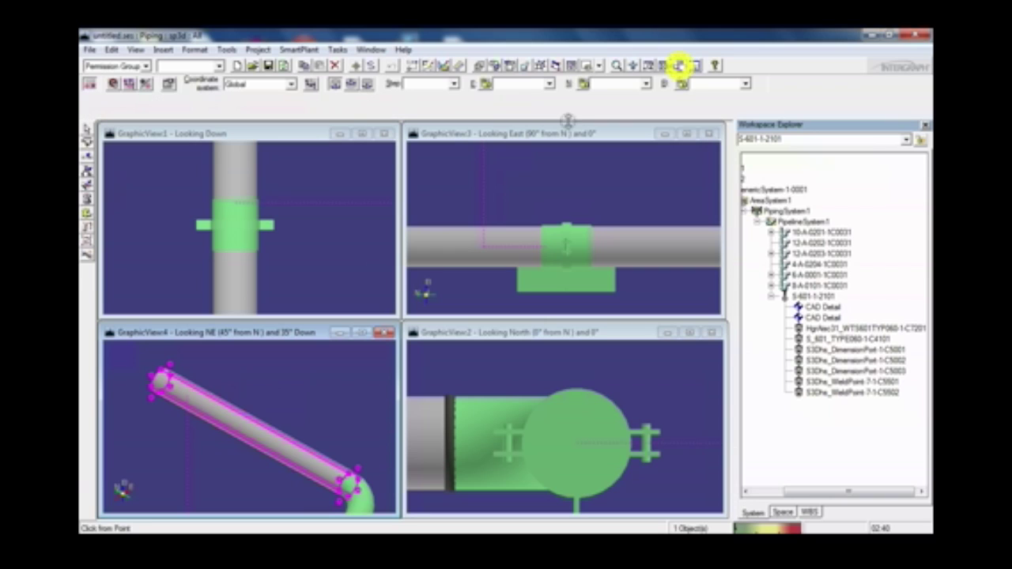
pyautogui.moveTo(237, 412); pyautogui.dragTo(250, 371)
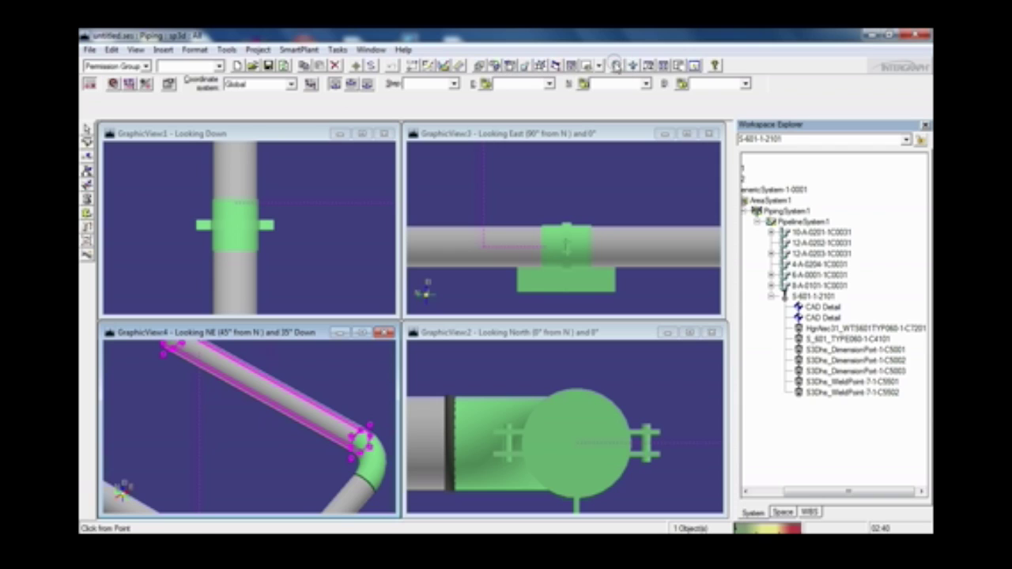
pyautogui.click(632, 64)
pyautogui.moveTo(294, 360); pyautogui.dragTo(282, 440)
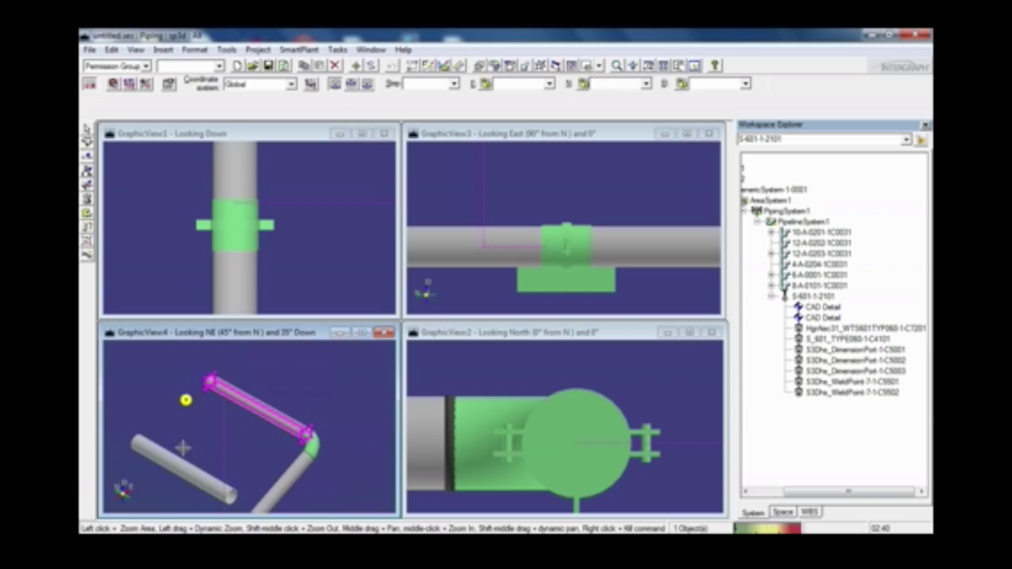
pyautogui.moveTo(183, 447); pyautogui.dragTo(191, 492)
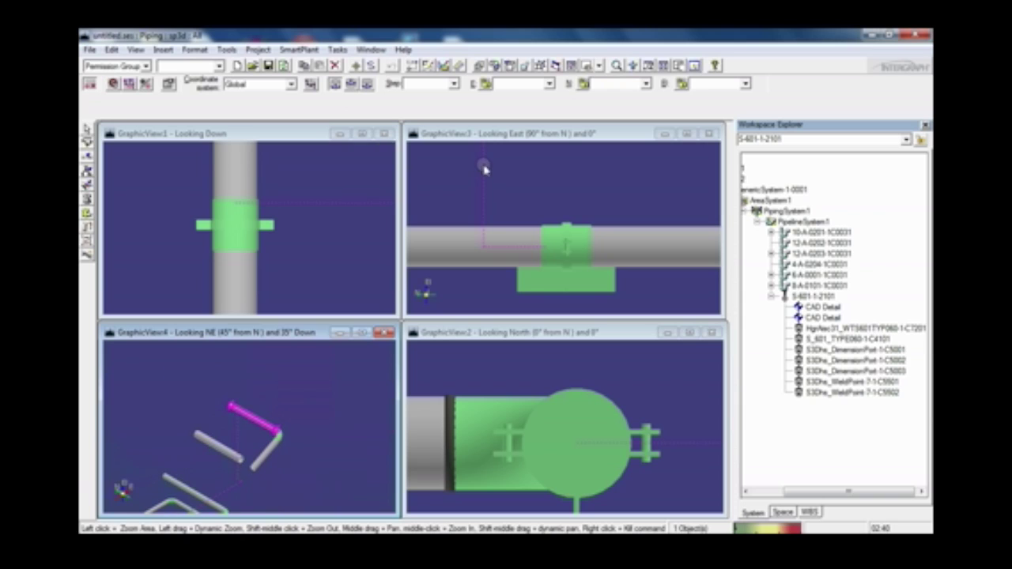
pyautogui.click(678, 65)
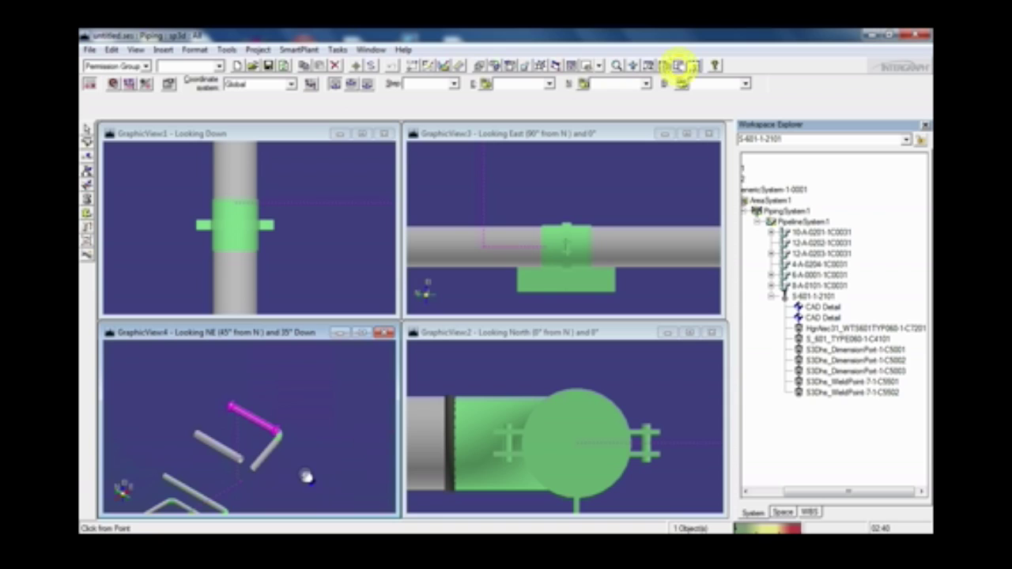
pyautogui.moveTo(296, 477); pyautogui.dragTo(334, 413)
pyautogui.rightClick(325, 441)
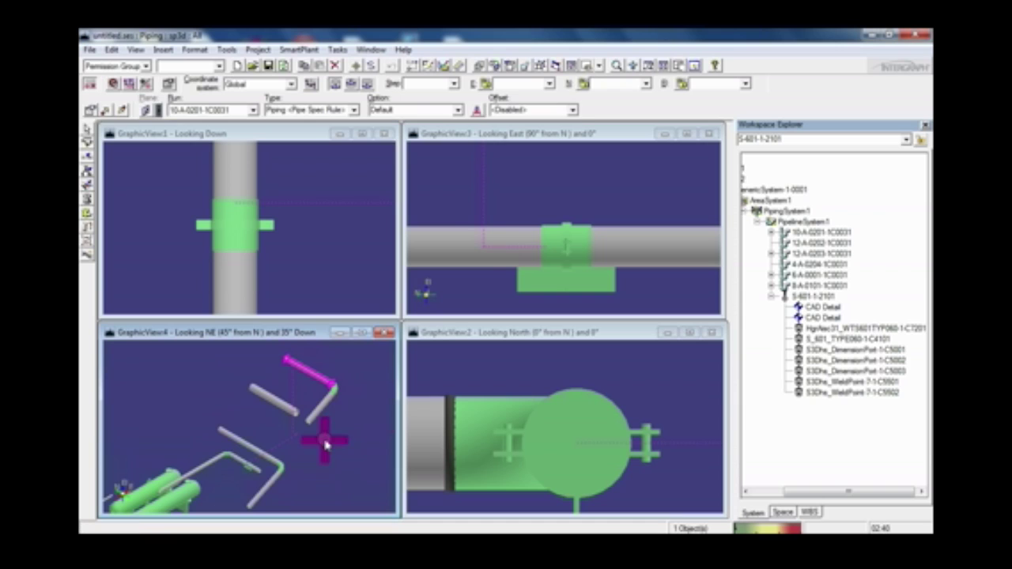